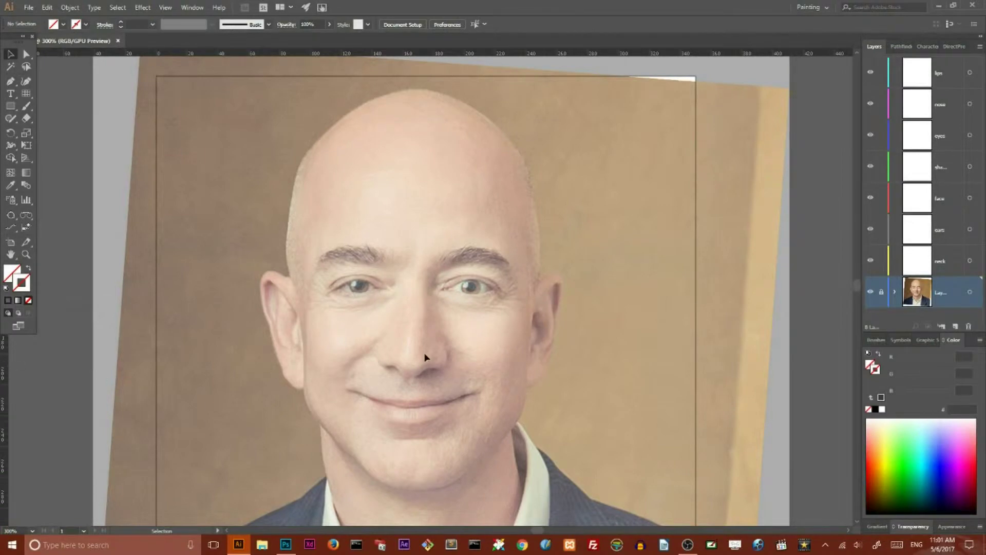
- Create a new layer for the head outline
left_click(955, 326)
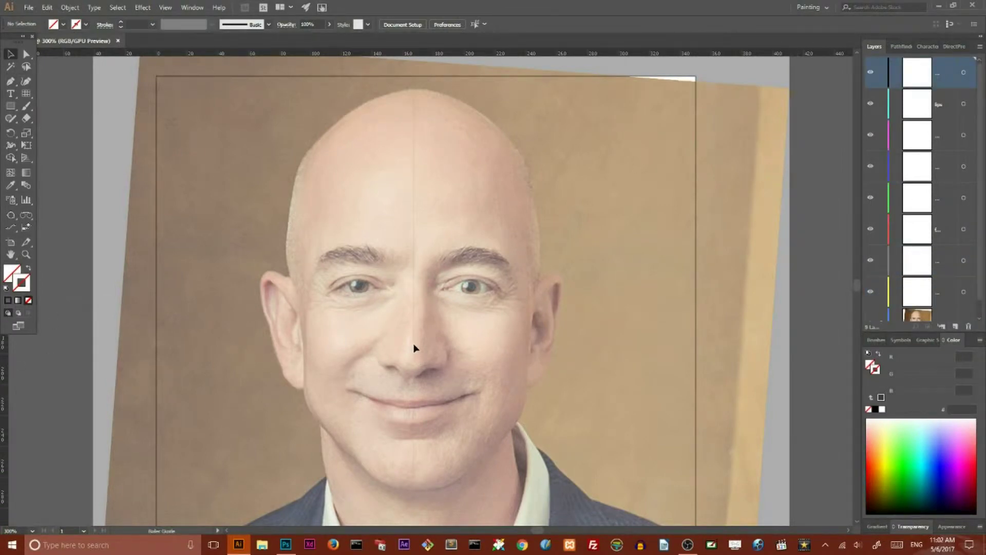
scroll(246, 172, "down", 3)
scroll(461, 98, "up", 2)
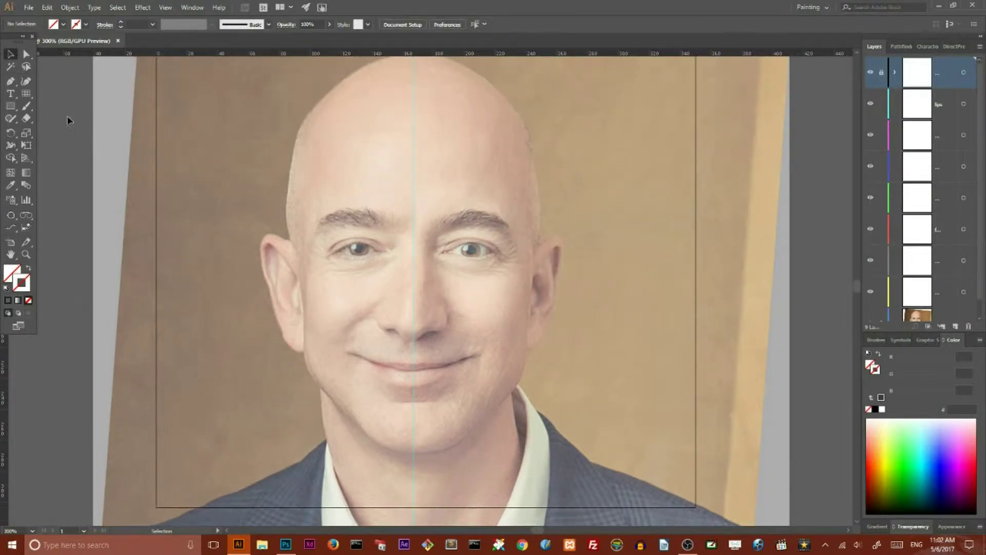
scroll(69, 120, "up", 2)
- Trace the head's left side from the crown, around the ear and jaw, to the chin's centre
left_click(10, 81)
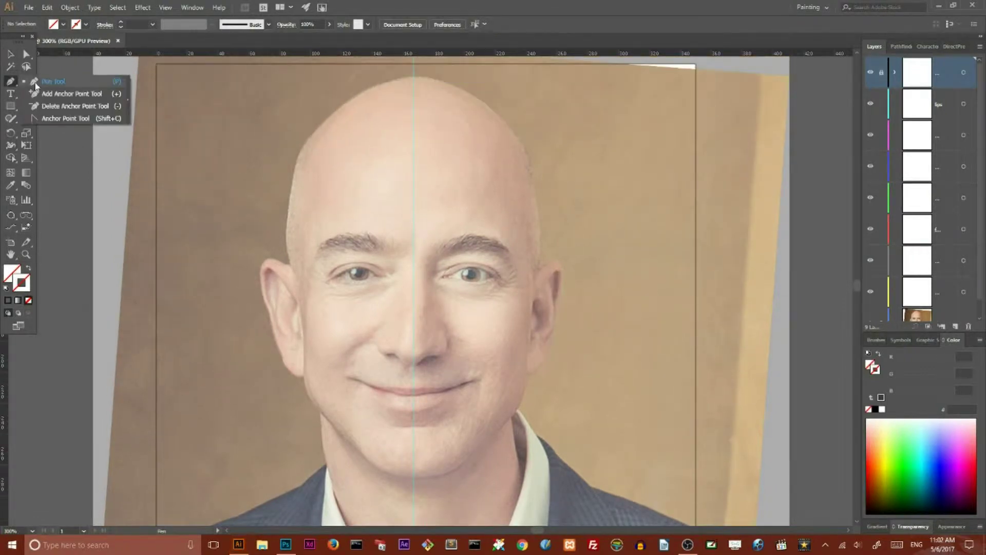
left_click(349, 104)
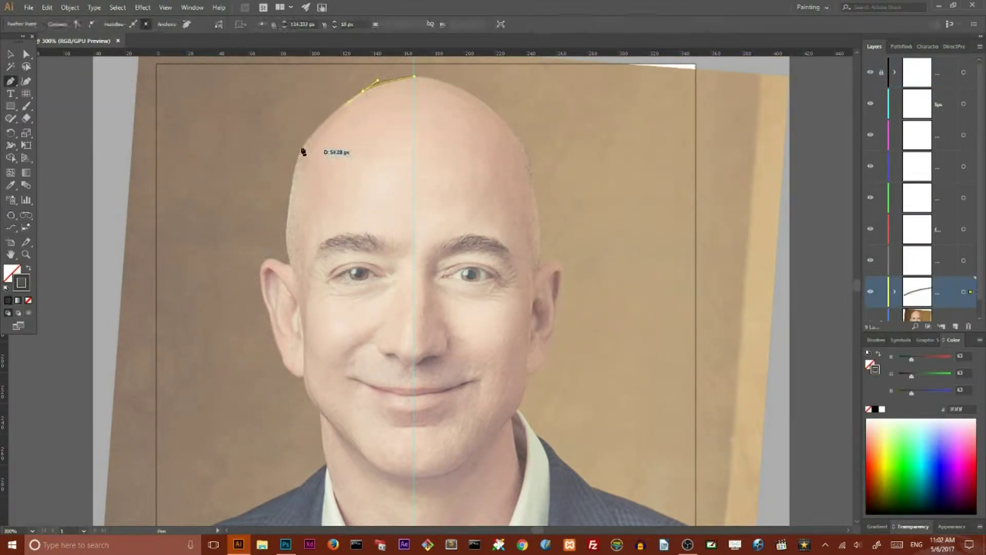
left_click(290, 210)
left_click(289, 261)
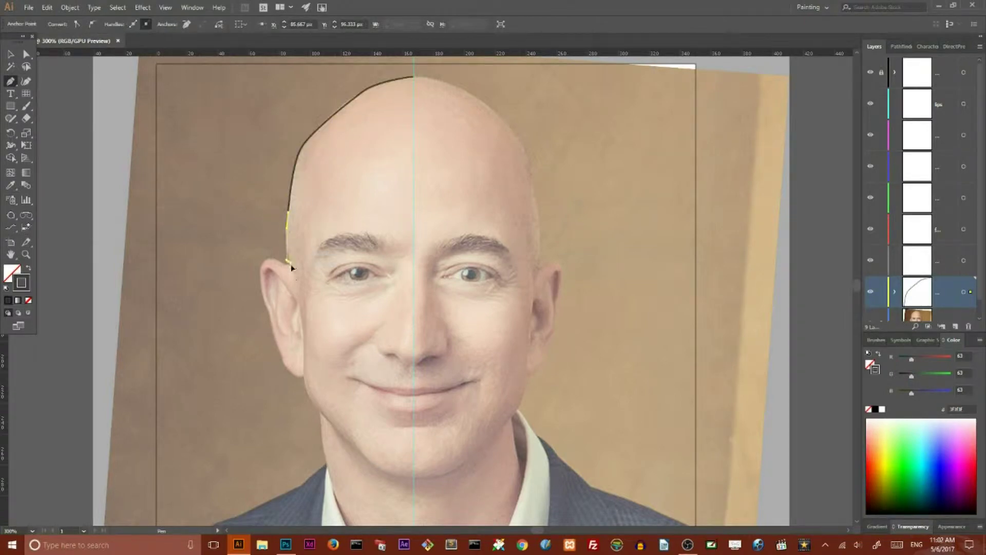
left_click(303, 367)
left_click(319, 412)
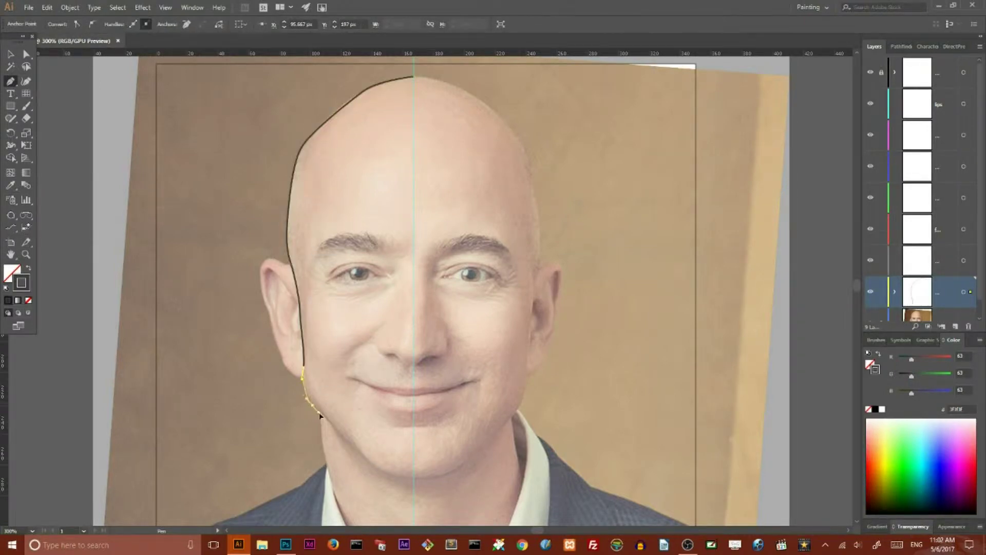
left_click_drag(352, 446, 363, 460)
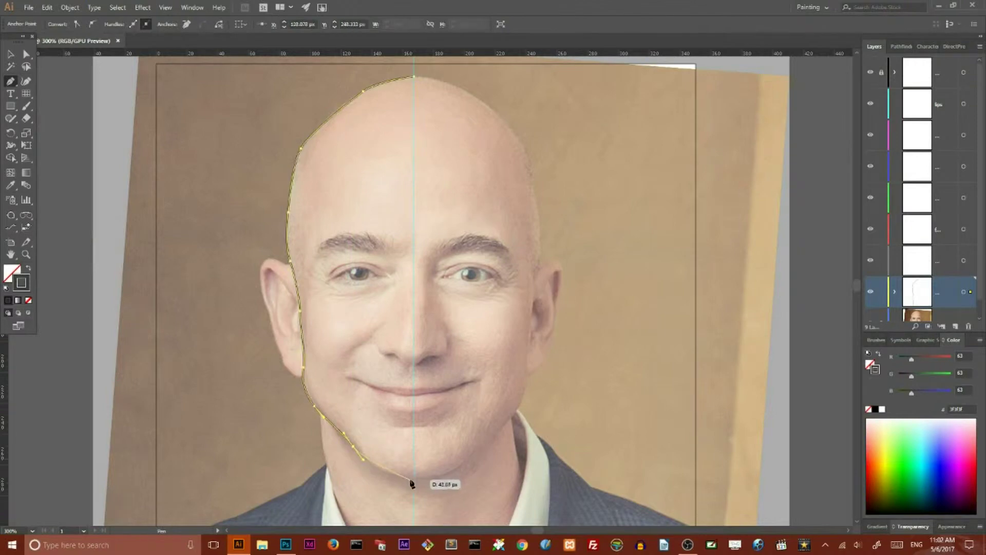
left_click_drag(414, 478, 430, 479)
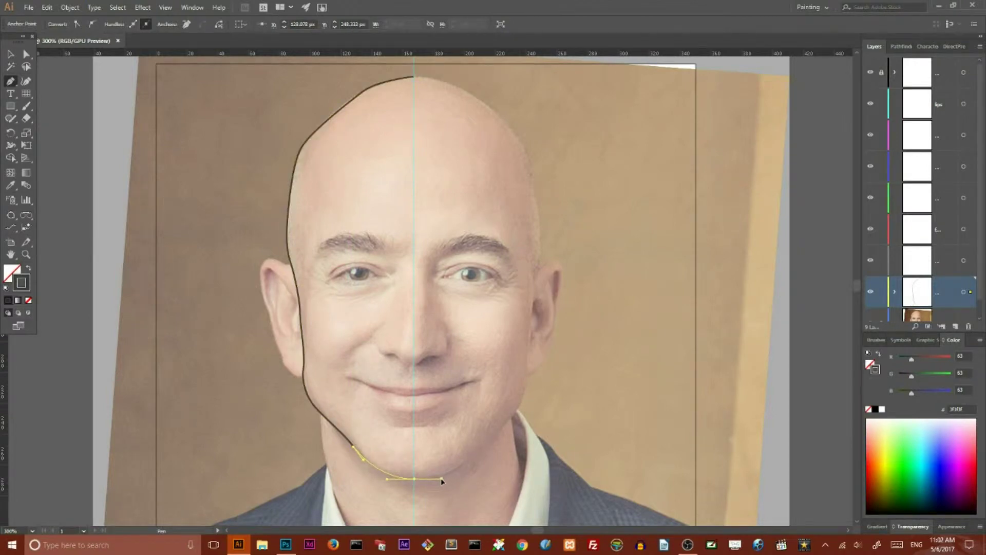
- Close the head outline up the centre line and move it to the face layer
left_click(414, 77)
key("v")
left_click(196, 138)
scroll(180, 169, "down", 3)
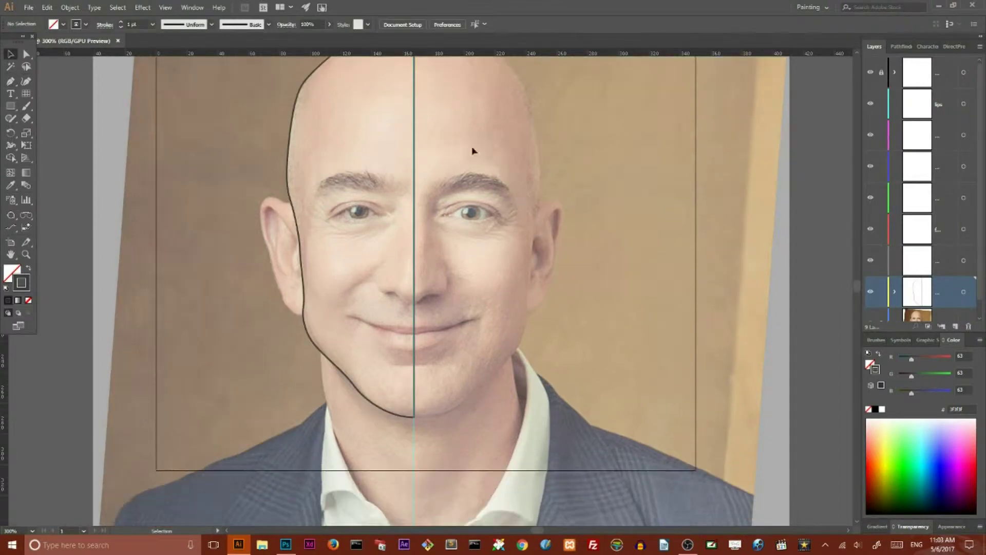
left_click_drag(964, 293, 965, 230)
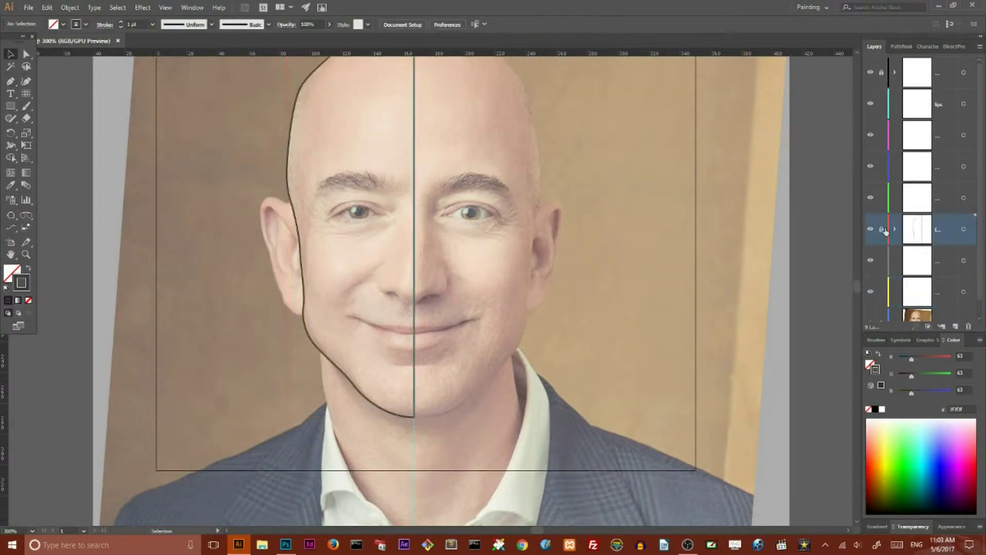
- Zoom in and draw the upper eyelid curve of the left eye on the eyes layer
scroll(225, 236, "up", 1)
key("ctrl+plus")
key("ctrl+plus")
left_click(10, 82)
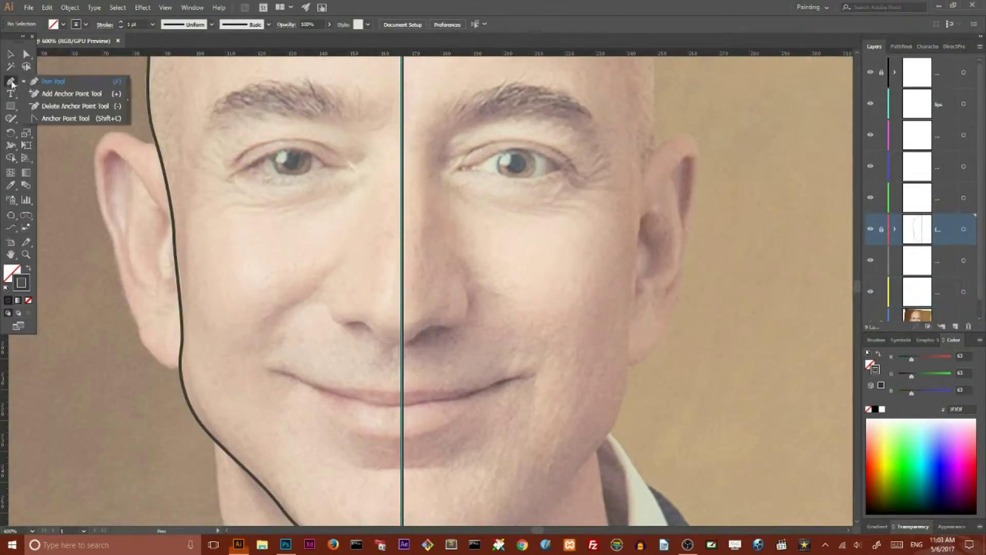
left_click(951, 198)
left_click_drag(298, 150, 318, 153)
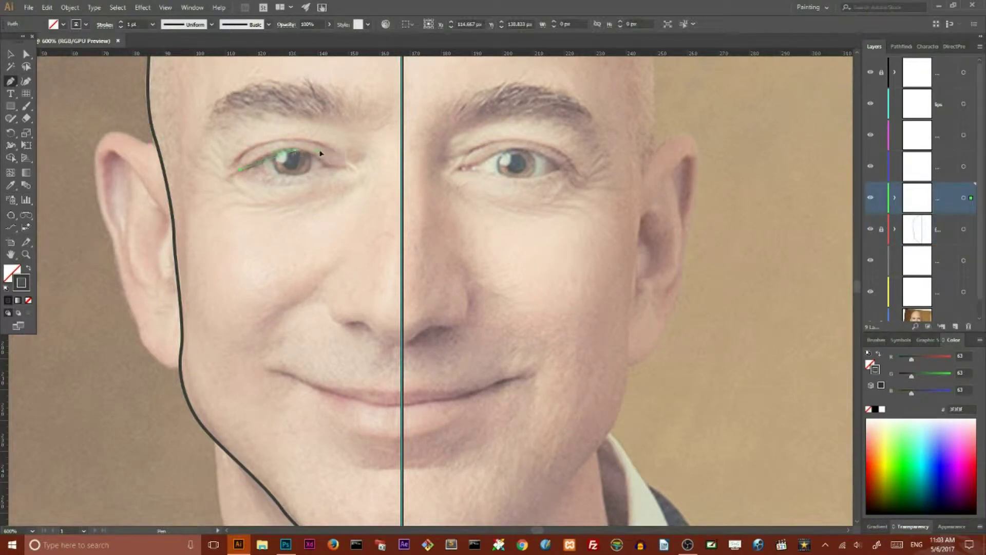
left_click(314, 159, "ctrl")
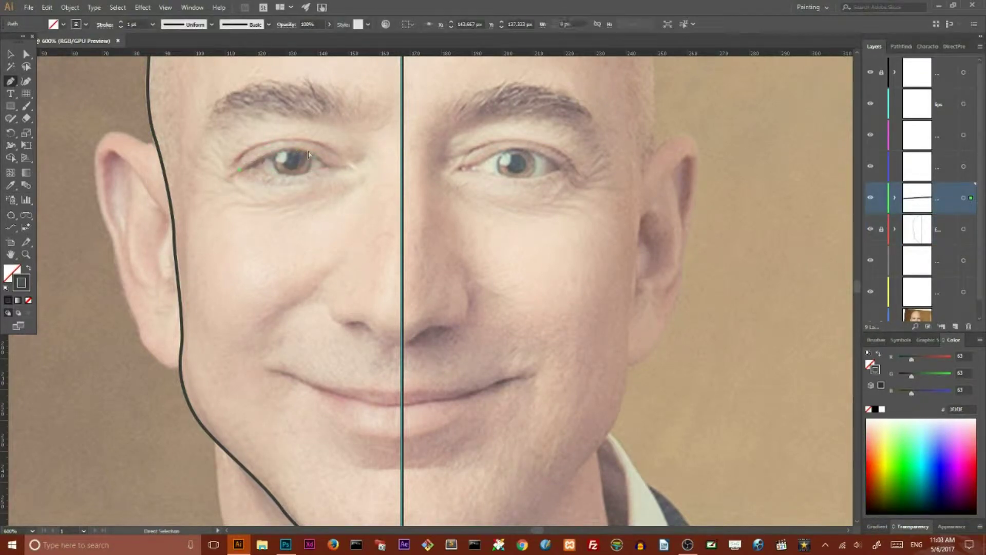
mouse_move(304, 154)
left_mouse_down()
mouse_move(280, 150)
mouse_move(243, 174)
left_mouse_up()
- Draw a small ellipse for the left eye's iris
left_click(72, 117, "ctrl")
left_click_drag(10, 105, 46, 130)
left_click_drag(300, 177, 308, 180)
key("v")
- Send the eyelid curve behind the iris with Object > Arrange > Send to Back
left_click(256, 160)
left_click(47, 7)
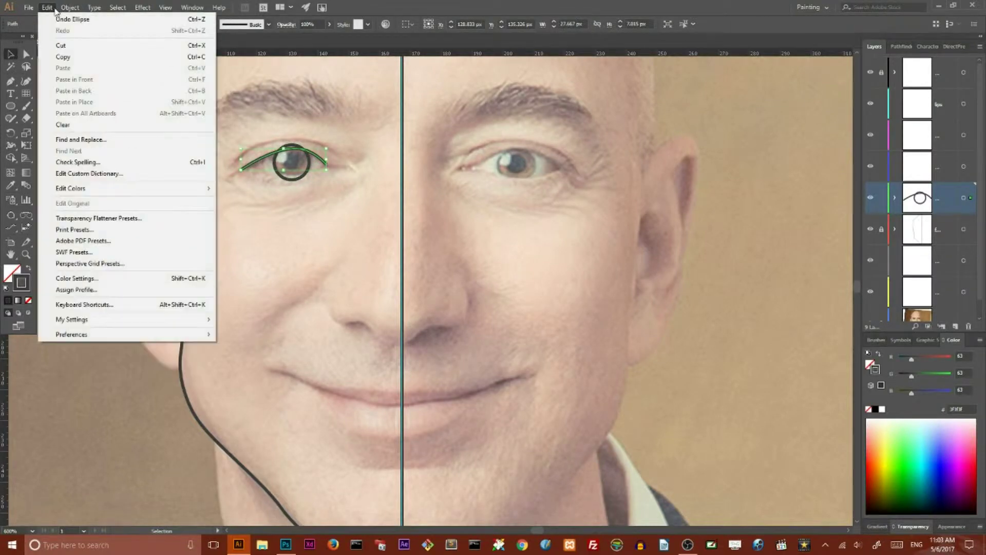
left_click(47, 7)
left_click(95, 88)
left_click(70, 8)
mouse_move(86, 30)
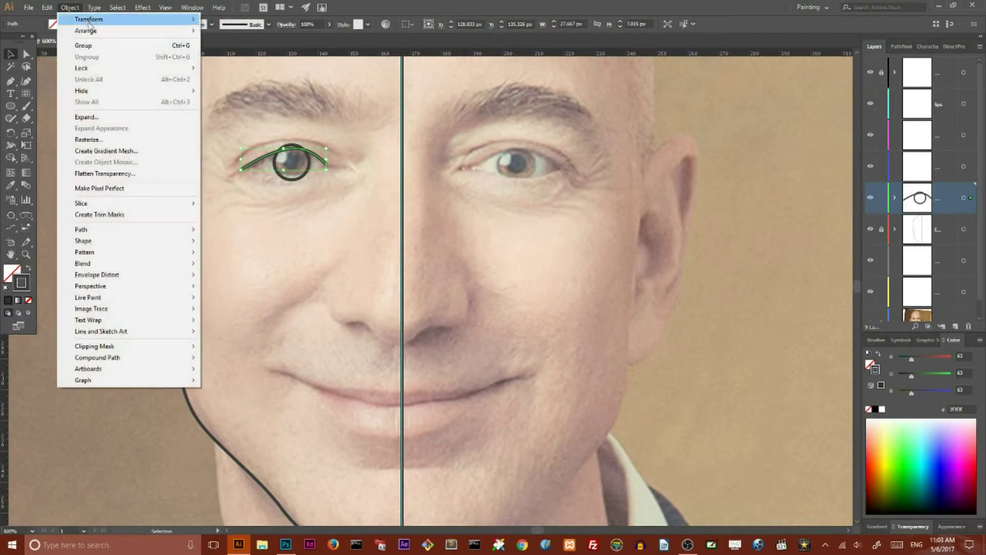
left_click(225, 66)
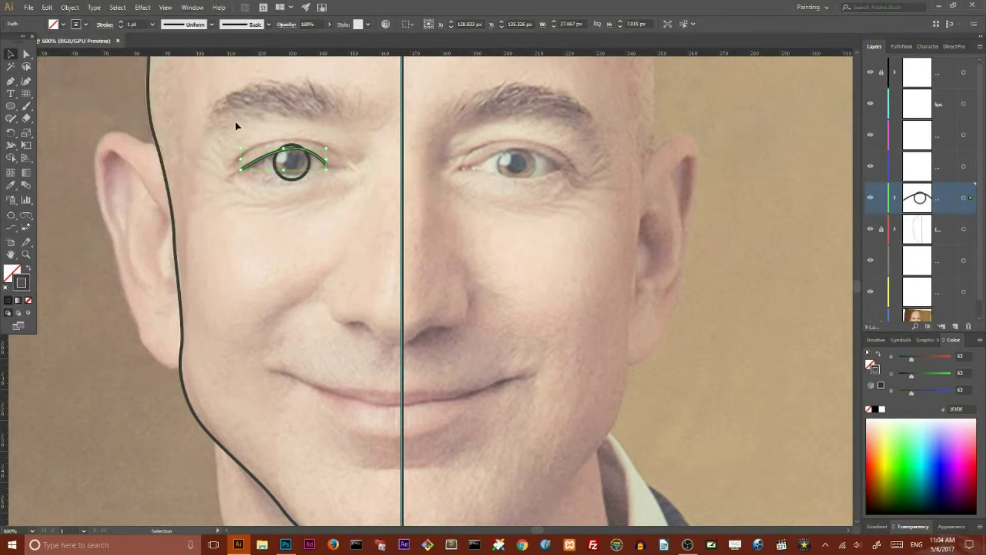
- Close the eye outline along the lower lid and make the iris solid black
left_click(14, 82)
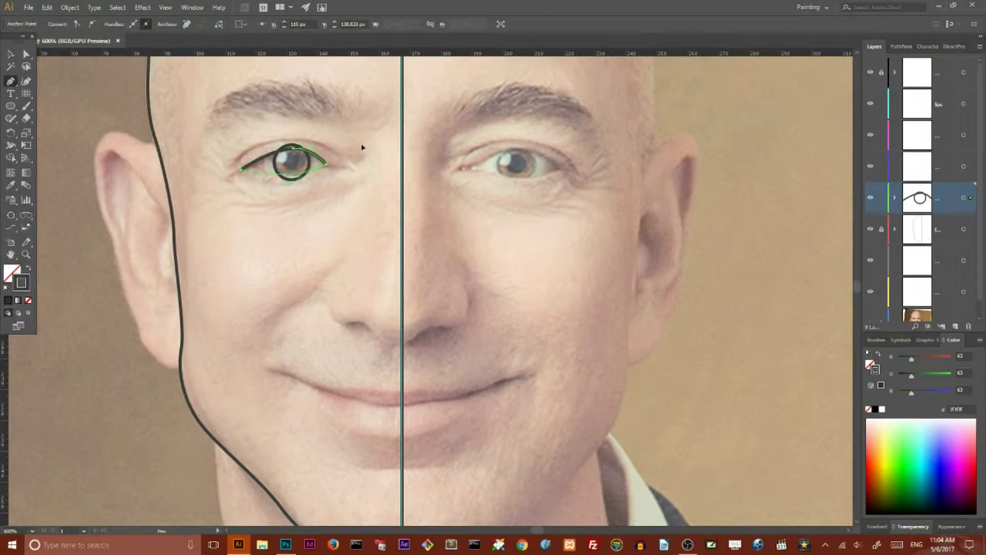
left_click(240, 170)
left_click(10, 54)
left_click(291, 163)
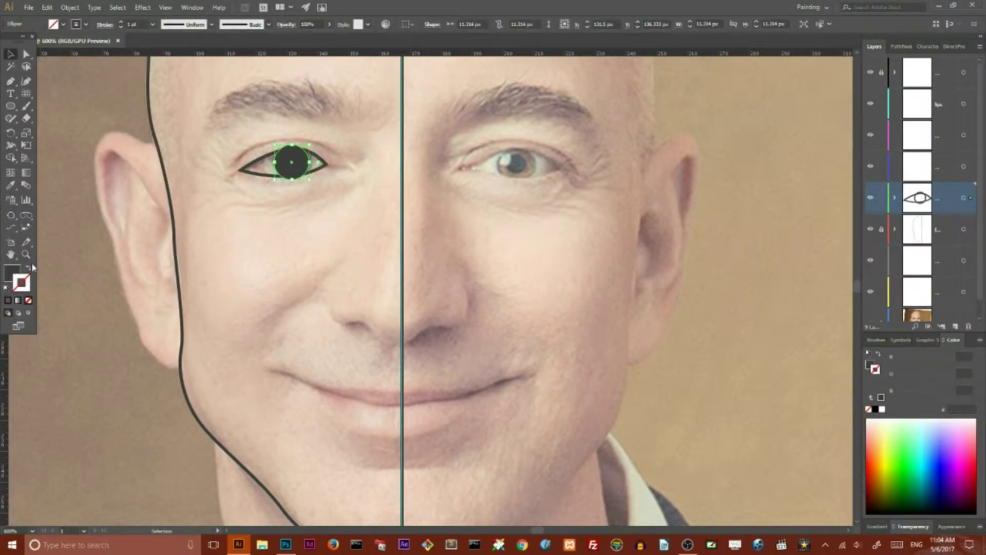
key("shift+x")
- Clip the iris inside the eye outline with Make Clipping Mask
left_click(259, 176, "shift")
right_click(304, 167)
left_click(336, 259)
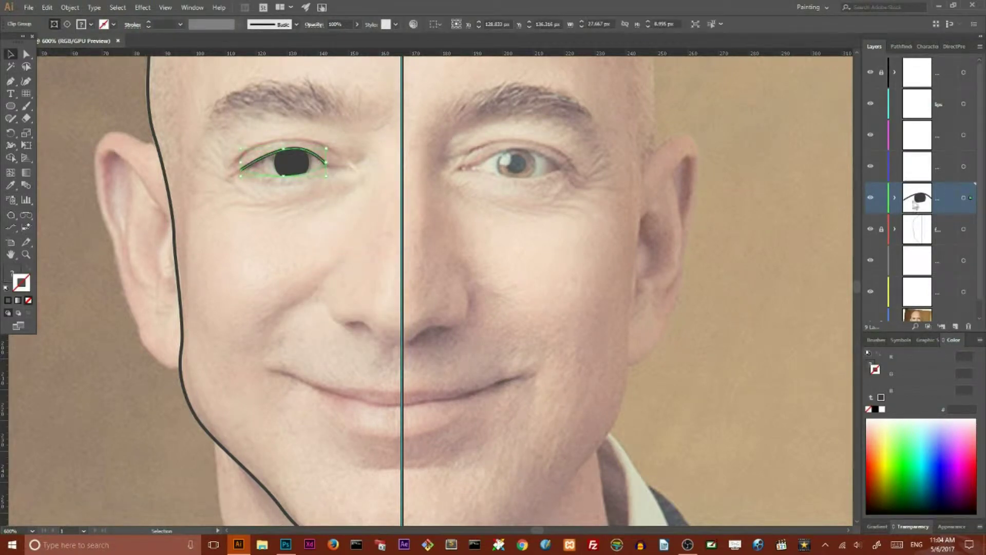
- Inspect the eye outline's stroke settings from the eyes layer contents
left_click(894, 197)
left_click(963, 228)
left_click(109, 26)
left_click(46, 157)
left_click(11, 82)
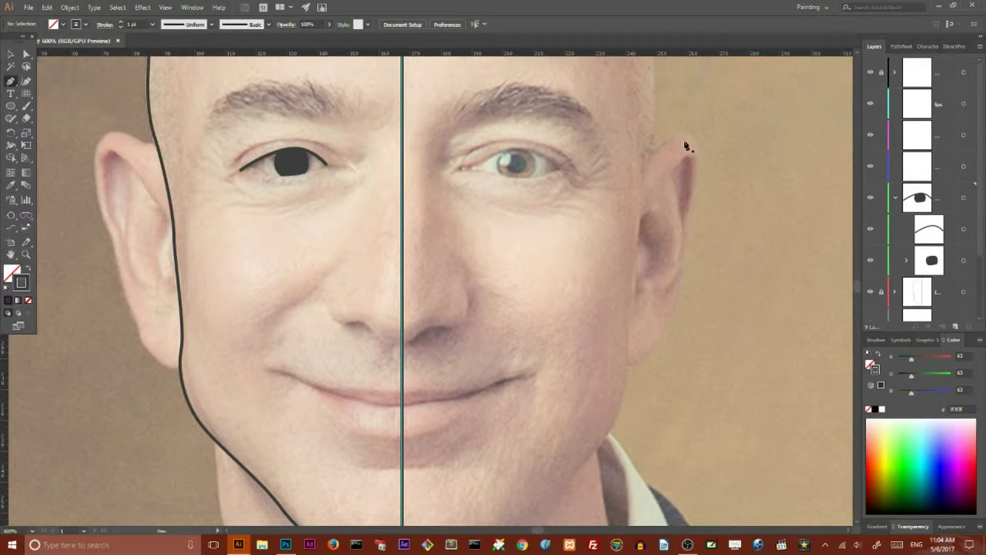
left_click(896, 199)
- Pen the nose contour from between the brows, around the nostril, up the centre line
left_click(363, 128)
left_click_drag(377, 172, 375, 204)
left_click_drag(353, 251, 353, 267)
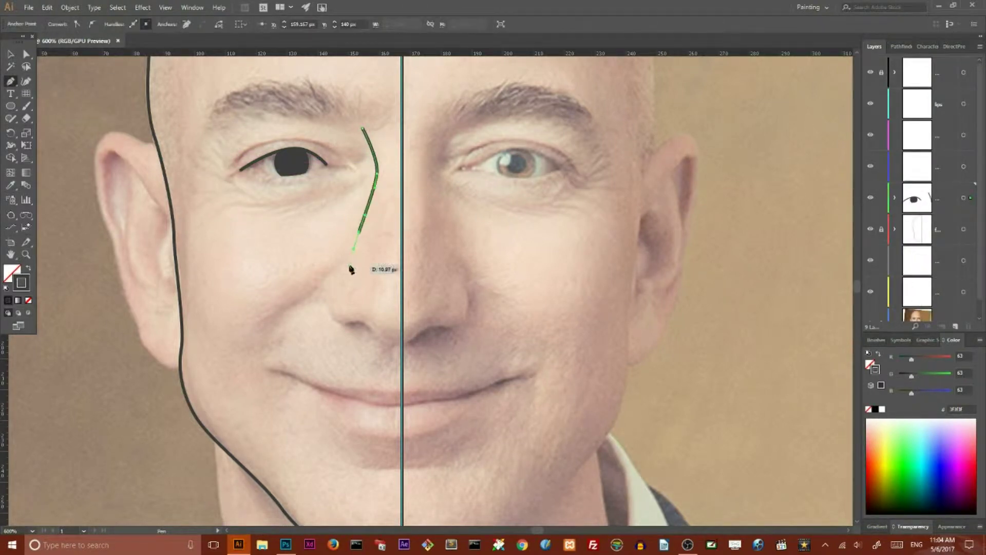
left_click_drag(349, 322, 402, 349)
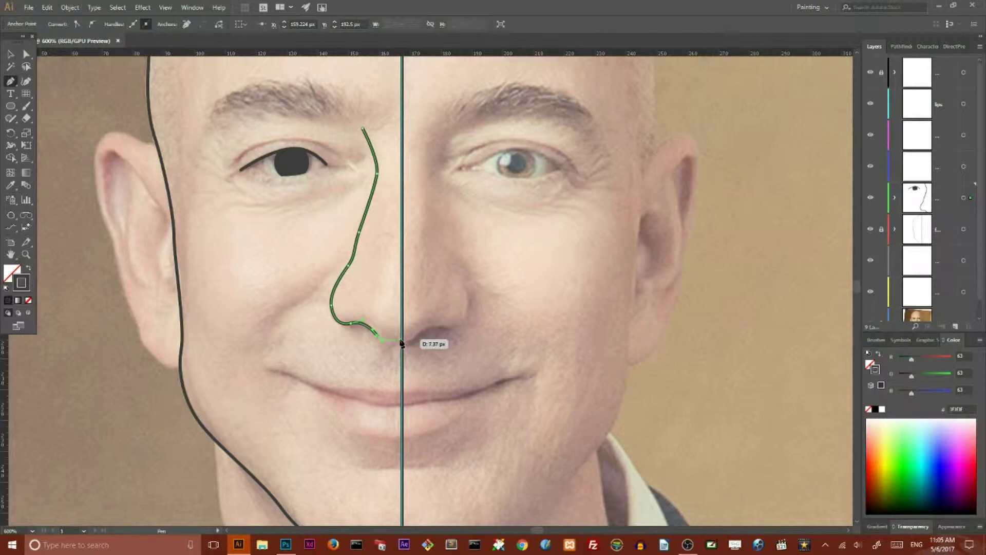
left_click_drag(398, 345, 399, 111)
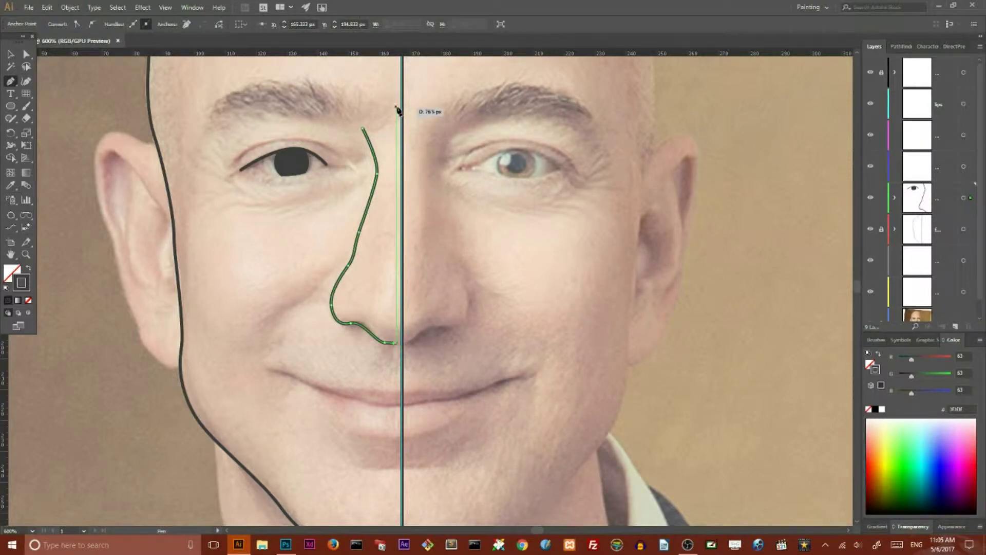
left_click(397, 107)
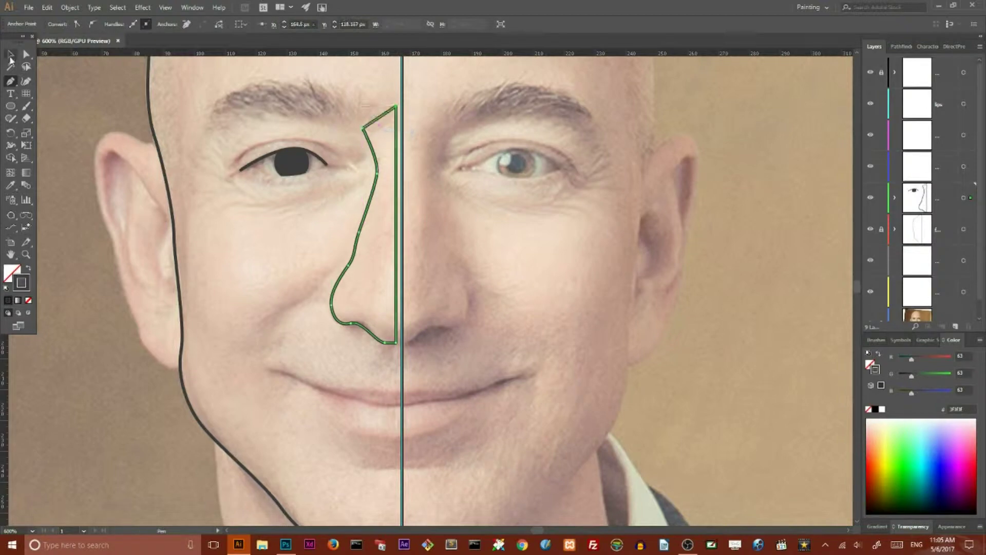
left_click(11, 57)
- Select the head outline and centre vertical path with Direct Selection
scroll(491, 392, "down", 1)
scroll(491, 392, "down", 1)
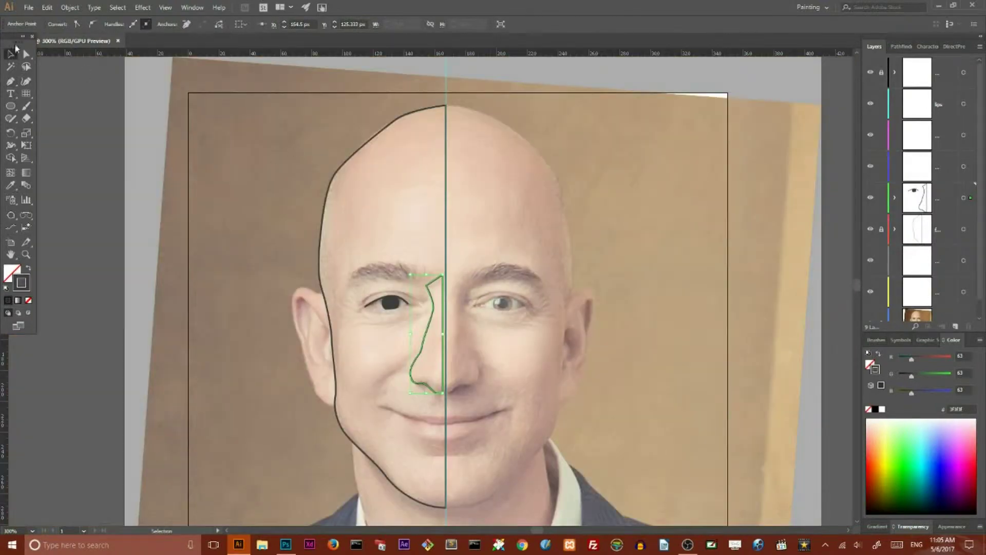
left_click(26, 53)
key("ctrl+alt+2")
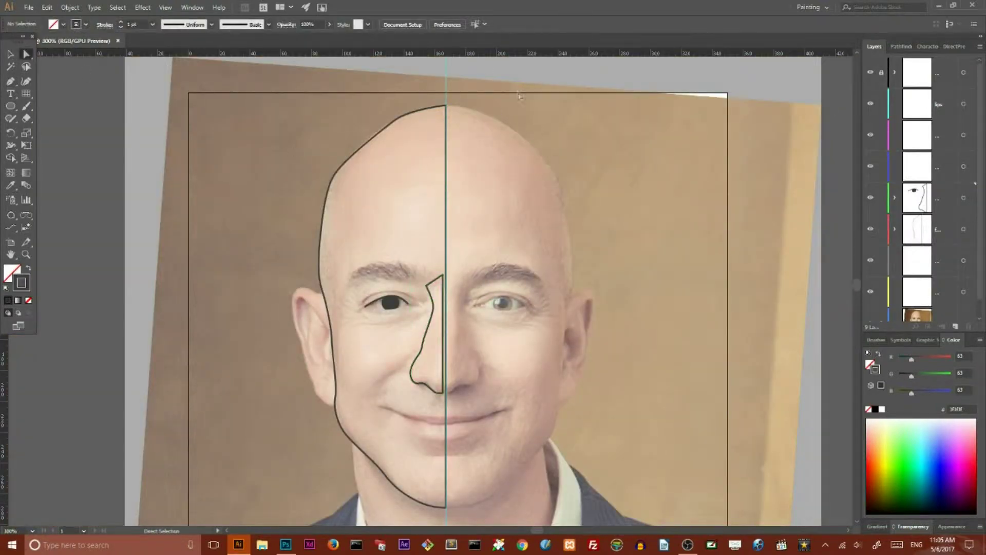
left_click(446, 411, "shift")
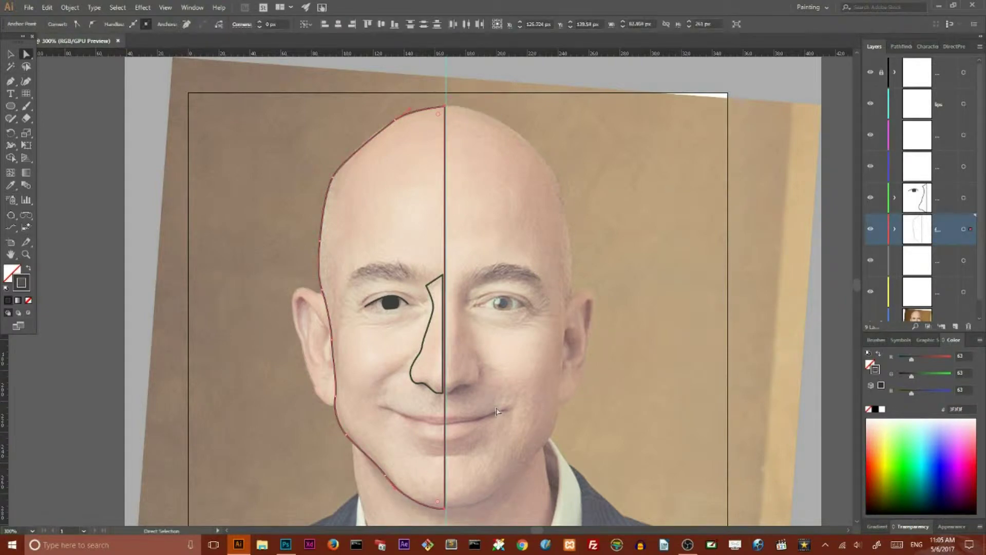
- Check the nose outline's selection and return to the Pen tool
scroll(493, 396, "up", 1)
scroll(493, 395, "up", 1)
scroll(494, 395, "down", 3)
scroll(513, 260, "down", 1)
left_click(422, 297)
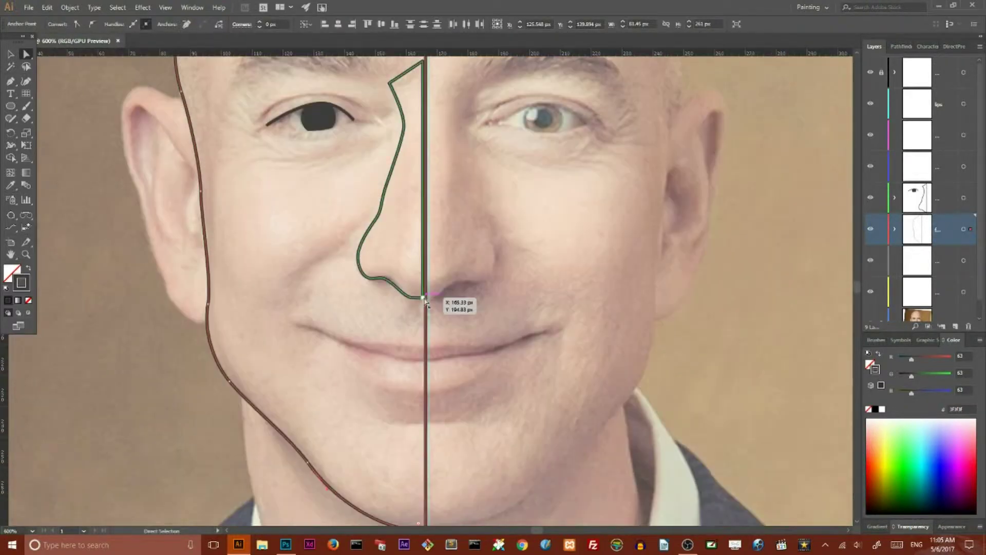
left_click(498, 62)
scroll(442, 288, "up", 2)
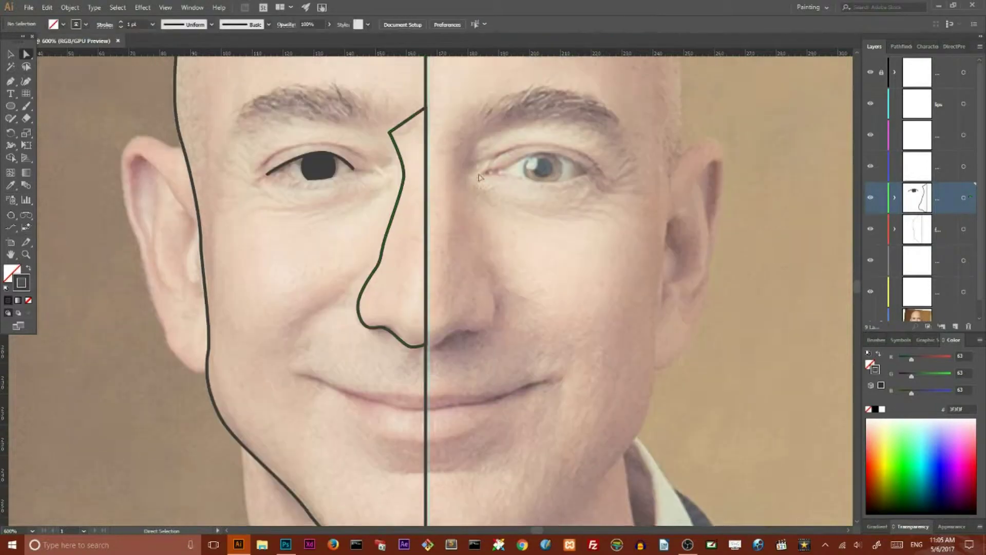
scroll(442, 288, "up", 3)
left_click_drag(10, 81, 45, 85)
scroll(405, 166, "down", 2)
- Redraw the nose ridge line down to the tip and close it at the top
mouse_move(400, 164)
left_mouse_down()
mouse_move(411, 205)
mouse_move(415, 188)
left_mouse_up()
left_click(415, 188, "ctrl")
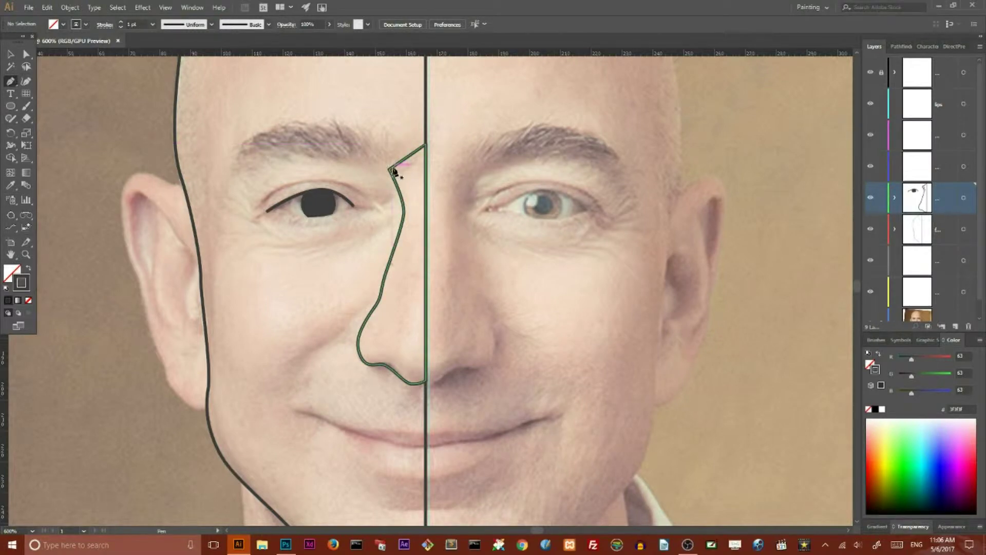
left_click_drag(411, 154, 412, 187)
left_click(405, 246)
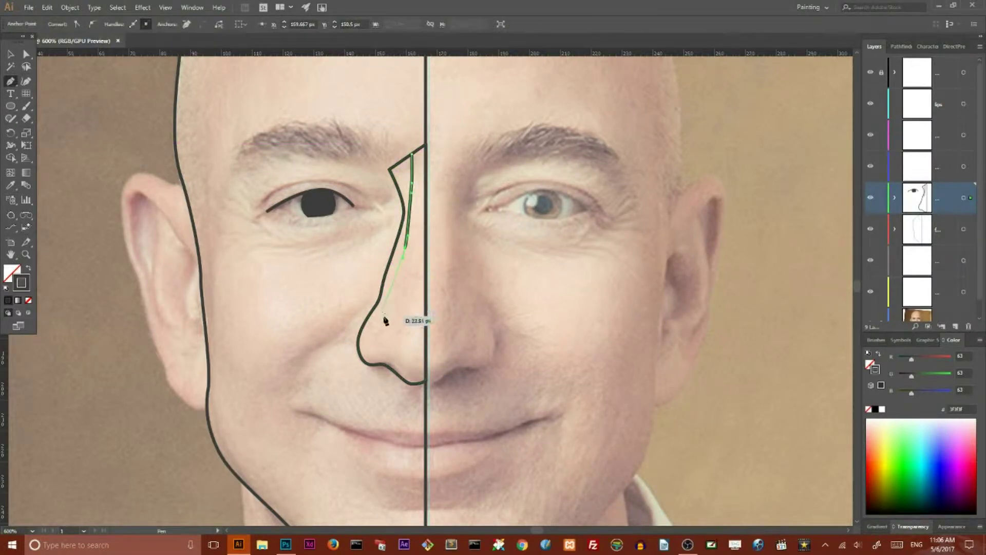
left_click(393, 354)
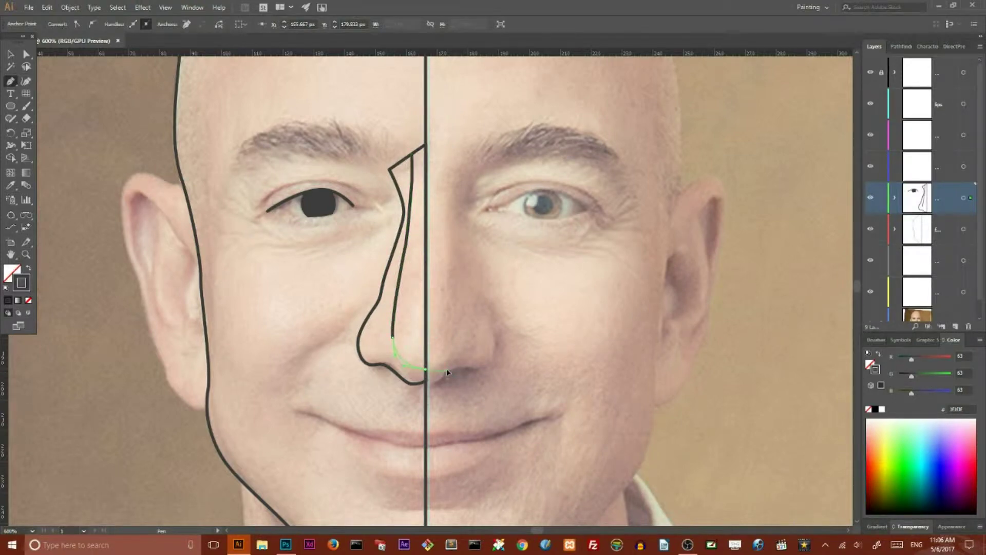
left_click(411, 154)
left_click(380, 342, "ctrl")
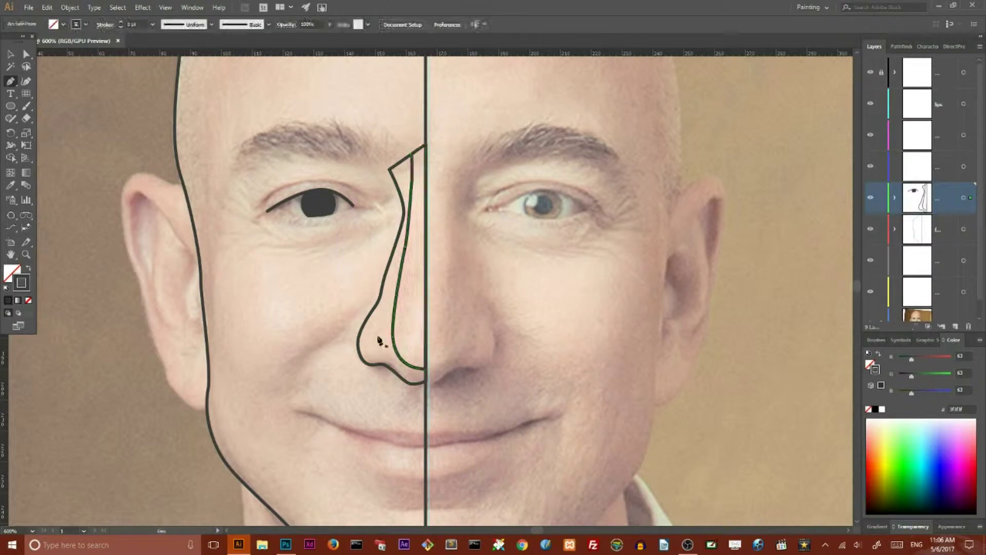
- Draw a small closed teardrop nostril shape inside the nose outline
left_click(365, 343)
left_click(378, 315)
left_click(389, 347)
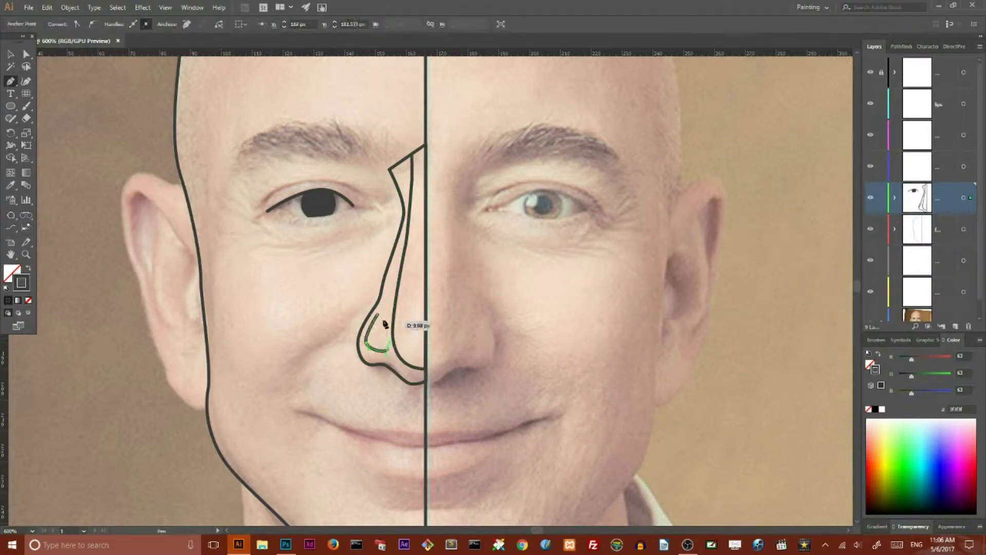
key("a")
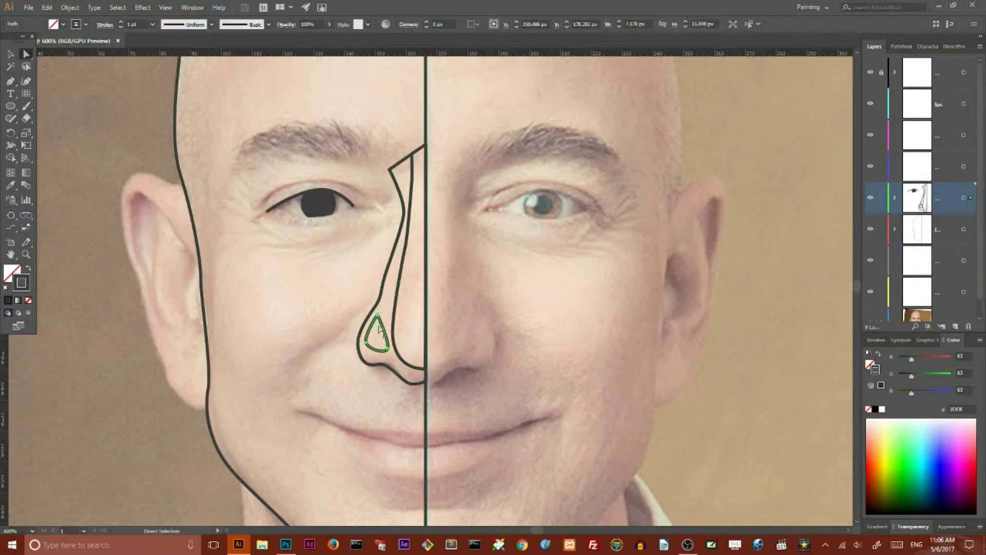
left_click(242, 255)
scroll(242, 240, "down", 3)
left_click(11, 82)
scroll(332, 339, "down", 3)
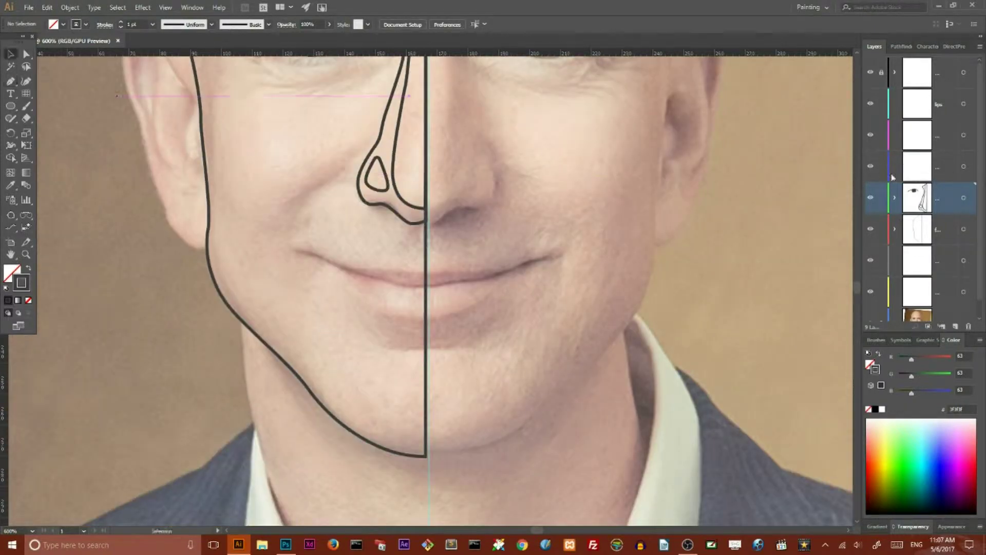
- Move the nose paths into the blue nose layer
left_click(894, 197)
scroll(925, 205, "down", 1)
left_click(964, 135)
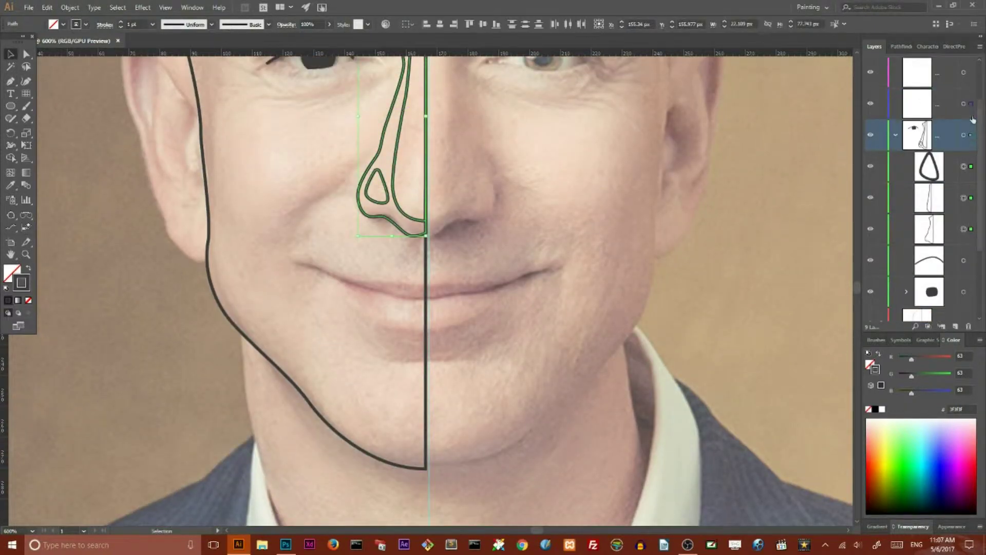
left_click_drag(972, 119, 971, 104)
scroll(925, 206, "up", 2)
scroll(227, 201, "down", 1)
left_click_drag(11, 81, 56, 83)
- Draw the closed mouth shape from the left corner to the centre line
left_click(57, 83)
left_click(307, 251)
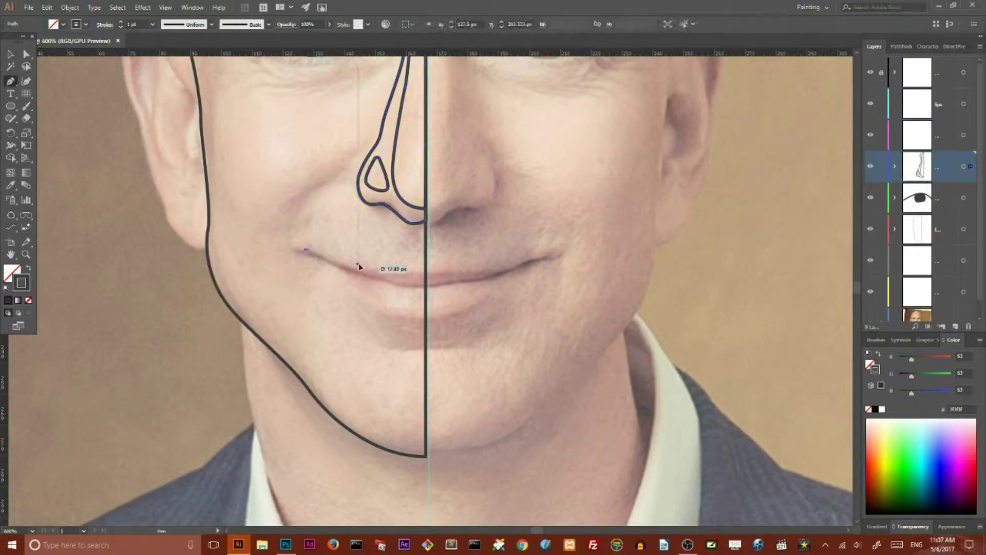
left_click_drag(426, 268, 428, 290)
left_click(426, 285)
left_click_drag(306, 251, 311, 259)
left_click(317, 298, "ctrl")
- Draw the lower lip curve from the mouth corner to the centre line
left_click(306, 250)
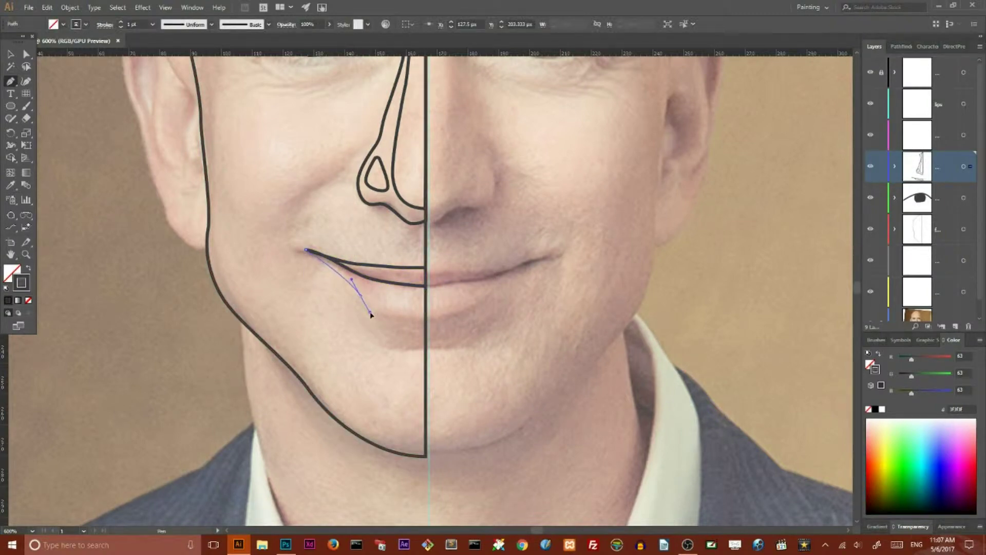
left_click_drag(399, 316, 405, 318)
left_click(426, 320)
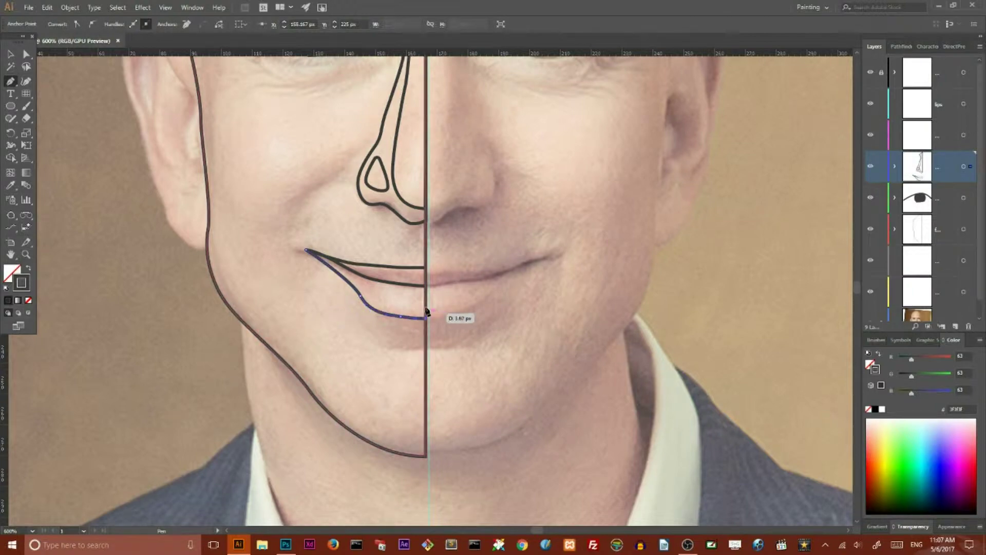
key("v")
left_click(374, 267)
key("a")
key("v")
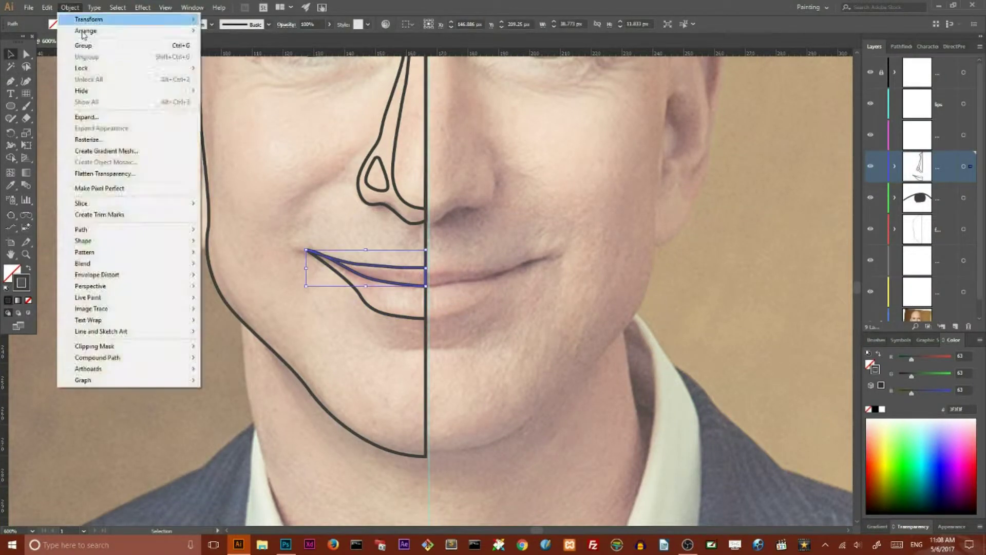
- Copy and paste the lip paths in front, then merge them with Shape Builder
left_click(47, 7)
left_click(70, 56)
left_click(47, 7)
left_click(72, 79)
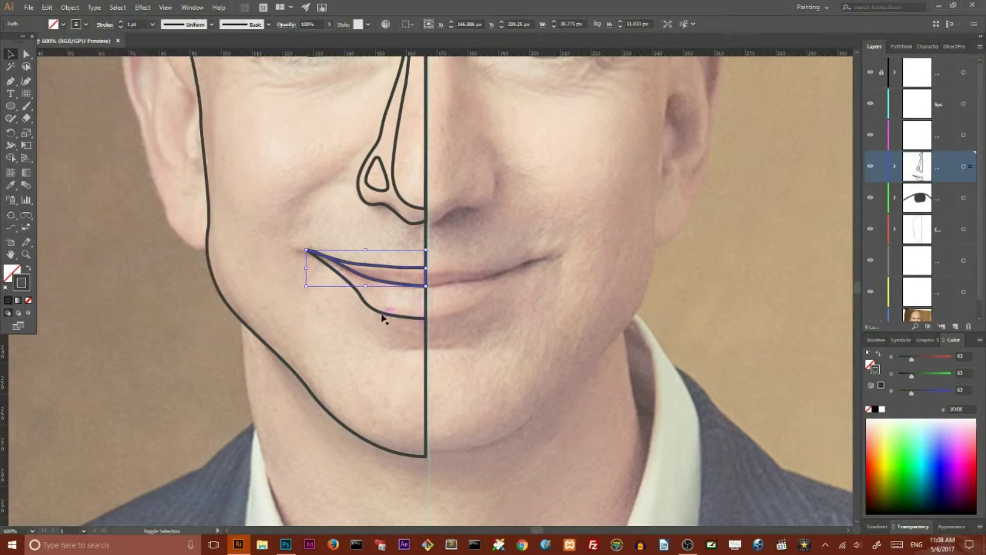
left_click(10, 145)
left_click_drag(329, 257, 401, 298)
key("ctrl+shift+a")
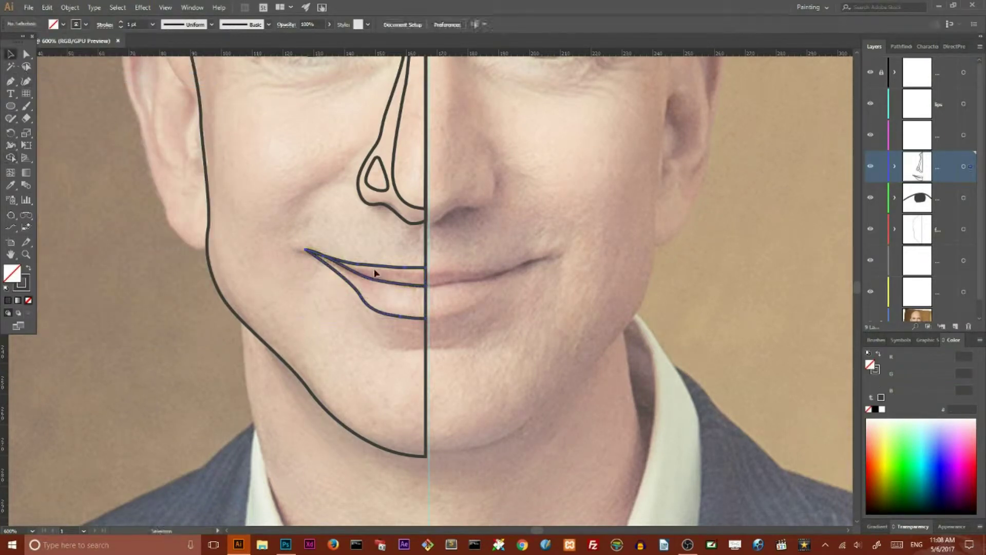
- Move the lip paths into the lips layer and make it active
scroll(229, 258, "up", 5)
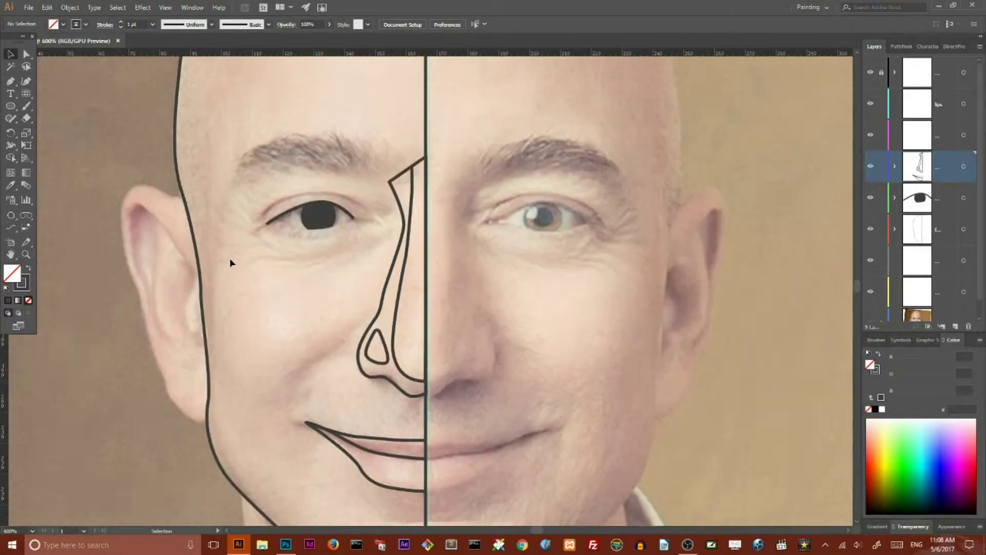
left_click_drag(10, 81, 45, 83)
left_click(45, 84)
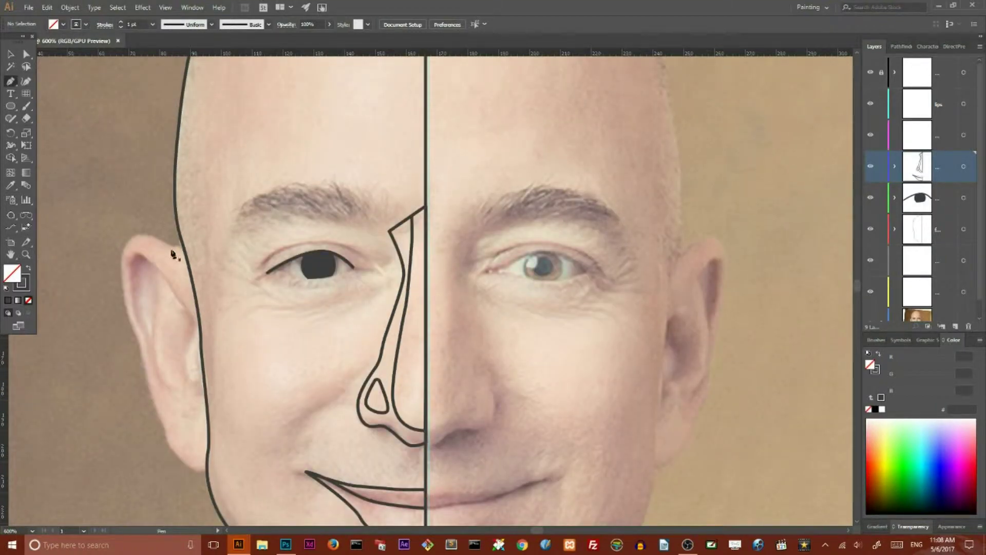
key("v")
scroll(359, 447, "down", 2)
left_click(416, 434)
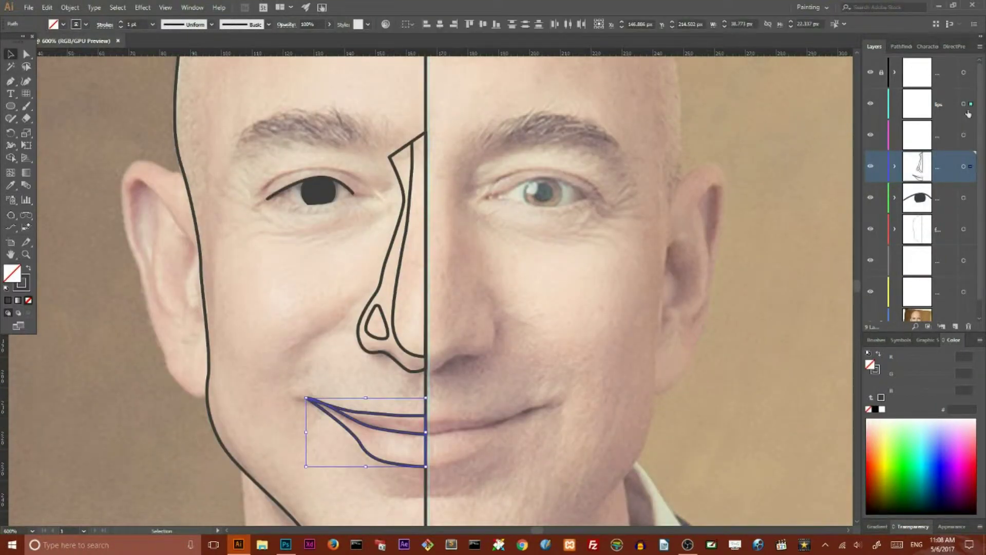
left_click_drag(969, 113, 971, 104)
left_click(282, 303)
left_click_drag(10, 81, 45, 84)
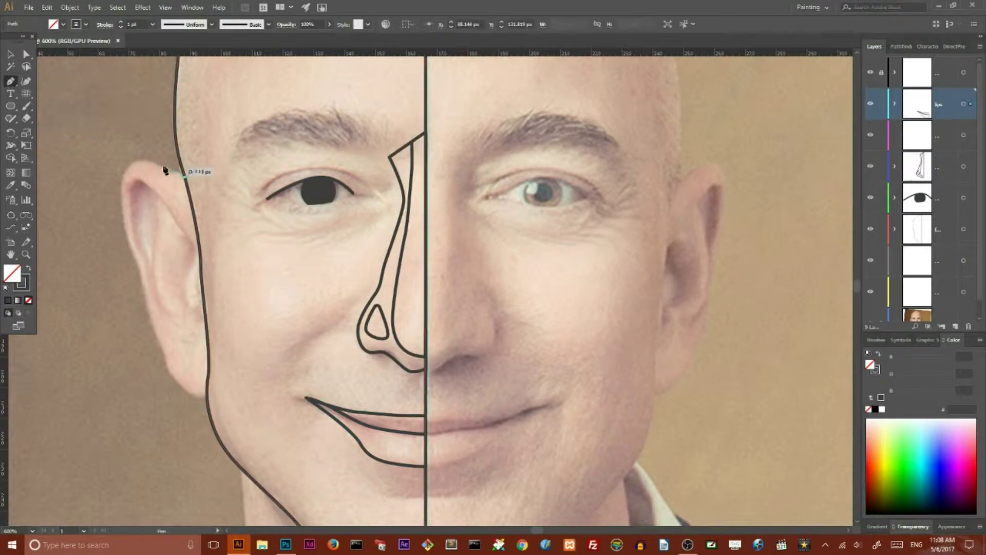
- Pen-draw the left ear outline from its top, down the back edge, to the jaw line
left_click_drag(132, 154, 127, 175)
left_click_drag(137, 263, 136, 268)
left_click_drag(153, 327, 184, 393)
left_click(206, 397)
key("v")
left_click(94, 198)
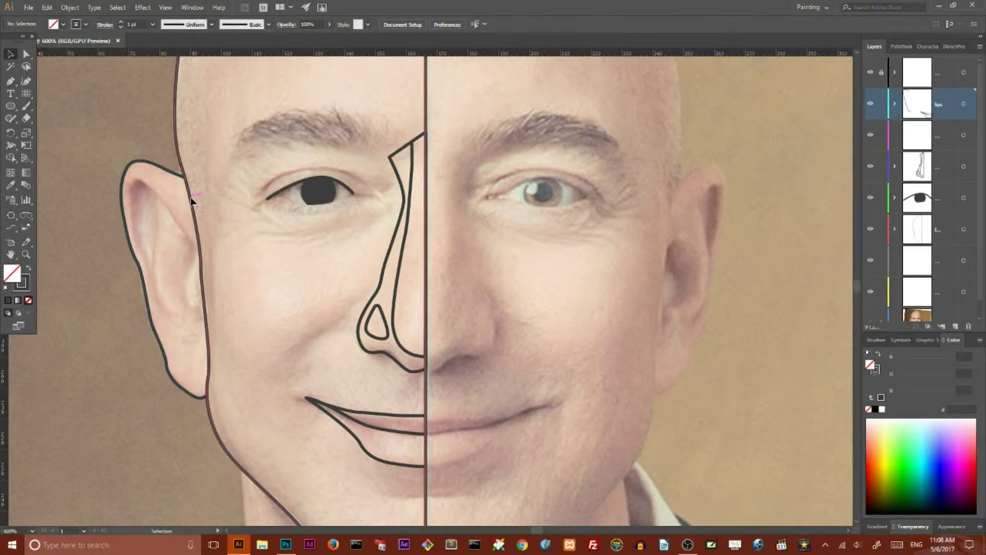
left_click(184, 176)
left_click(900, 46)
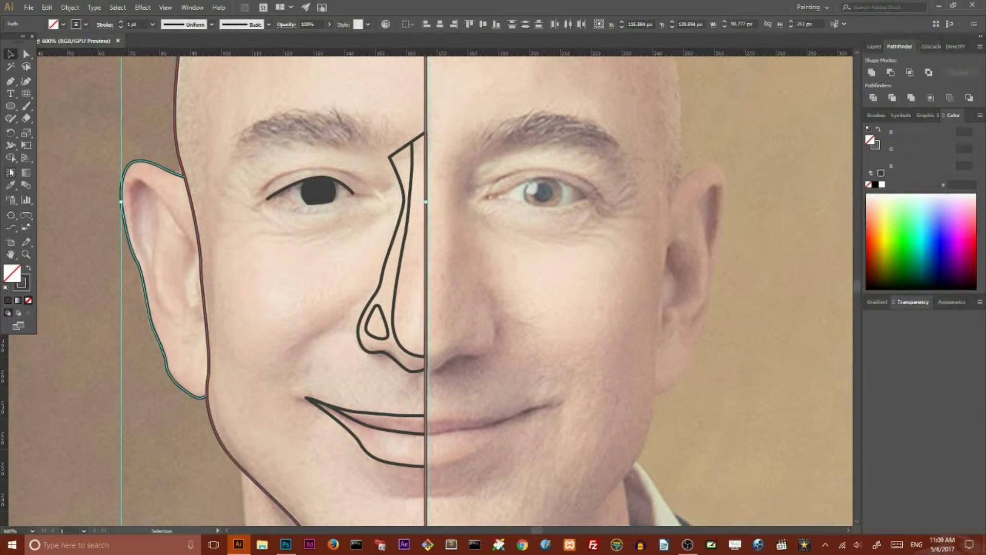
left_click(165, 114)
left_click(144, 164)
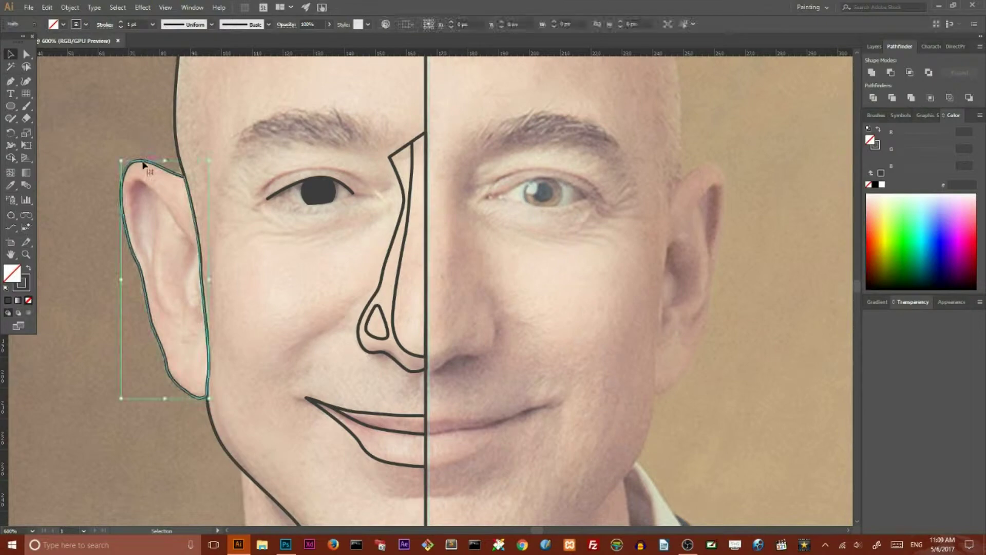
- Draw two closed inner-ear shapes inside the ear outline, one near the top and one lower
left_click(10, 81)
left_click(138, 181)
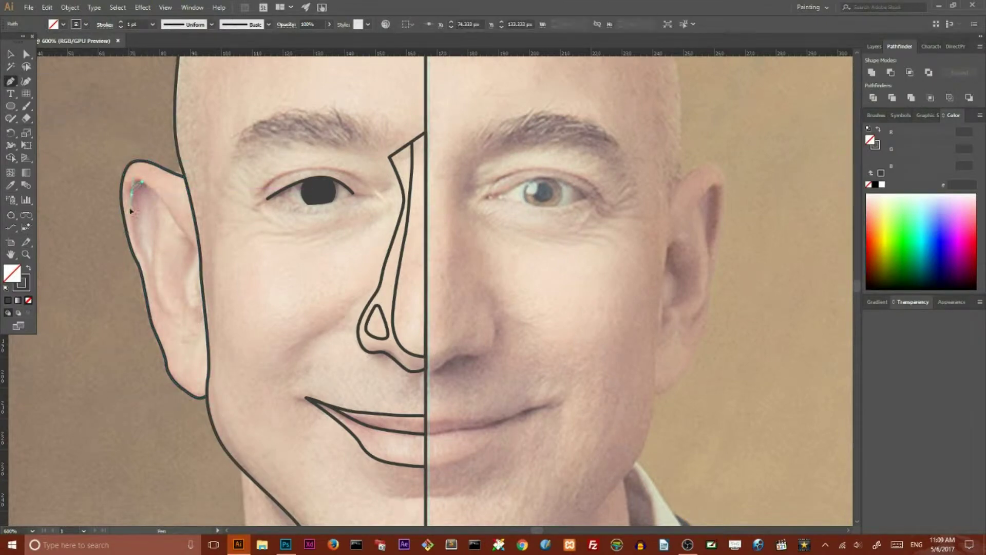
left_click_drag(135, 238, 138, 248)
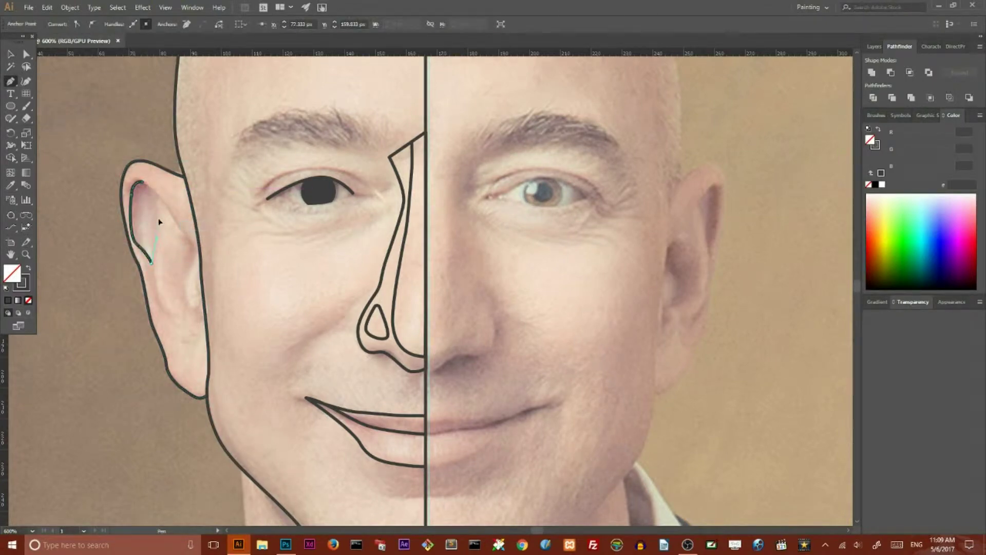
left_click(139, 183)
mouse_move(184, 236)
left_mouse_down()
mouse_move(172, 303)
mouse_move(208, 325)
left_mouse_up()
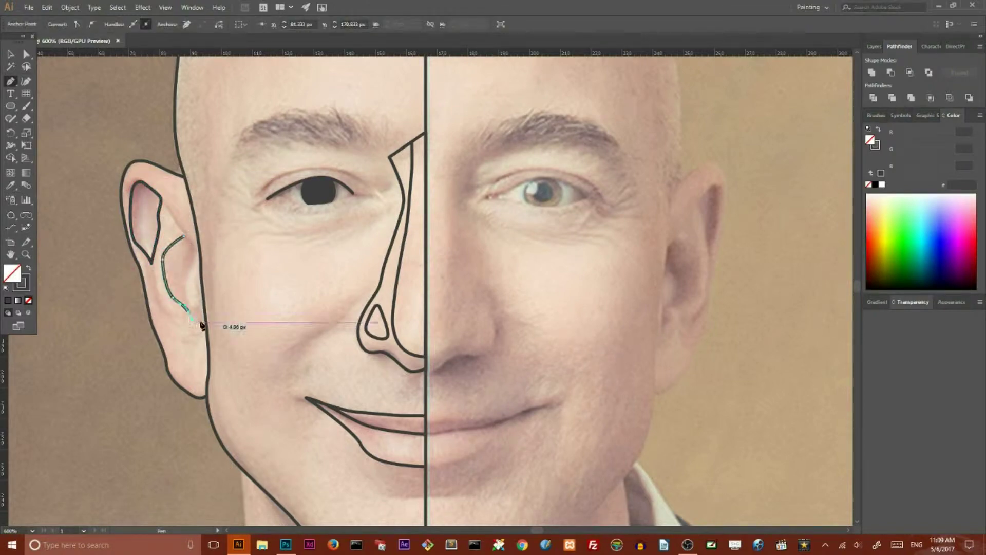
left_click_drag(195, 265, 204, 269)
left_click(186, 238)
- Move the ear paths into the grey-coded layer
key("v")
left_click(90, 174)
scroll(115, 201, "up", 4)
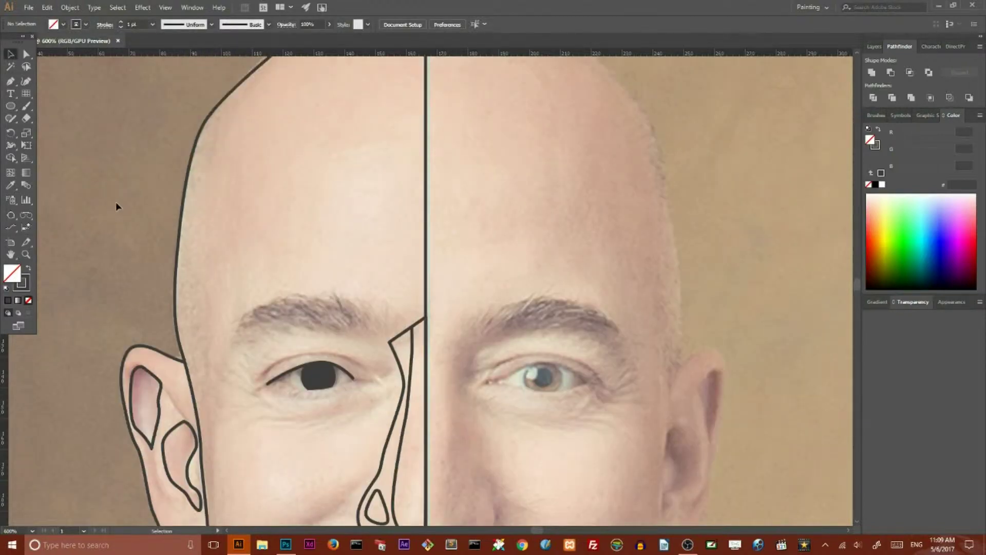
scroll(115, 201, "down", 4)
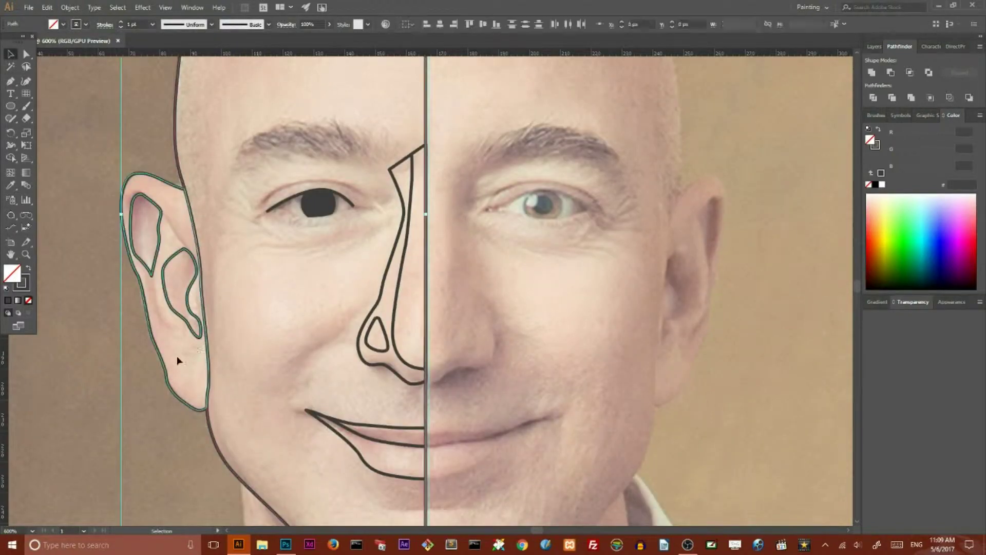
left_click(150, 274)
left_click(874, 46)
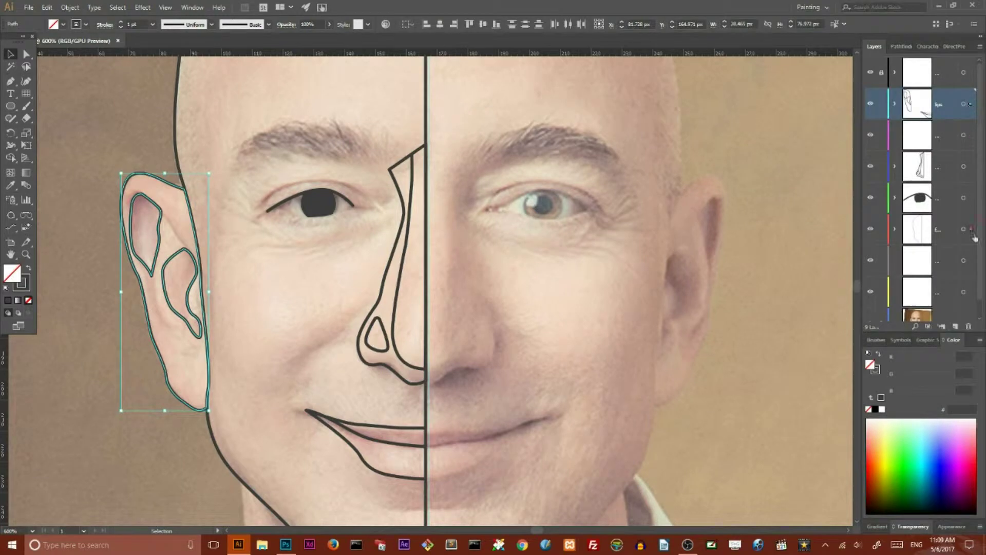
left_click_drag(972, 200, 972, 260)
left_click(82, 148)
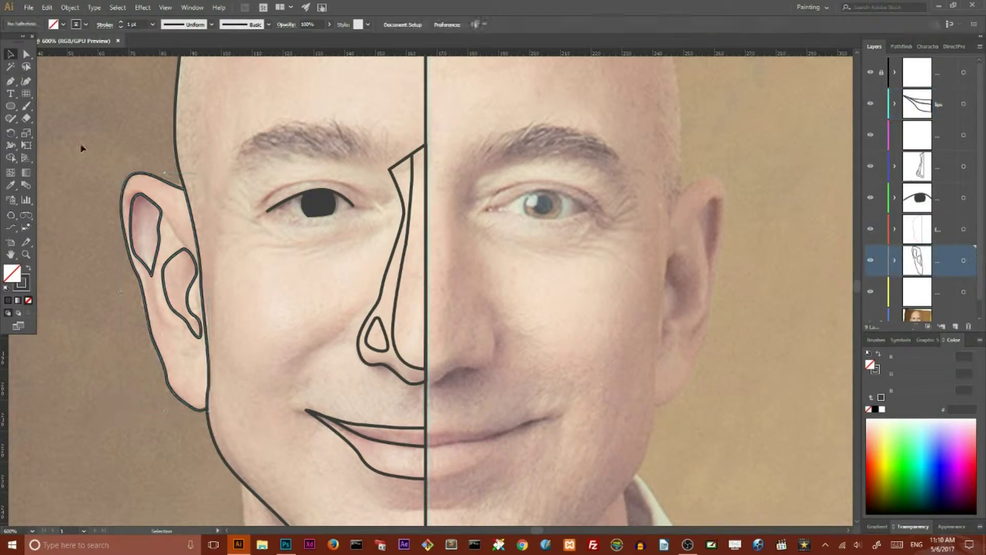
- Move the nose paths into the magenta layer and the eye paths into the blue layer
left_click(970, 200)
left_click_drag(970, 166, 970, 135)
left_click(970, 197)
left_click_drag(970, 197, 970, 166)
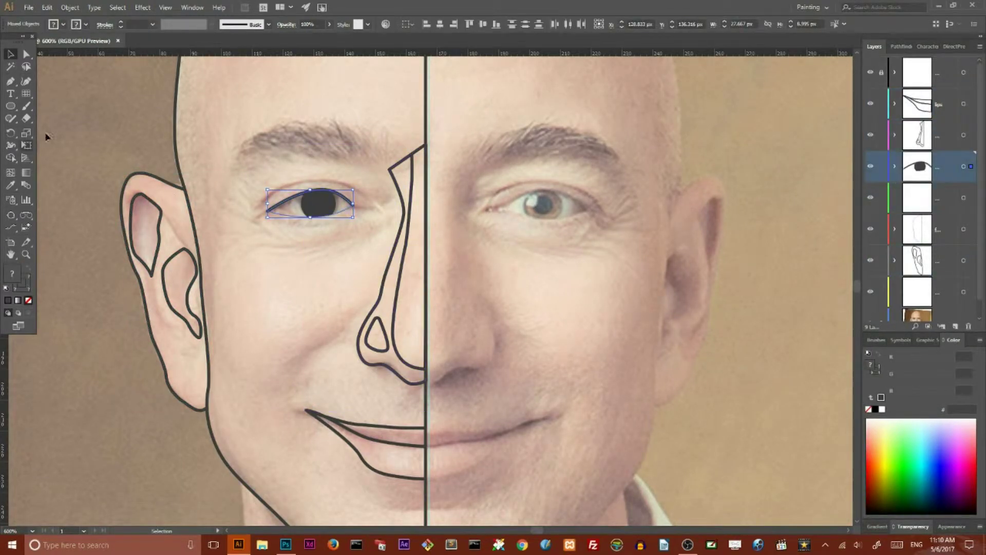
left_click(85, 165)
scroll(85, 165, "up", 2)
- Pen-draw a closed eyebrow outline arching above the left eye and reshape its top edge
left_click(10, 81)
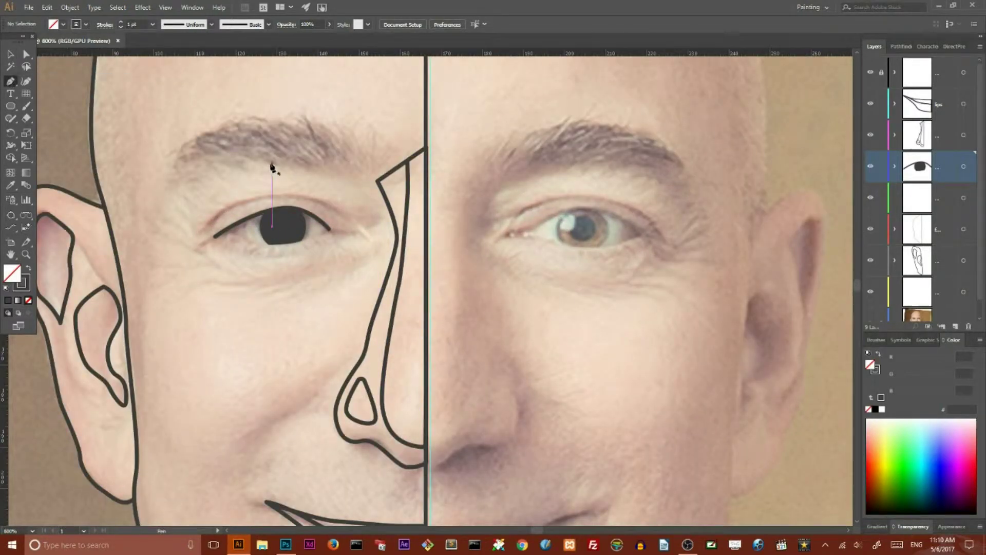
left_click(249, 166)
left_click_drag(361, 178, 396, 161)
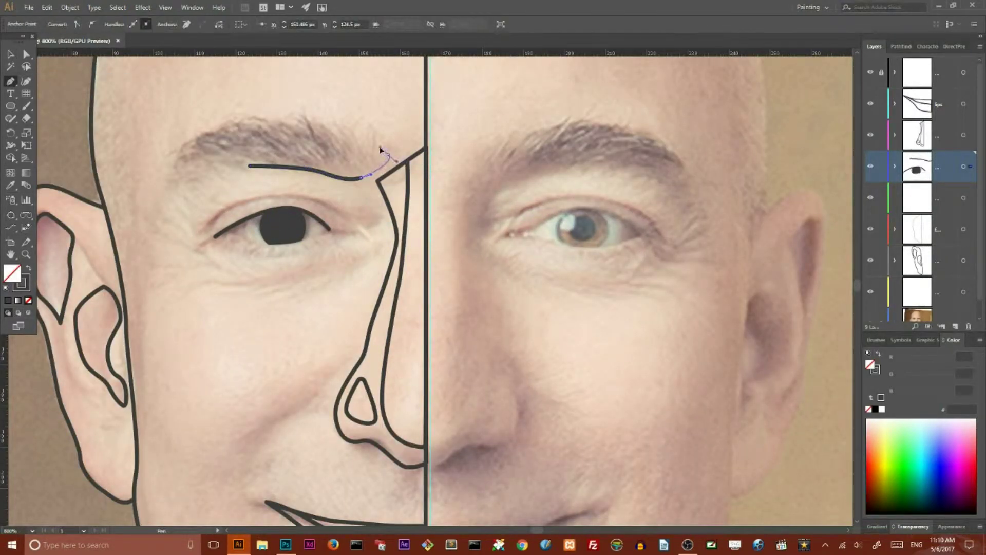
mouse_move(339, 135)
left_mouse_down()
mouse_move(242, 128)
mouse_move(197, 144)
left_mouse_up()
left_click(164, 191)
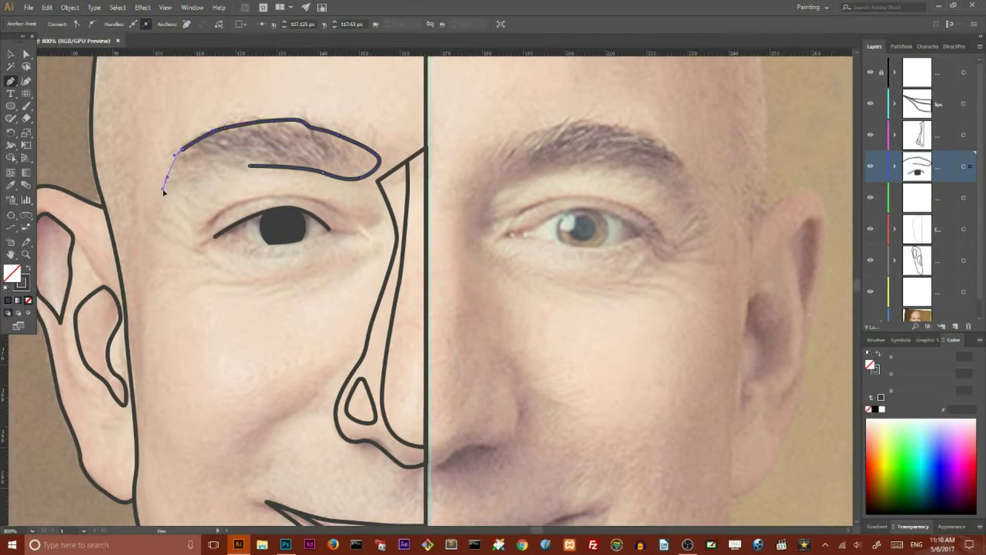
left_click(249, 166)
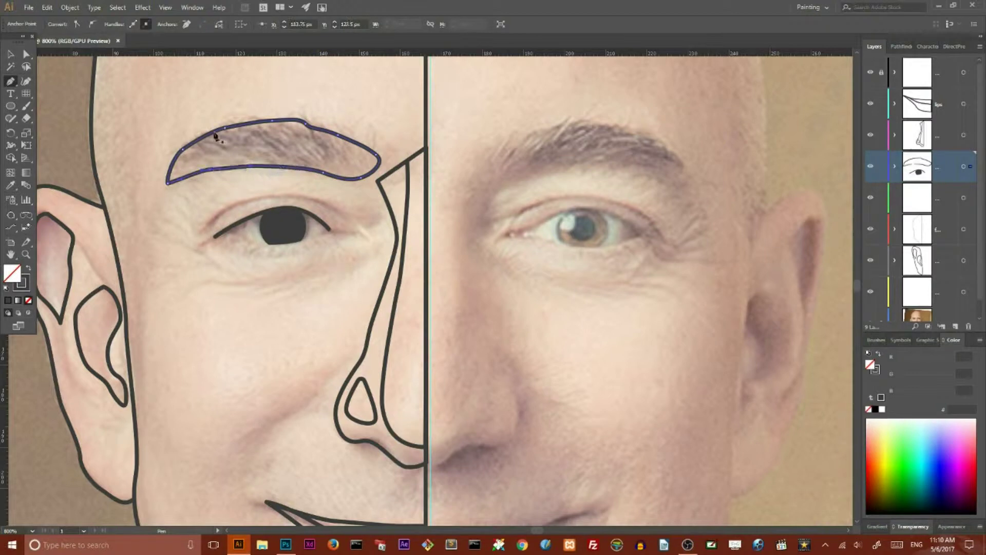
left_click(26, 54)
left_click_drag(308, 123, 311, 128)
- Move the eyebrow path into the green layer and add a new empty layer
key("v")
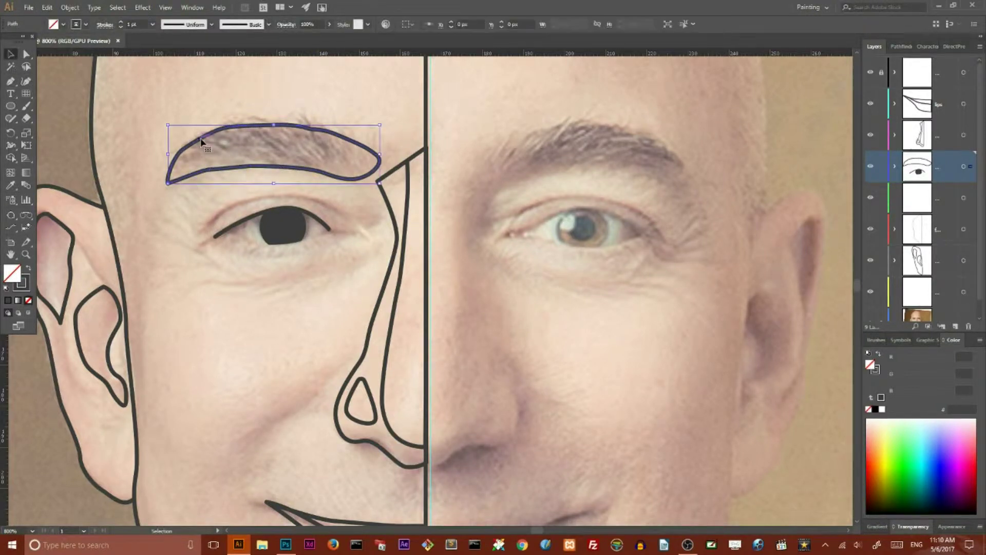
mouse_move(969, 171)
left_mouse_down()
mouse_move(970, 201)
mouse_move(946, 152)
left_mouse_up()
left_click(951, 205)
key("ctrl+l")
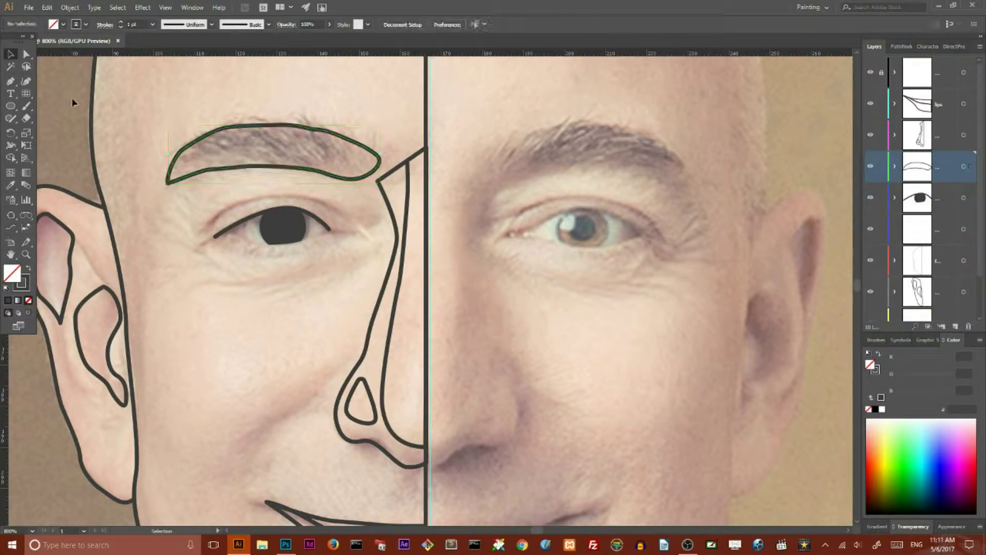
left_click(72, 102)
key("ctrl+minus")
key("ctrl+minus")
key("ctrl+minus")
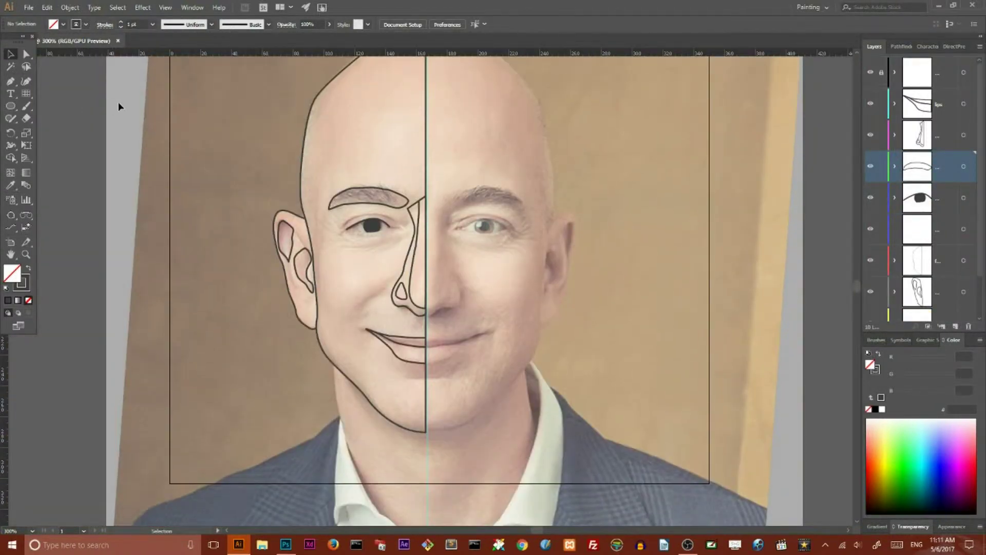
- In the empty layer, draw the eyelid crease above the left eye, curving at the outer corner
key("ctrl+plus")
key("ctrl+plus")
key("ctrl+plus")
left_click(937, 224)
key("p")
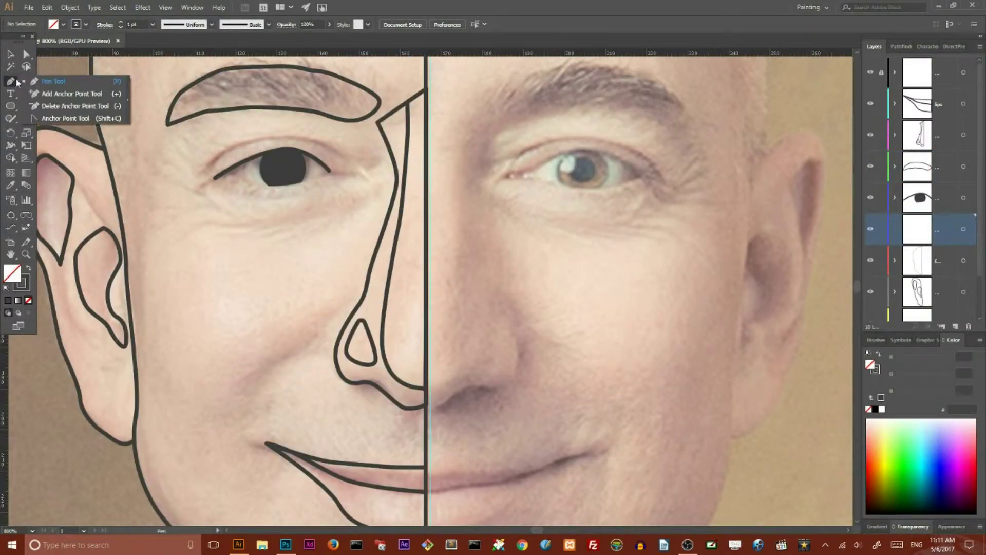
left_click(353, 162)
left_click(298, 139)
left_click(272, 137)
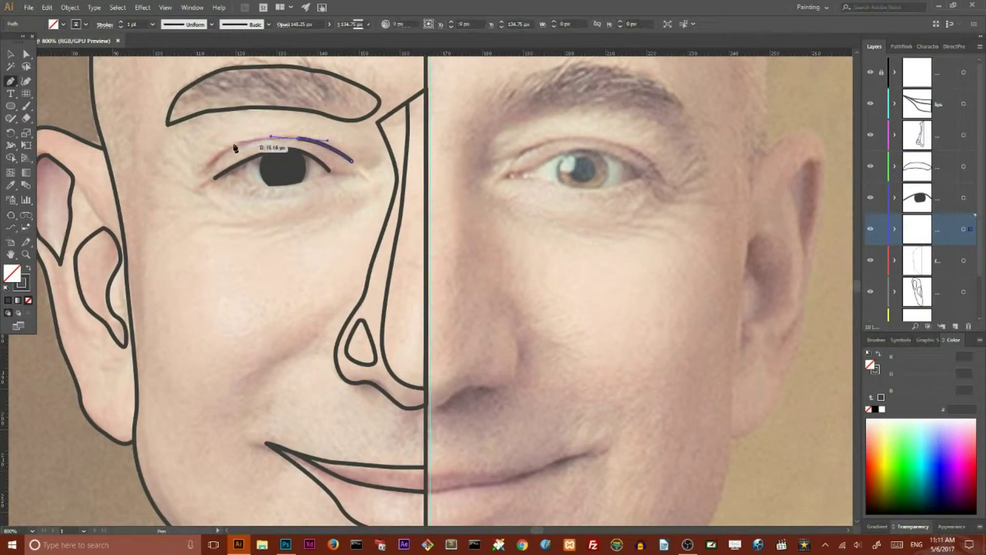
left_click(223, 153)
left_click_drag(201, 168, 204, 178)
key("ctrl+shift+a")
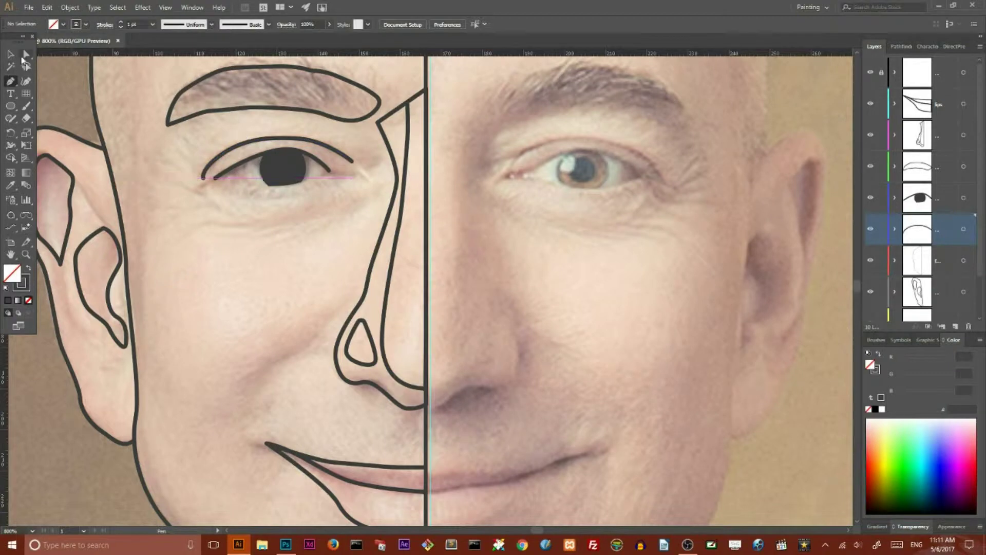
left_click(207, 166)
key("ctrl+shift+a")
key("p")
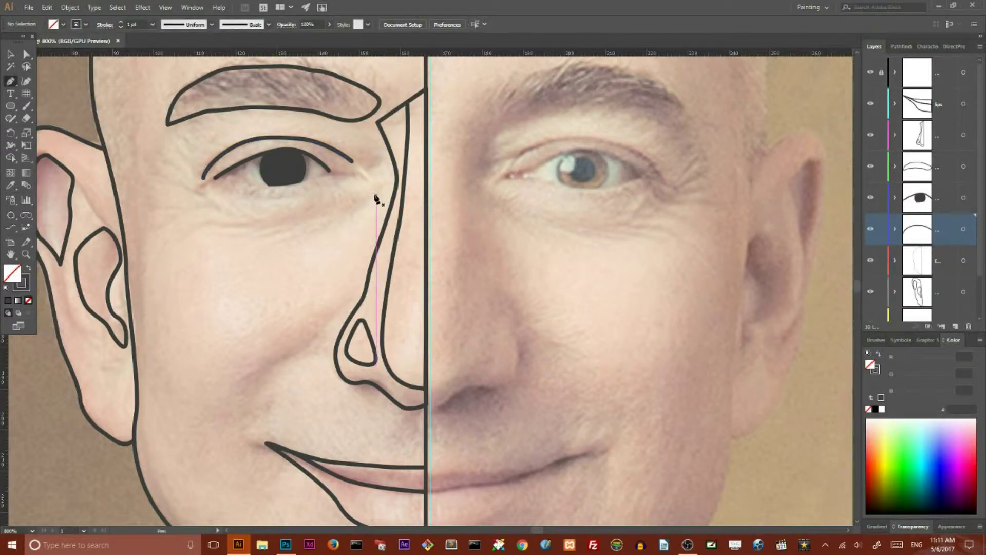
- Draw an under-eye crease and three short crow's-feet strokes at the eye corner
left_click(252, 225)
left_click_drag(181, 238, 195, 226)
key("ctrl+shift+a")
left_click(153, 169)
left_click(185, 186)
key("ctrl+shift+a")
left_click(162, 157)
left_click(187, 172)
key("ctrl+shift+a")
left_click(170, 143)
left_click(187, 158)
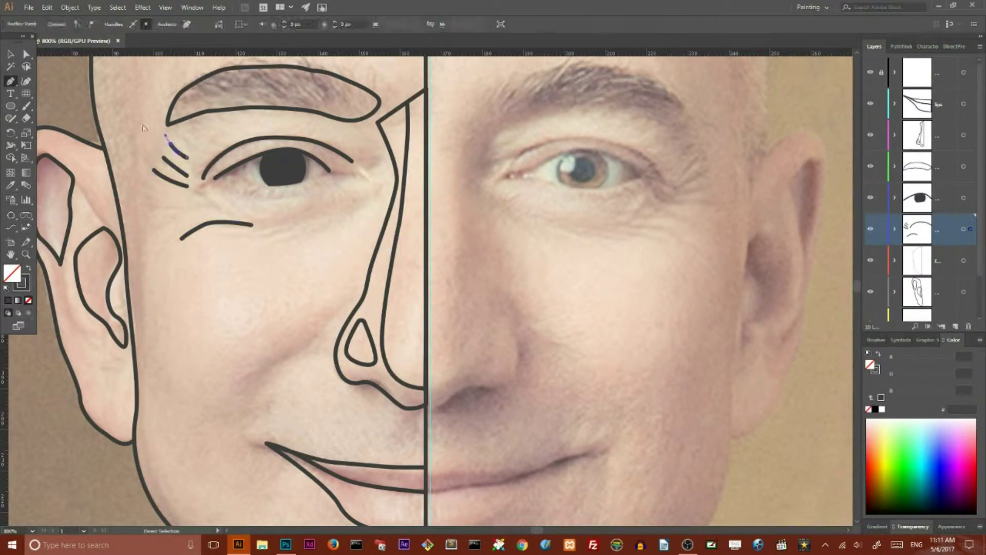
- Draw a second curved crease under the eye
left_click(228, 214)
left_click_drag(210, 203, 195, 204)
left_click(157, 228)
key("ctrl+shift+a")
left_click(16, 57)
- Give all the wrinkle strokes around the eye a tapered width profile
left_click_drag(191, 246, 192, 244)
left_click(211, 24)
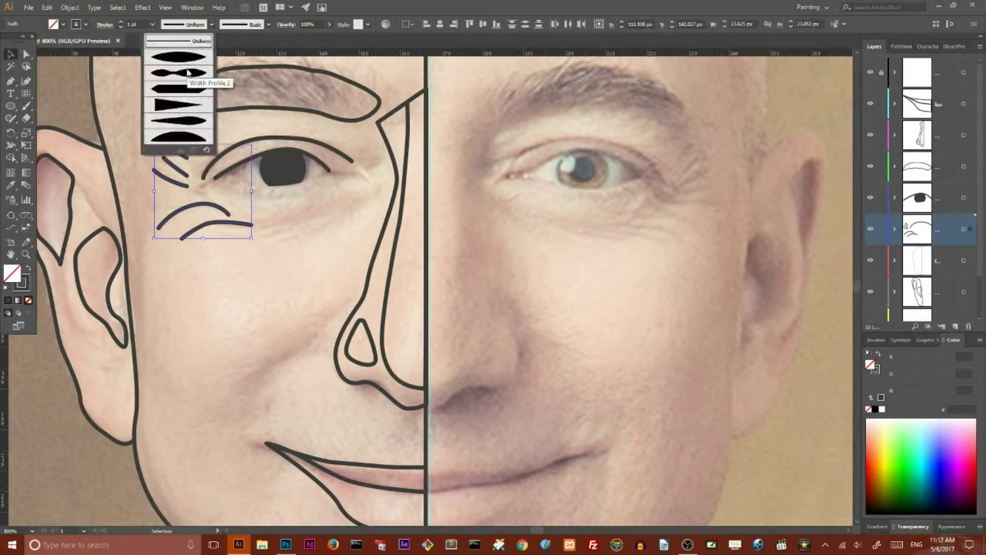
left_click(178, 72)
left_click(211, 24)
left_click(173, 107)
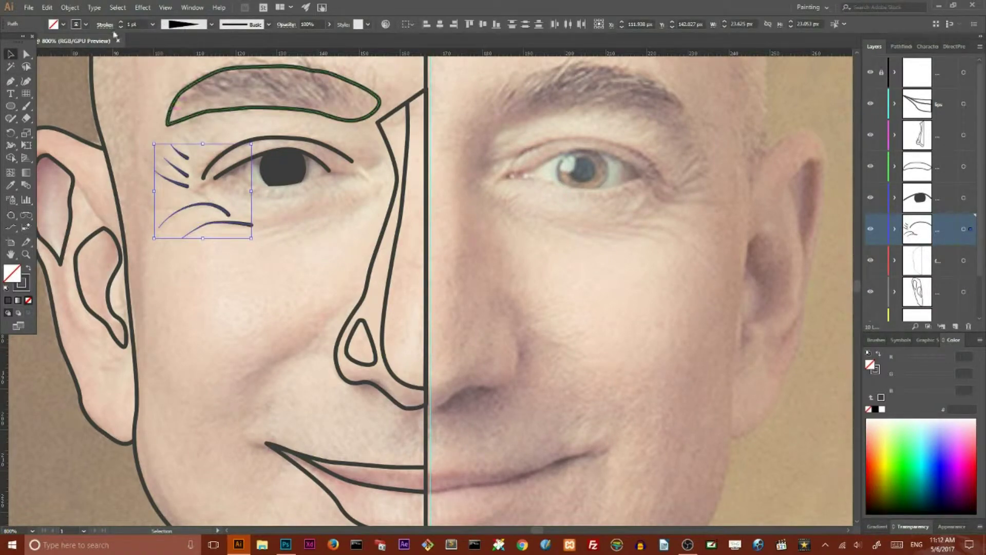
left_click(218, 269)
scroll(216, 268, "down", 5)
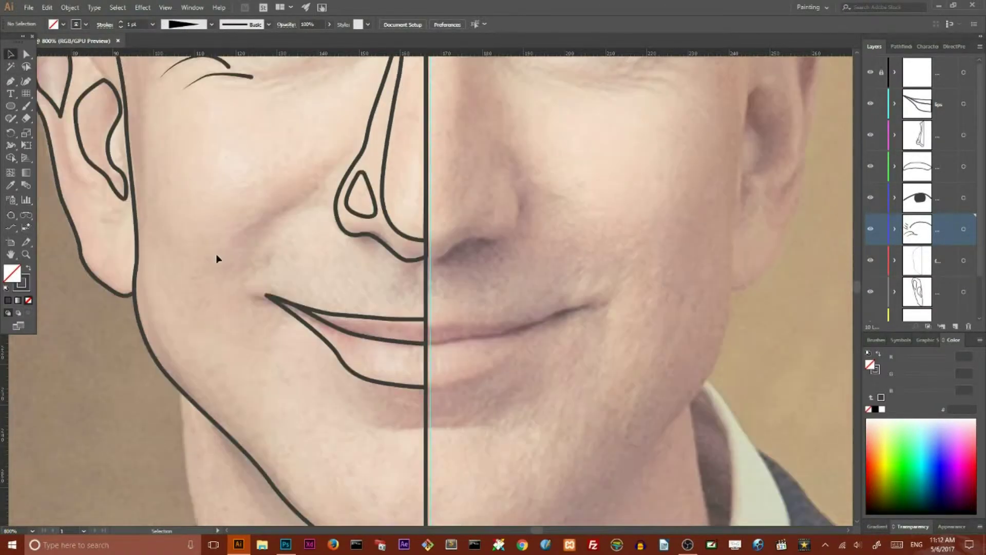
- In the lips layer, draw a smile line curving from beside the nose past the mouth corner
left_click(951, 104)
left_click(10, 81)
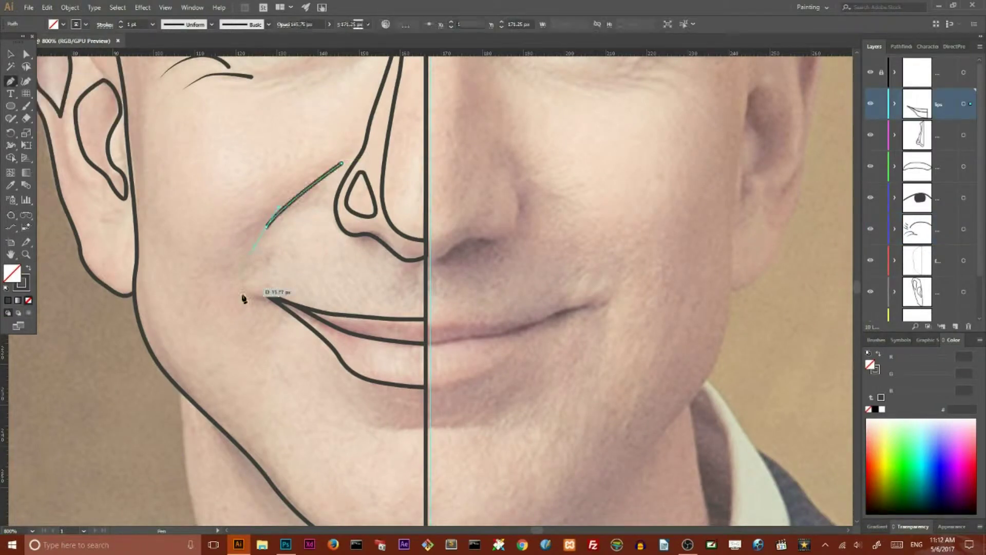
left_click_drag(247, 316, 257, 357)
left_click(286, 386)
left_click(129, 241, "ctrl")
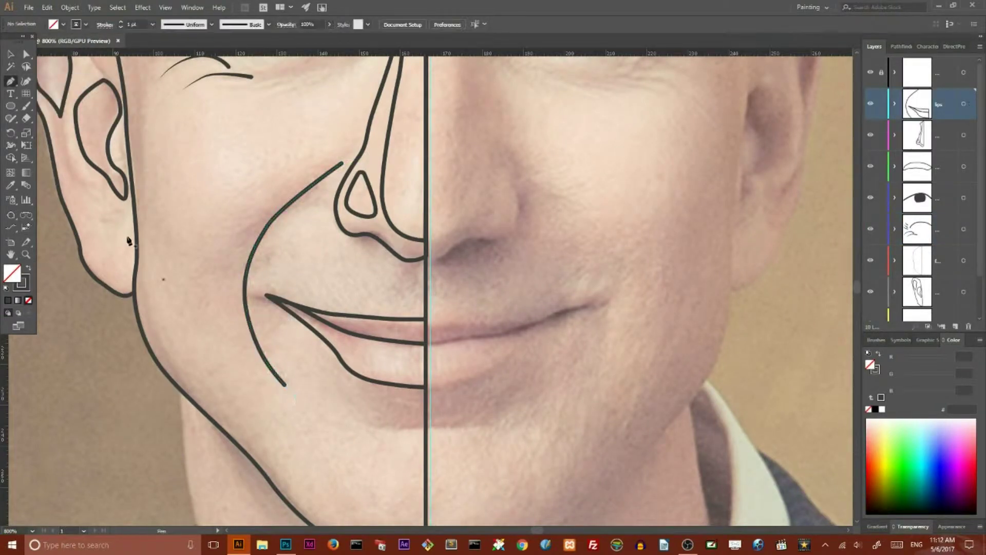
- Try nudging the lip outline's left corner, then undo it and zoom out
scroll(258, 183, "down", 3)
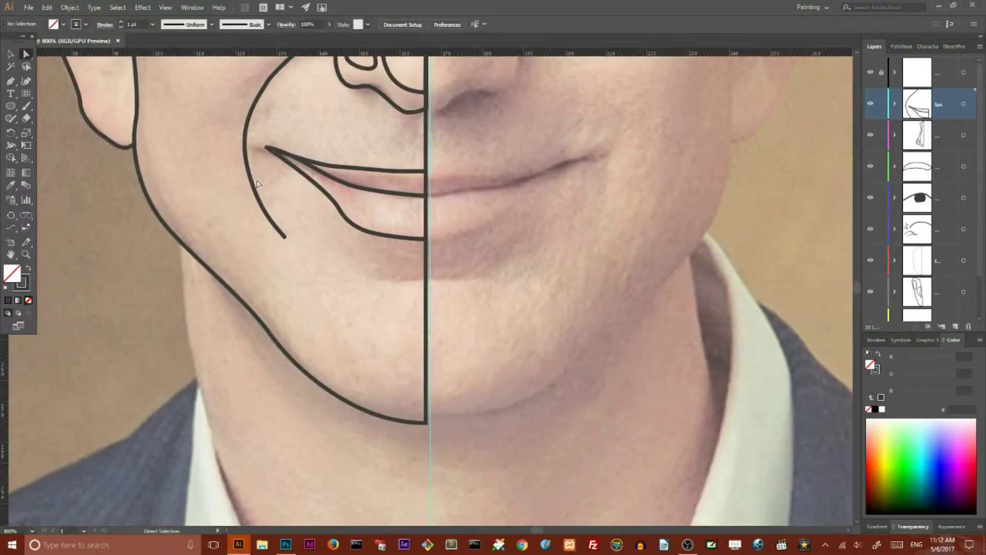
left_click(287, 173)
key("Left")
key("Down")
left_click(291, 138, "ctrl")
key("ctrl+z")
key("ctrl+z")
key("ctrl+z")
scroll(334, 190, "down", 1)
left_click(358, 251, "ctrl")
scroll(358, 250, "down", 4)
scroll(346, 345, "down", 1)
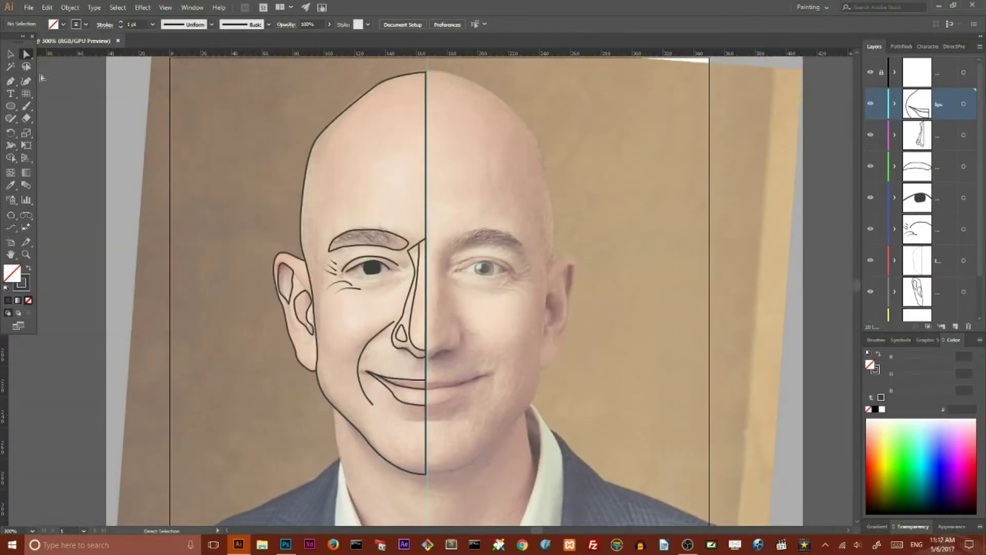
scroll(315, 222, "down", 3)
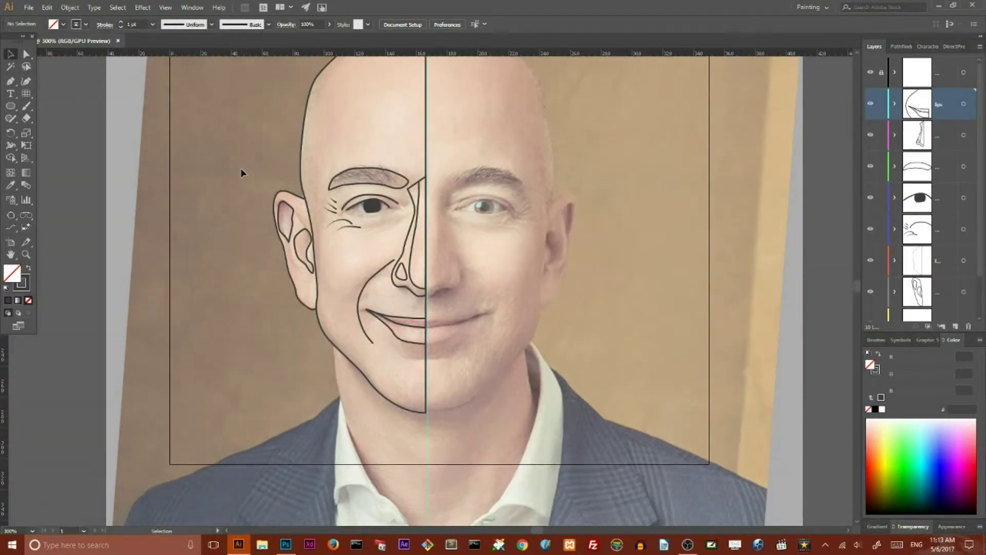
- Fill the face outline with a sampled skin colour, then pick a brighter tone in the Color Picker
left_click(301, 168)
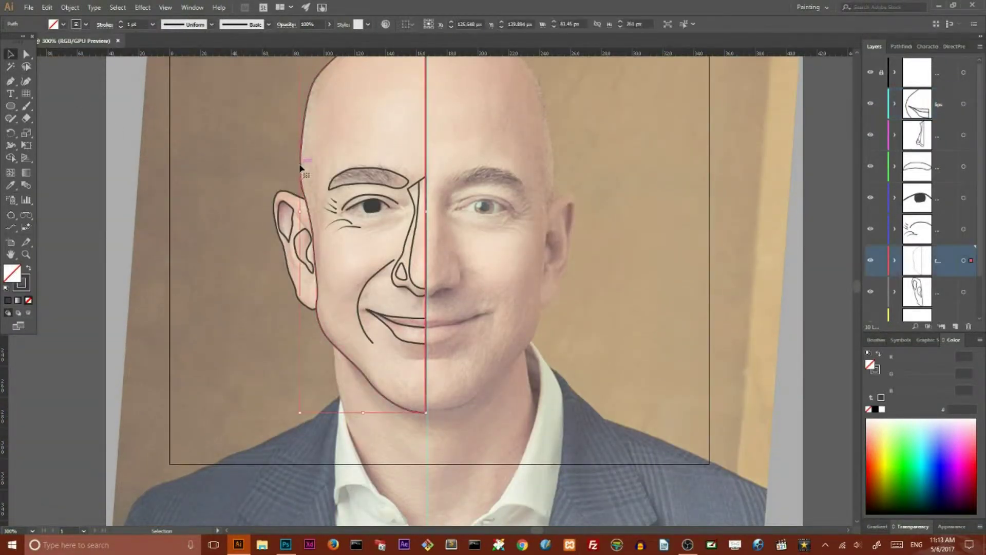
left_click(11, 186)
left_click(308, 139)
double_click(13, 272)
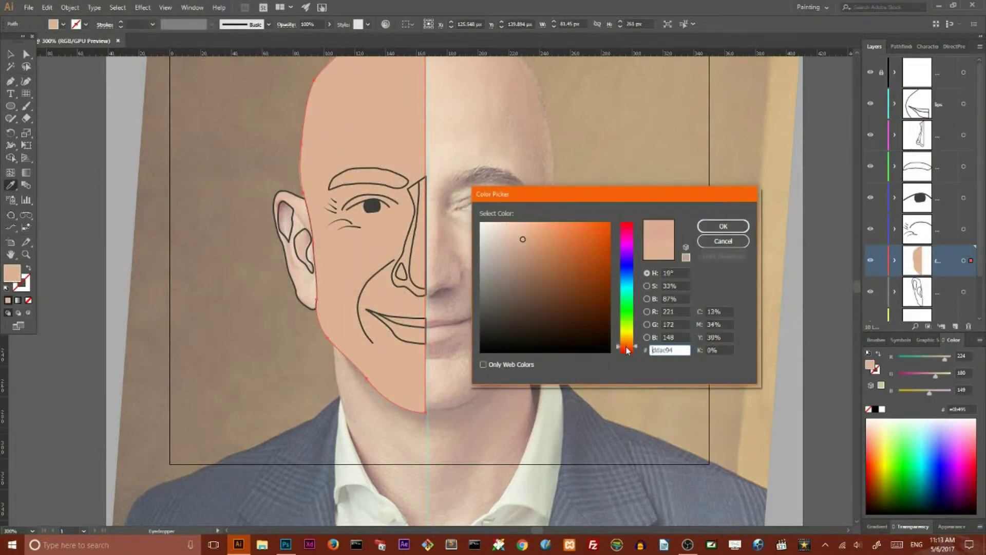
left_click(522, 225)
left_click(723, 226)
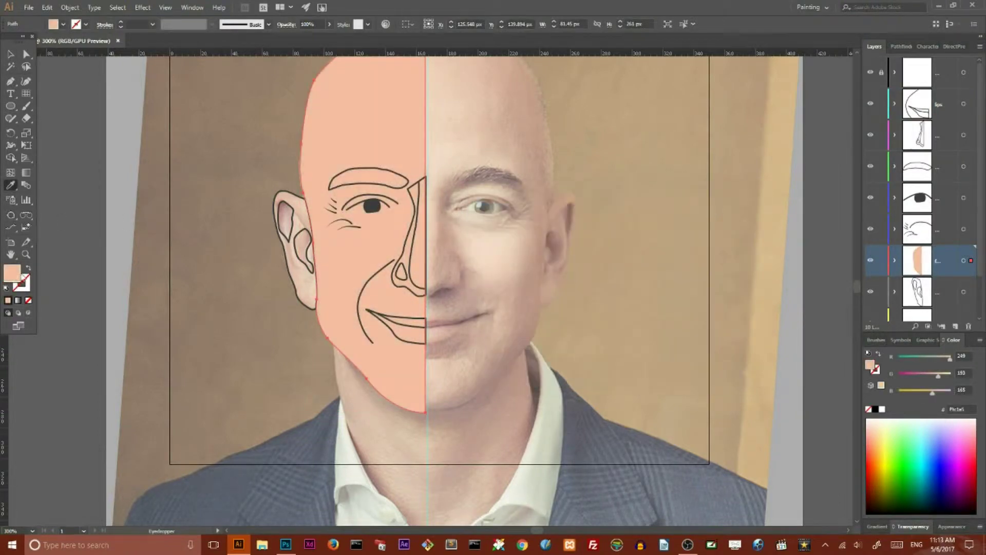
- Shift the face fill's hue slightly in the Color Picker
double_click(19, 273)
left_click_drag(634, 351, 634, 348)
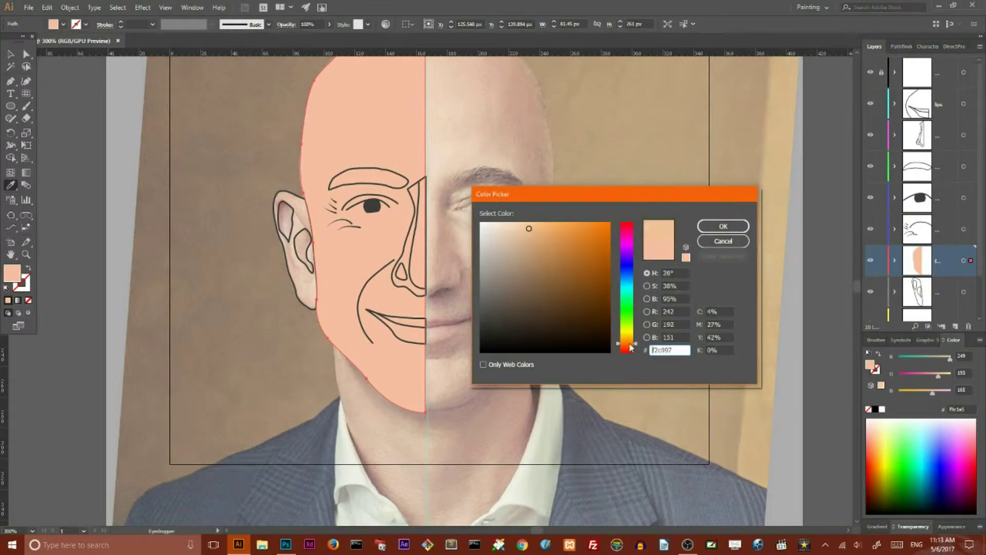
key("Return")
double_click(13, 276)
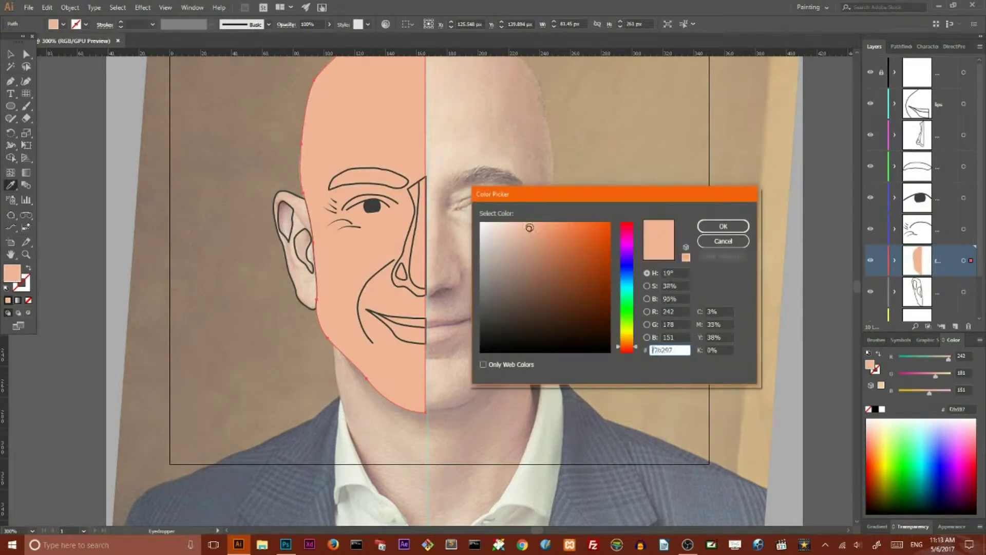
key("Return")
- Use Recolor Artwork to deepen the face fill to a warmer salmon-orange tone
left_click(386, 24)
left_click_drag(769, 179, 771, 192)
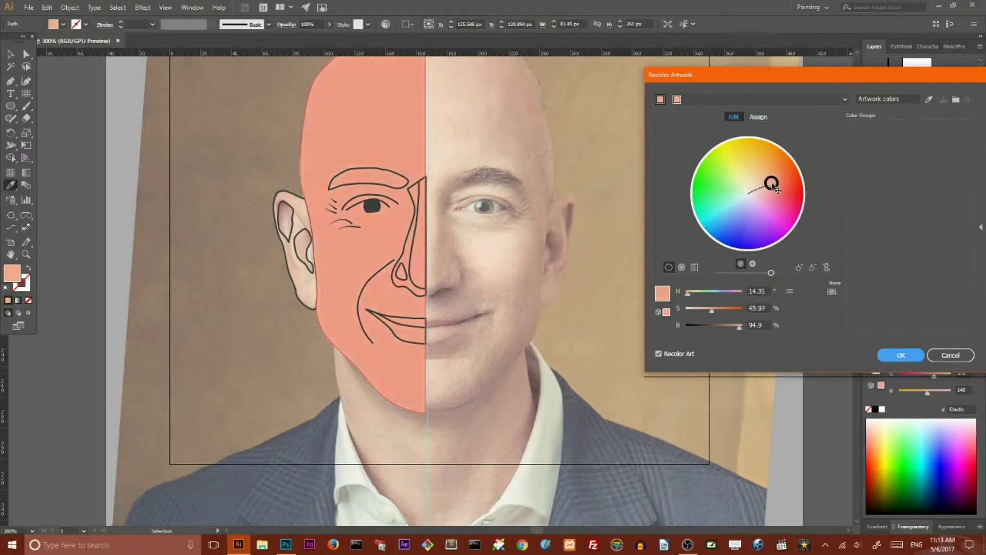
key("Return")
key("v")
left_click(211, 201)
- Give the nose the face's skin fill, darkened slightly in the Color Picker
left_click(427, 259)
key("i")
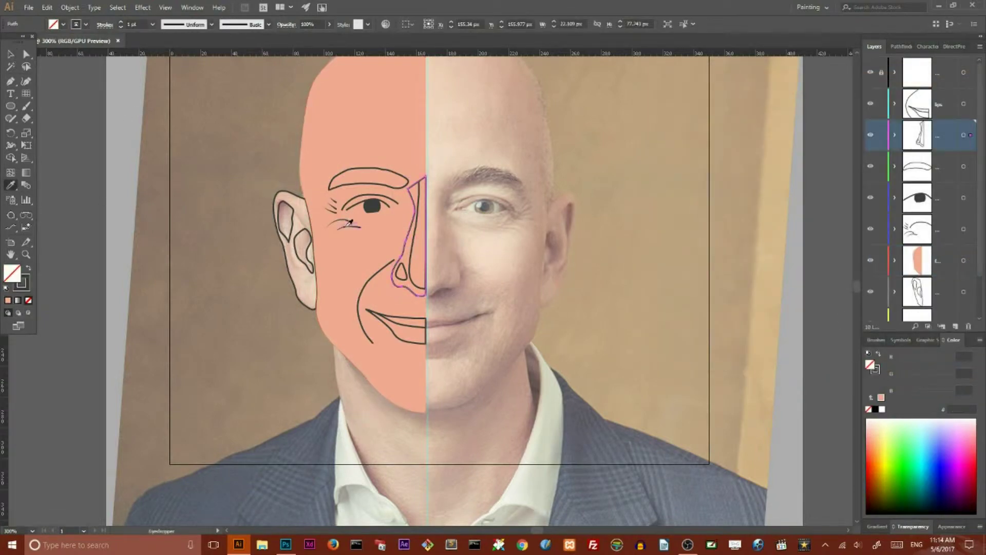
left_click(329, 128)
double_click(10, 276)
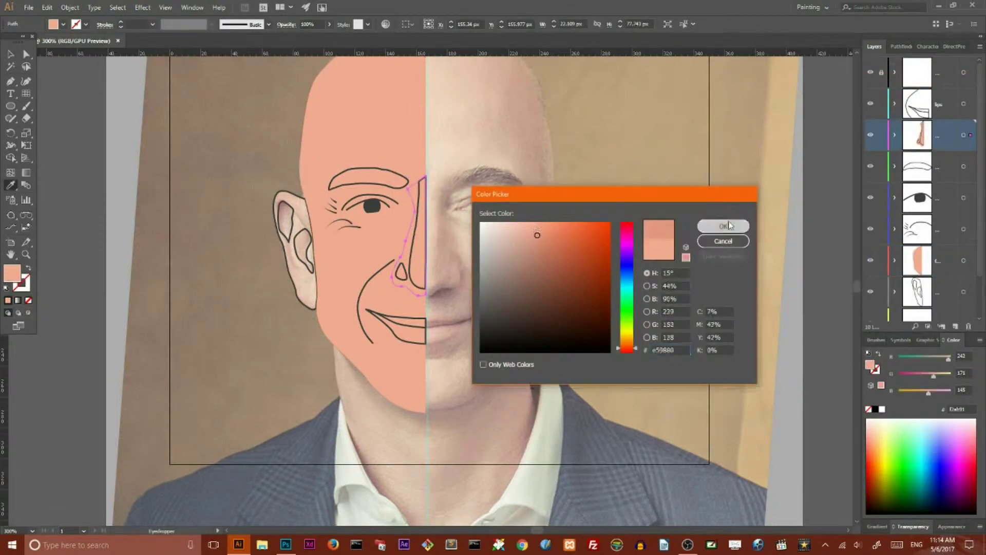
left_click(717, 226)
- Fill the nostril shape with a sampled skin tone
key("v")
key("i")
left_click(452, 242)
key("v")
left_click(402, 272)
left_click(17, 185)
key("v")
left_click(136, 155)
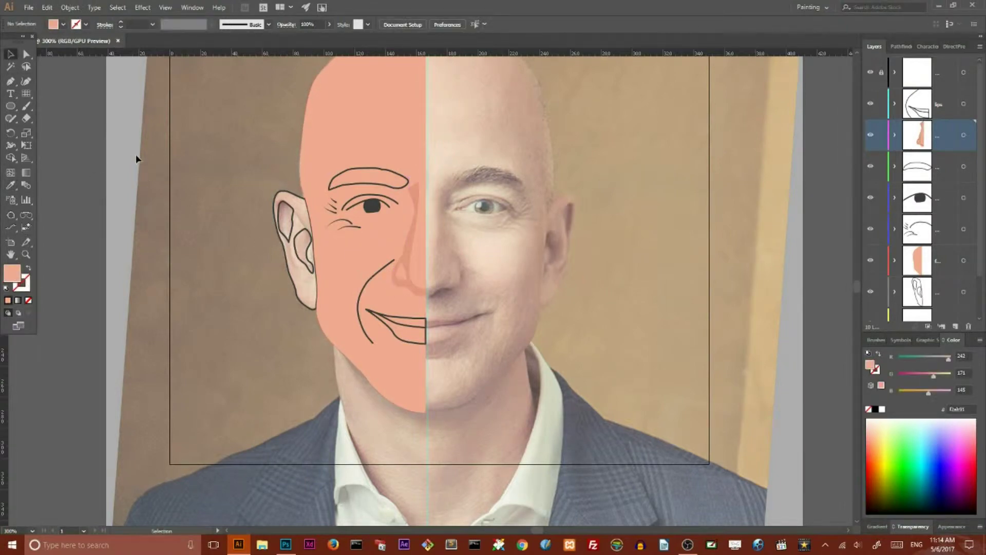
- Zoom in and move the nose's top anchor beside the brow
key("ctrl+plus")
key("ctrl+plus")
key("ctrl+plus")
scroll(136, 165, "up", 5)
key("a")
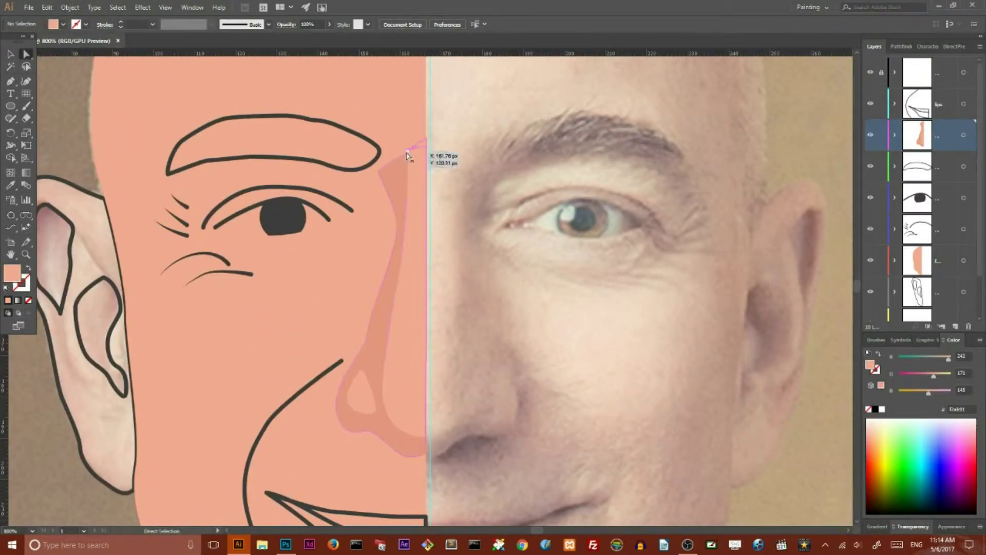
left_click(404, 162)
mouse_move(407, 195)
left_mouse_down()
mouse_move(405, 206)
mouse_move(392, 158)
left_mouse_up()
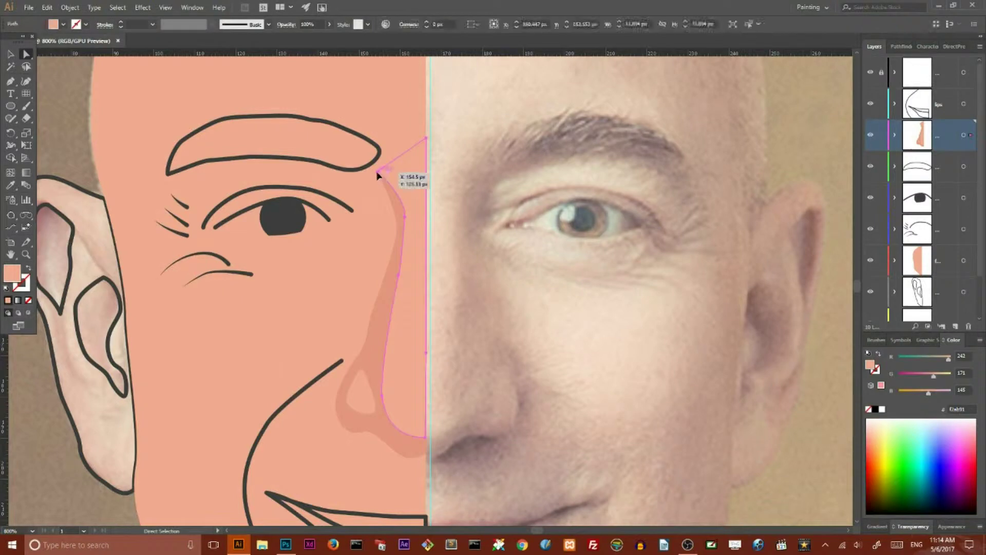
- Copy the nose shape and Paste in Back to make a duplicate behind it
left_click(396, 157)
scroll(488, 126, "down", 2)
scroll(488, 127, "down", 2)
left_click(429, 317)
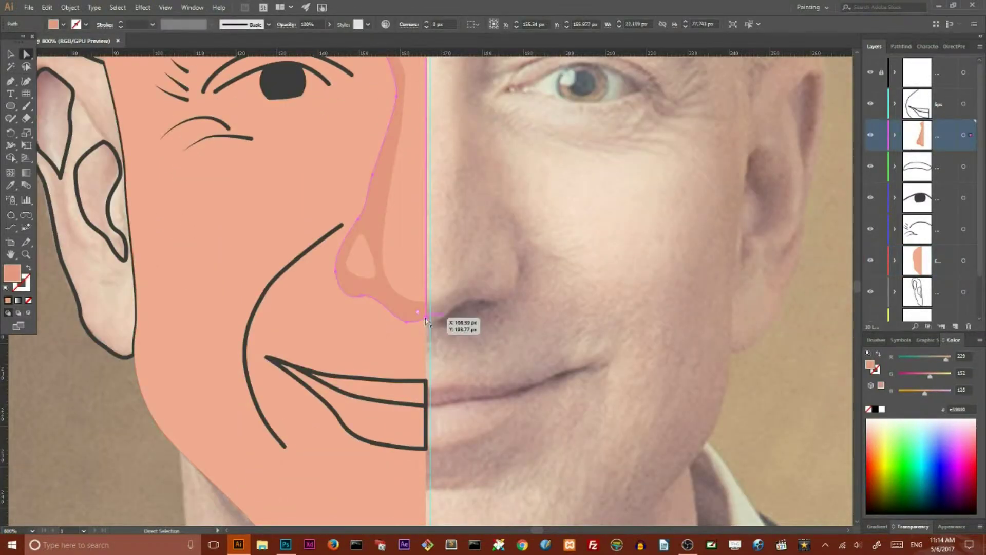
left_click(351, 301)
key("a")
left_click(46, 7)
left_click(63, 57)
key("v")
left_click(47, 7)
left_click(67, 91)
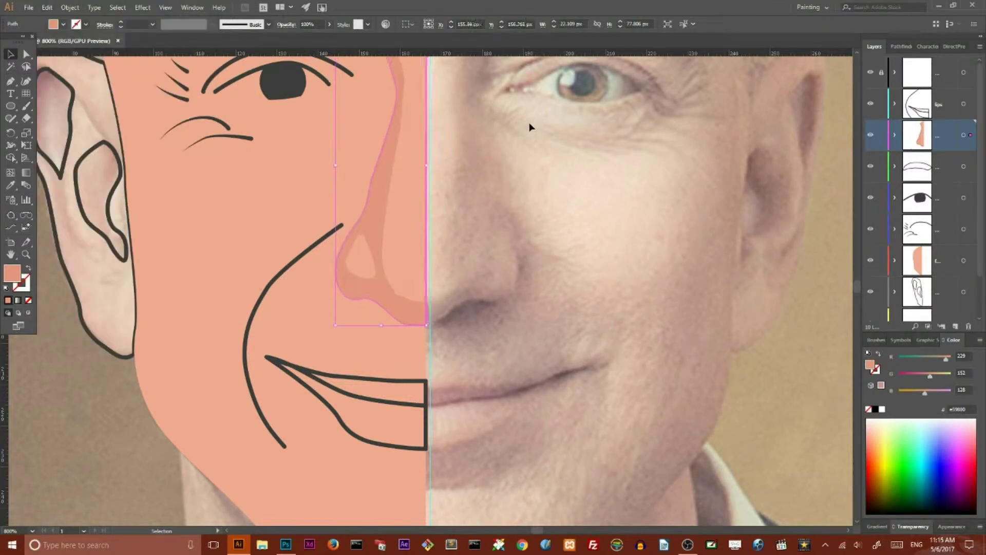
- Recolour the nose copy with a darker shadow shade
key("i")
double_click(12, 272)
left_click(535, 235)
key("Return")
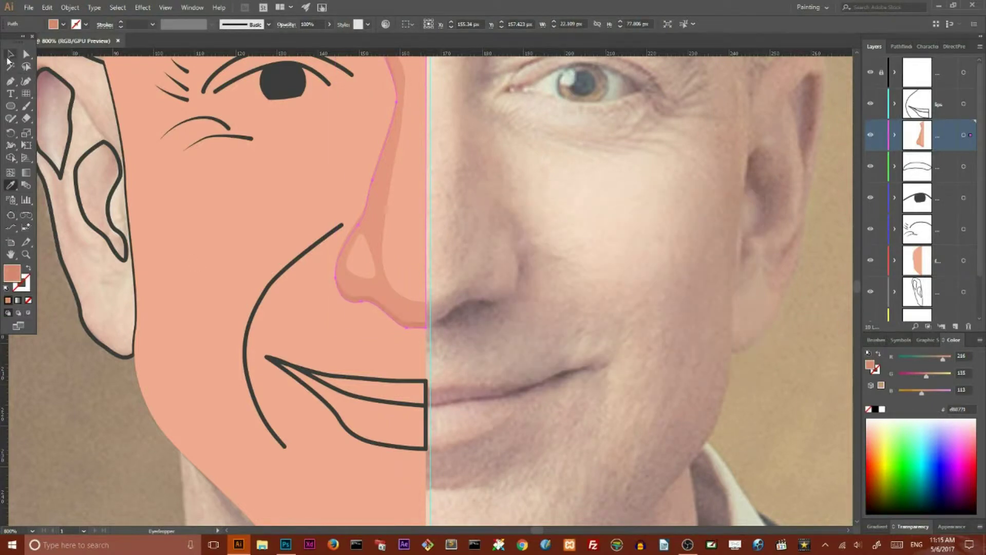
- Select the nose's top anchor with Direct Selection to refine the outline
left_click(9, 54)
scroll(575, 263, "down", 3)
scroll(332, 271, "up", 3)
left_click(334, 226)
left_click(26, 53)
left_click(379, 190)
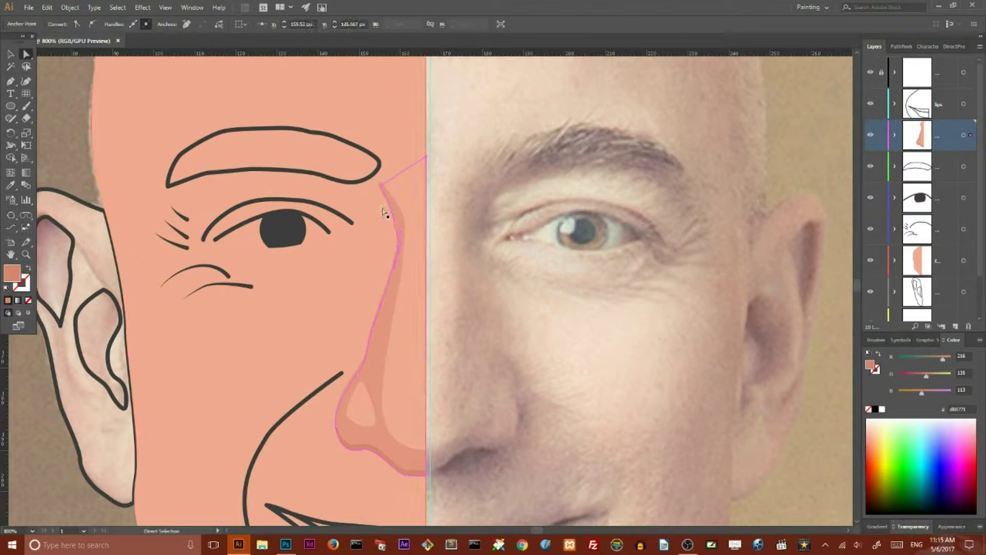
left_click(506, 189)
scroll(504, 186, "down", 3)
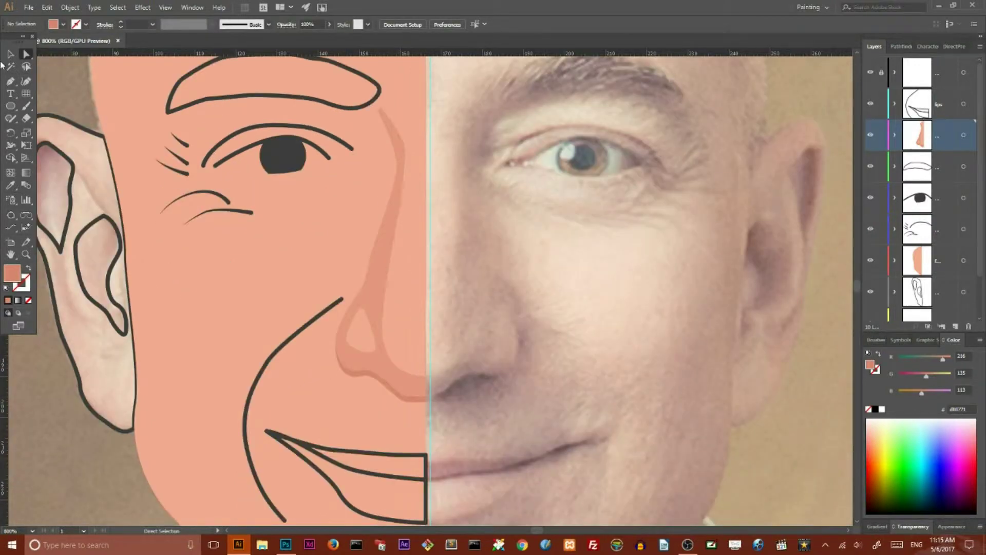
- Swap the face's fill and stroke with Shift+X, then lock the face layer
left_click(140, 448)
key("shift+x")
key("ctrl+minus")
key("ctrl+minus")
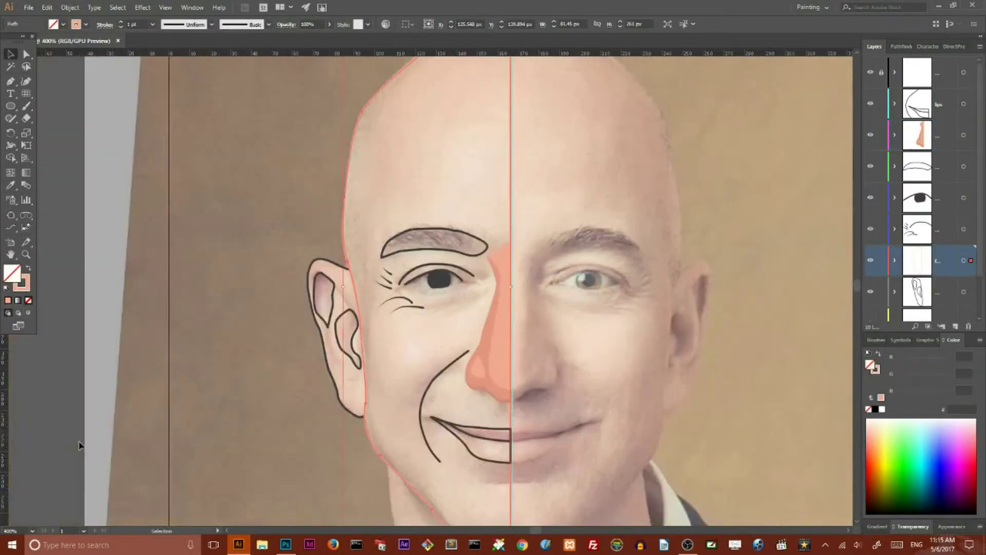
left_click(882, 291)
- Start a Pen path at the scalp, curving down toward the eye
left_click(10, 81)
scroll(402, 160, "up", 4)
left_click(458, 91)
left_click_drag(377, 218, 375, 224)
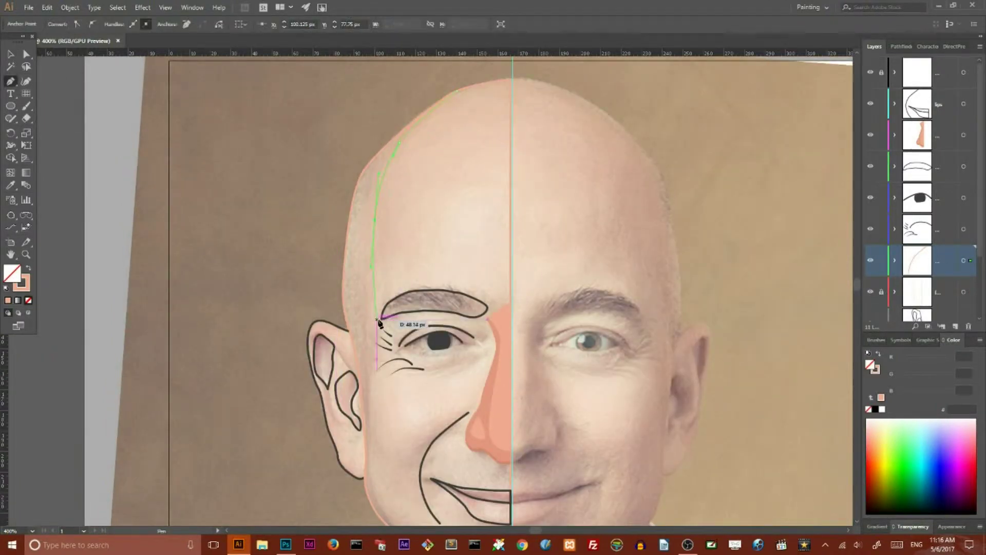
scroll(380, 323, "up", 4)
key("ctrl+plus")
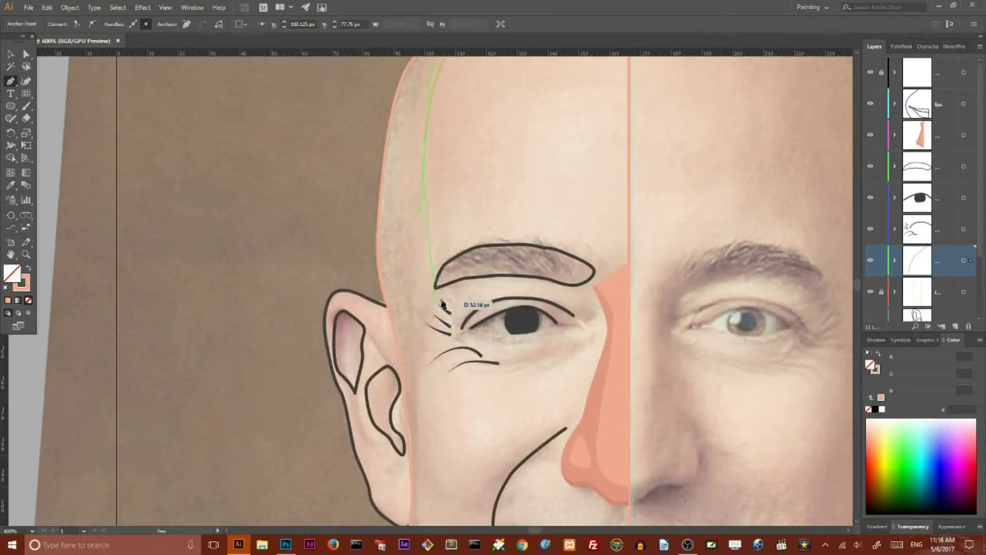
- Place anchors below the eye, down the cheek, beside the nose and head, and close the shape
left_click(421, 367)
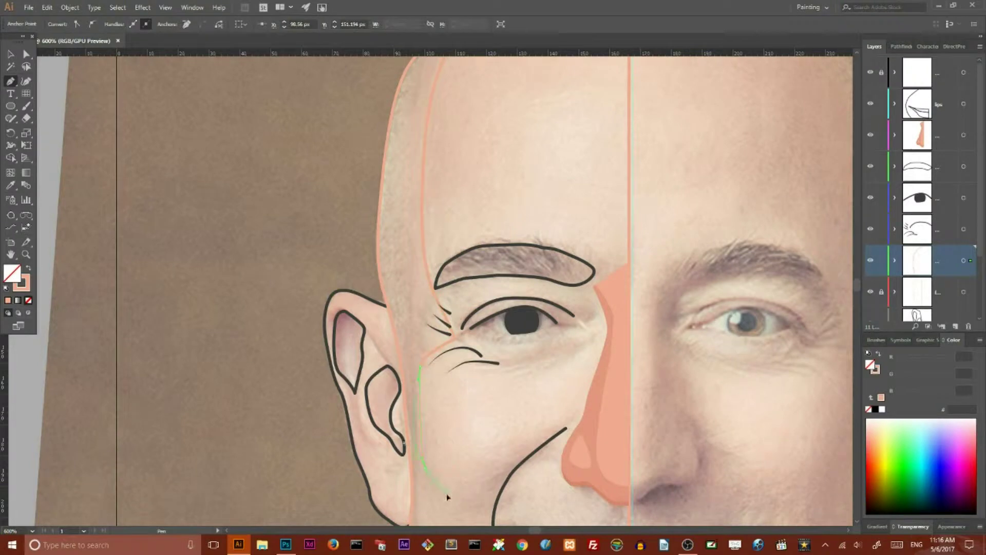
left_click_drag(476, 498, 483, 496)
scroll(529, 447, "down", 2)
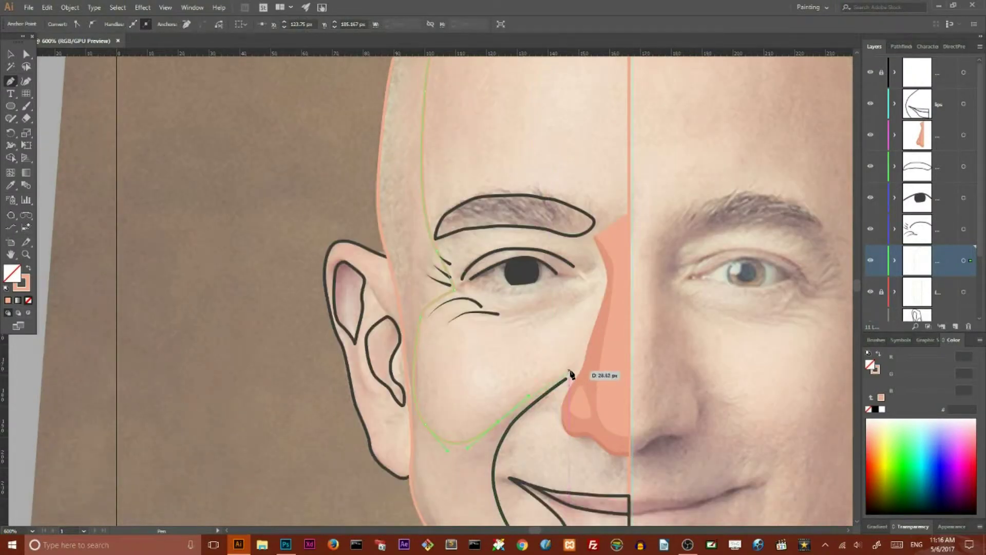
left_click(575, 376)
scroll(565, 380, "down", 4)
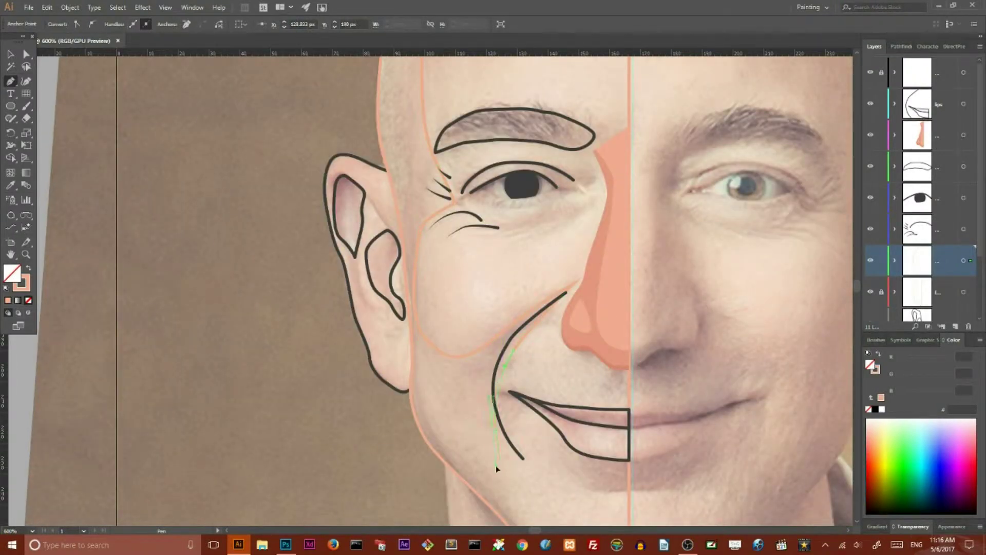
scroll(515, 472, "down", 2)
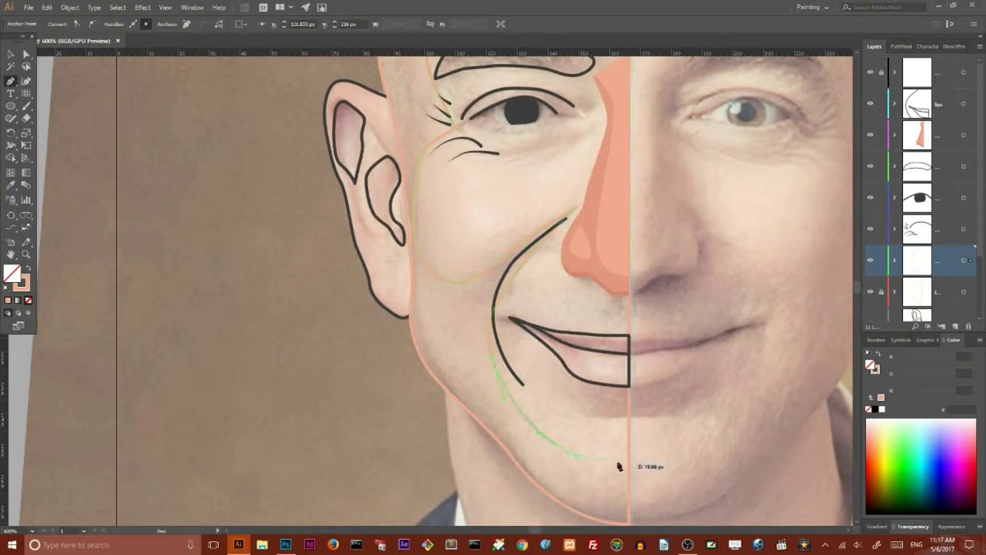
scroll(630, 469, "down", 2)
left_click(242, 273)
scroll(260, 88, "up", 6)
left_click(302, 97)
scroll(308, 103, "up", 3)
left_click(370, 105)
- Reshape the smile-line curve and pull the lower jaw outline toward the chin
left_click(549, 69)
scroll(230, 87, "down", 7)
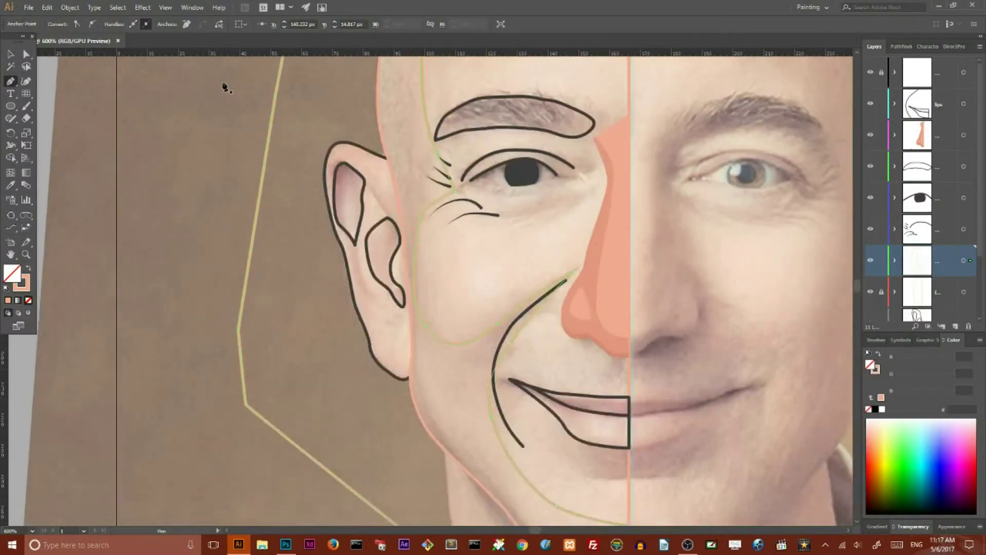
scroll(206, 85, "down", 2)
left_click(26, 54)
left_click_drag(494, 349, 491, 342)
left_click_drag(512, 259, 509, 260)
left_click_drag(497, 333, 498, 334)
left_click_drag(559, 430, 637, 447)
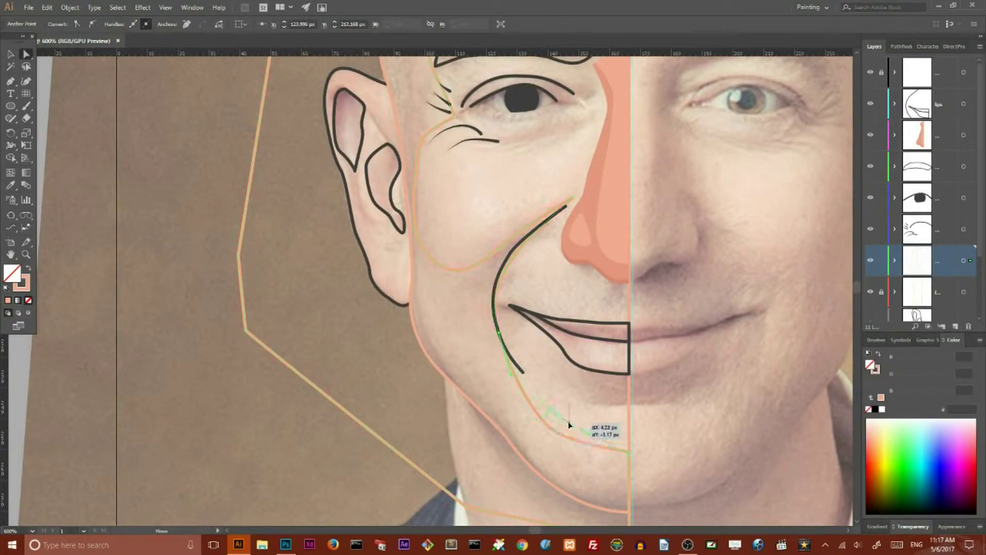
left_click(670, 414)
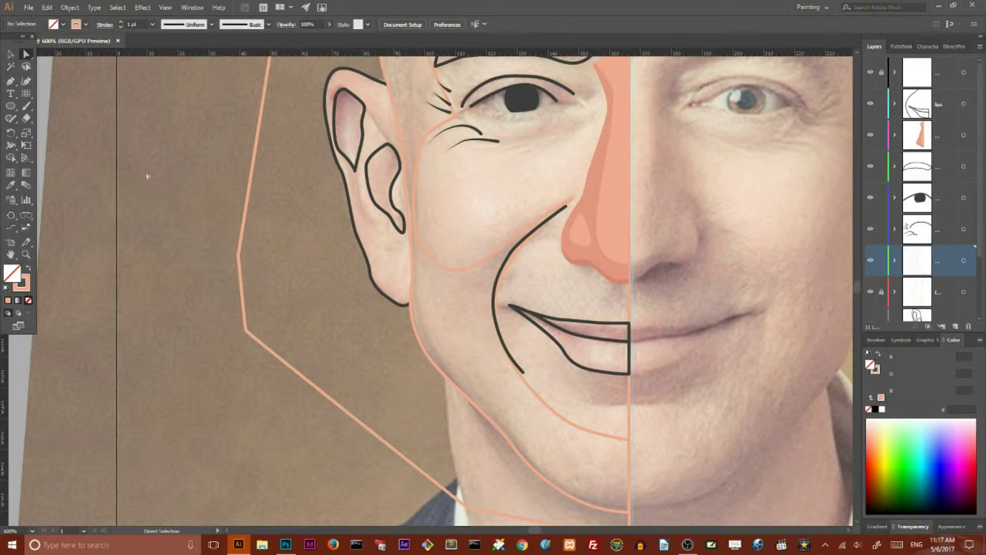
- Select the head outline and view the Pathfinder shape-combining options
left_click(572, 202)
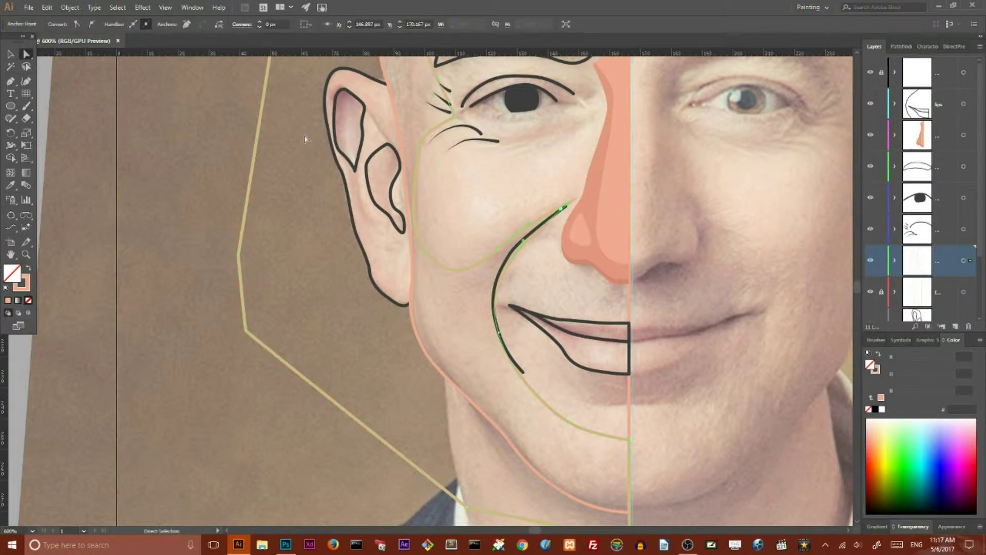
key("v")
left_click(223, 238)
scroll(390, 209, "up", 3)
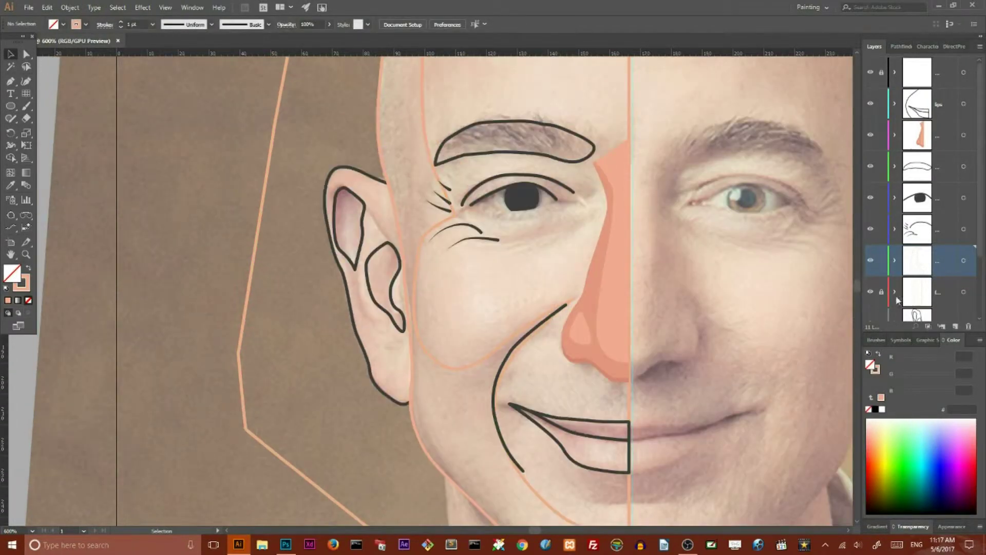
scroll(647, 336, "down", 4)
scroll(642, 386, "up", 5)
scroll(565, 334, "up", 8)
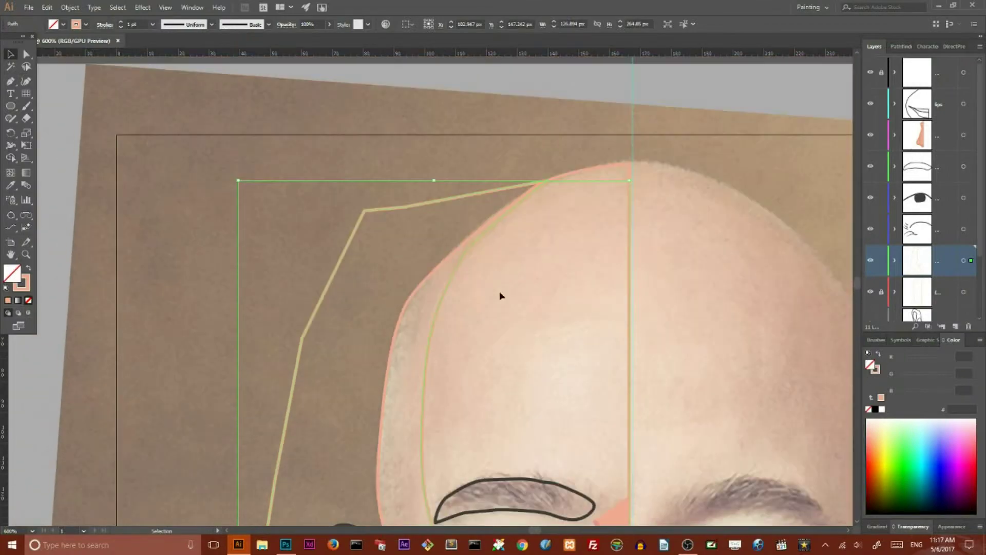
left_click(407, 303)
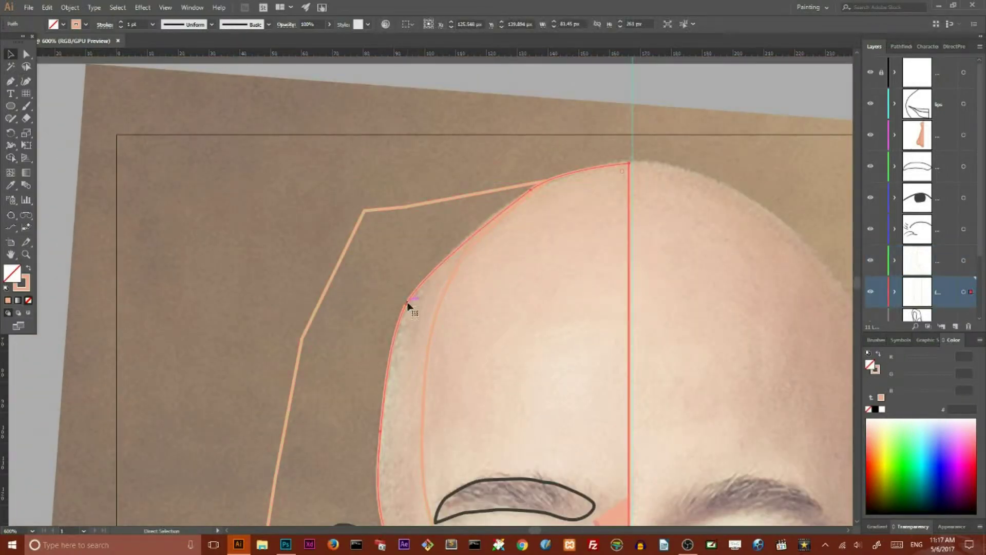
scroll(476, 158, "down", 4)
left_click(900, 46)
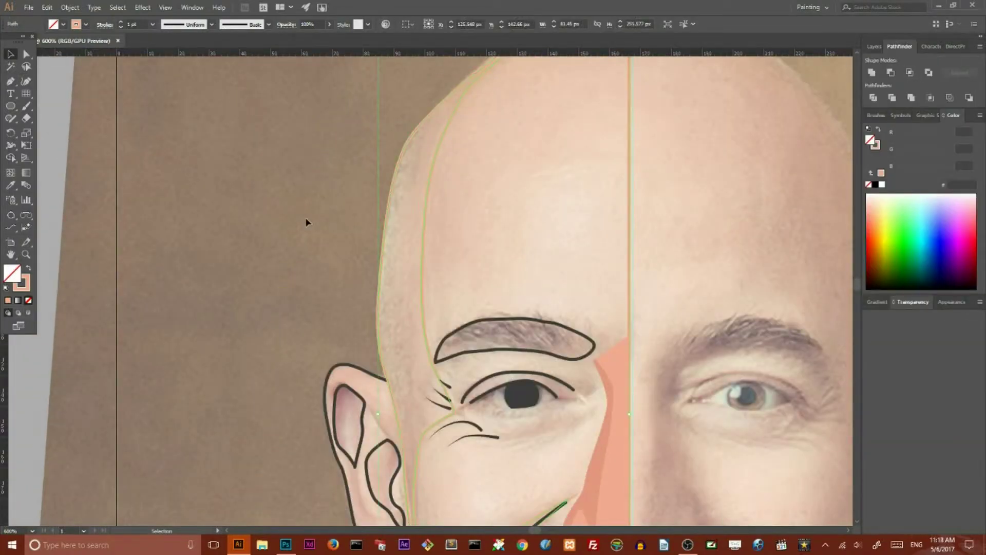
scroll(288, 195, "down", 6)
scroll(262, 195, "up", 4)
left_click(270, 225)
- Fill the head salmon by swapping fill and stroke; eyedrop the skin tone onto the cheek shadow
scroll(360, 205, "up", 4)
left_click(596, 167)
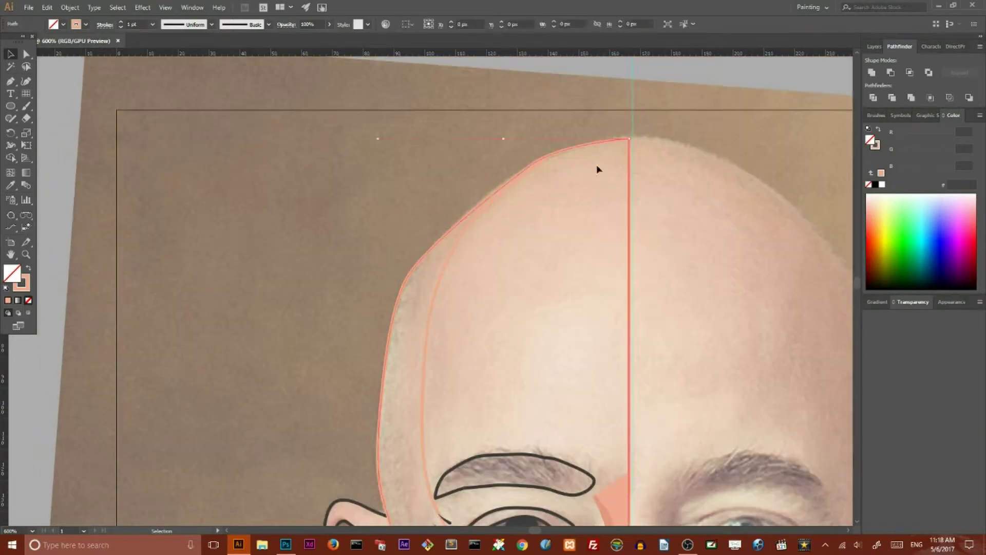
scroll(597, 167, "down", 5)
key("shift+x")
key("i")
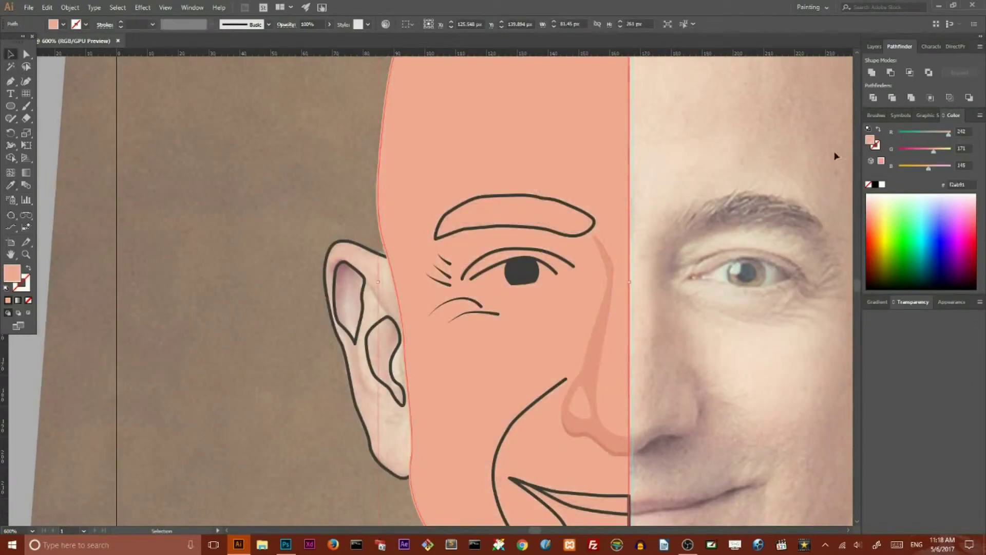
left_click(874, 47)
left_click(964, 261)
left_click(561, 353)
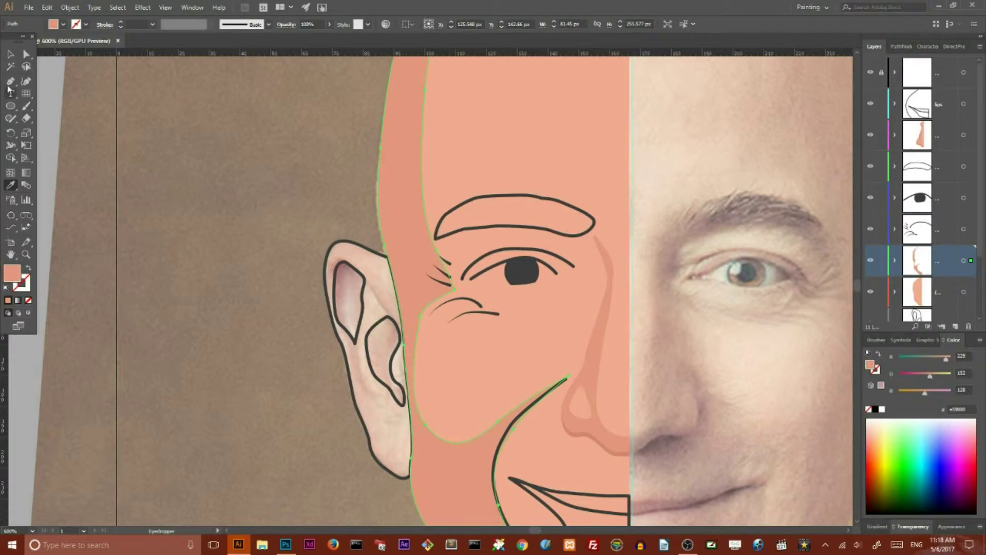
- Move the cheek shadow's anchor into place just below the eye
key("v")
left_click(117, 171)
key("ctrl+minus")
key("a")
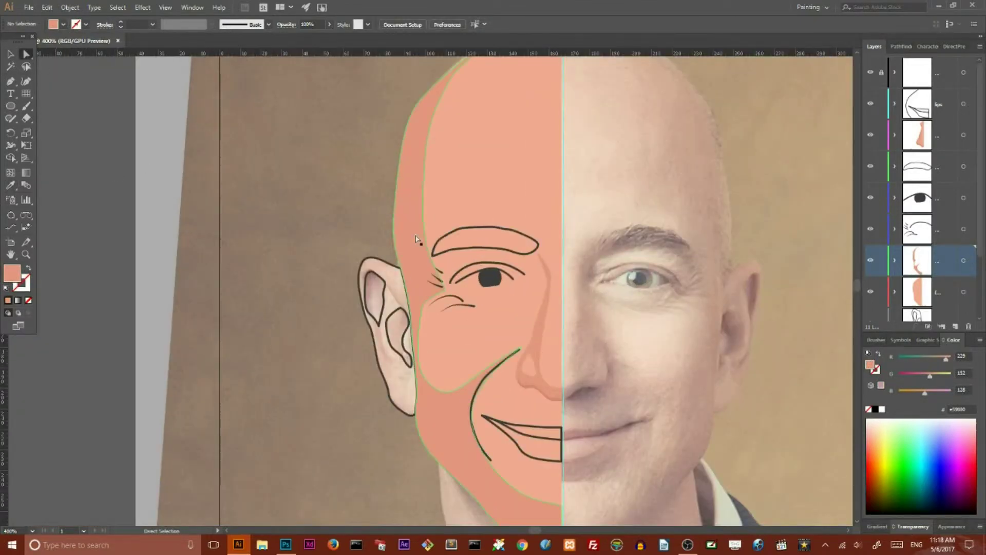
left_click_drag(419, 265, 442, 287)
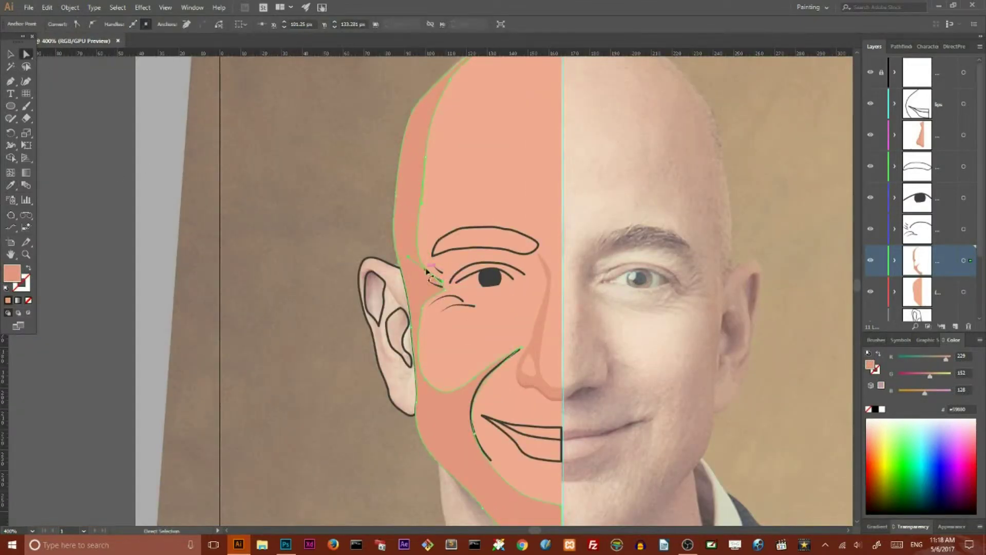
left_click(355, 305)
left_click_drag(443, 287, 425, 310)
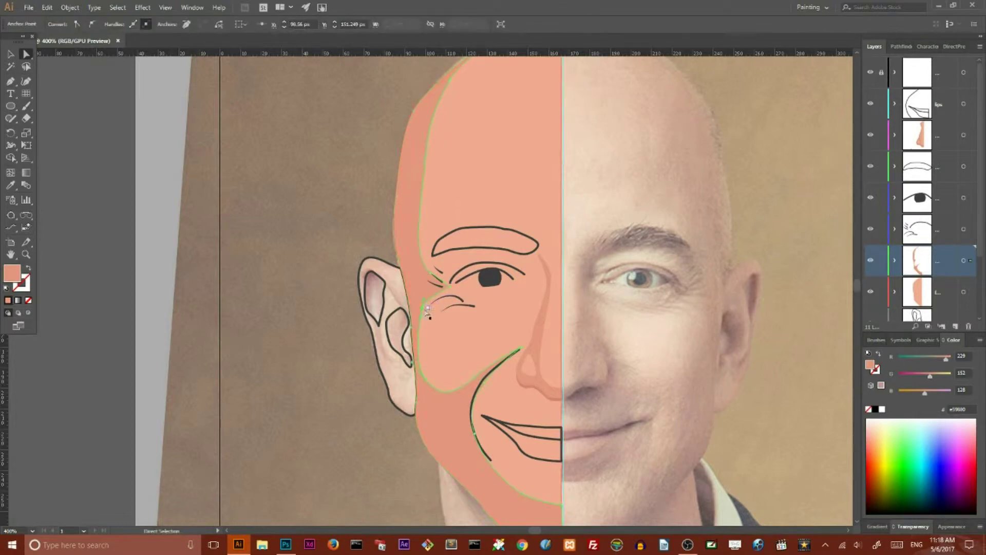
left_click(295, 271)
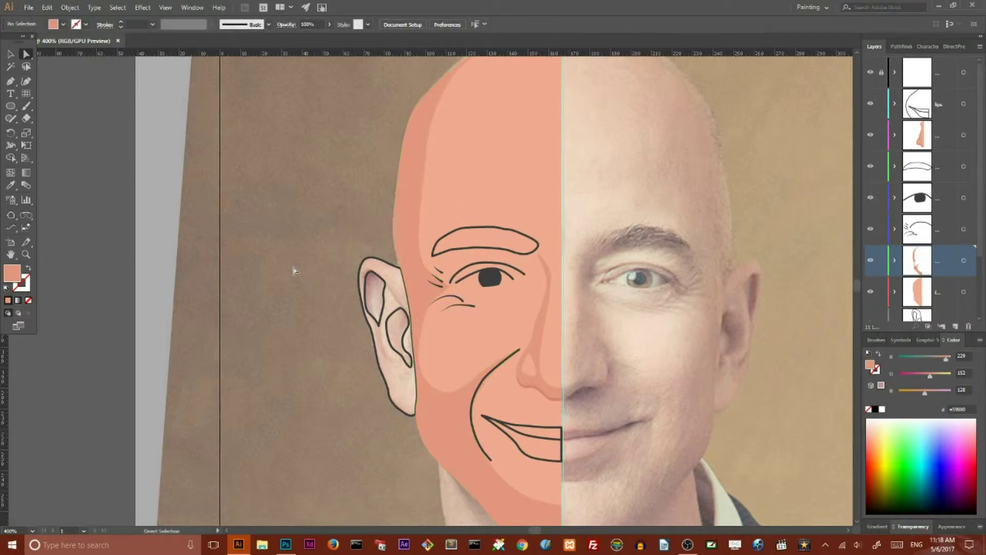
- Give the cheek shadow a gradient fill with skin tones sampled into its stops
scroll(296, 271, "down", 3)
left_click(419, 308)
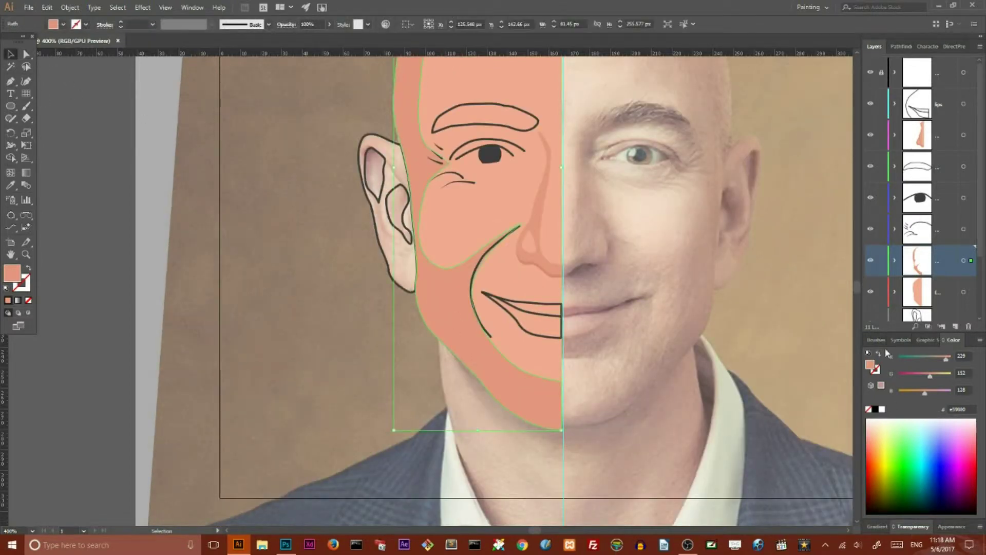
key("period")
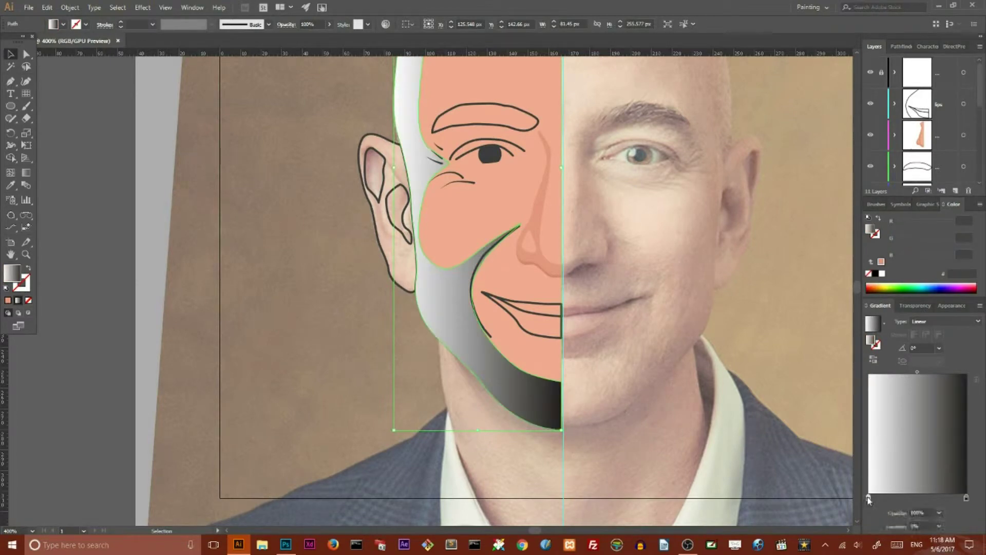
left_click(868, 499)
key("i")
left_click(406, 233, "shift")
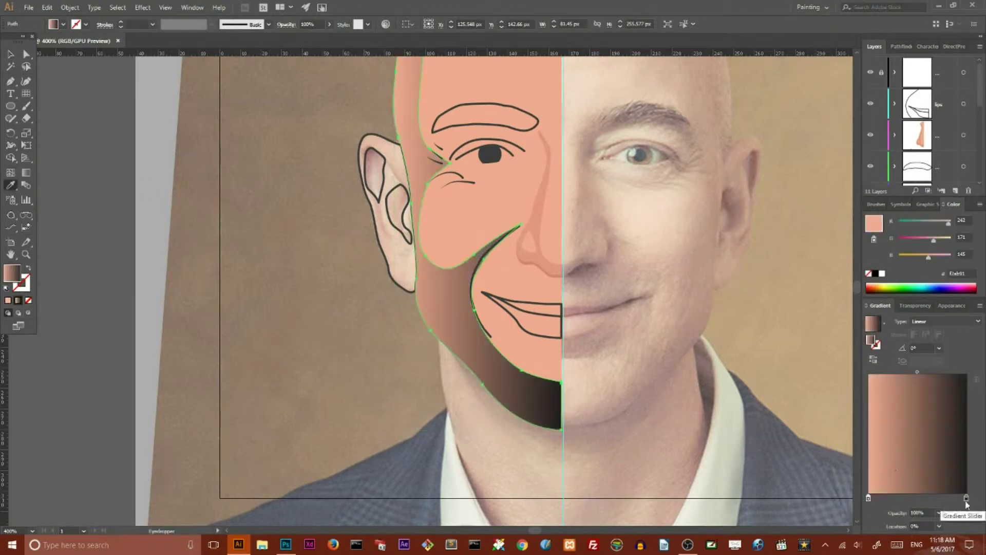
left_click(406, 234)
scroll(229, 266, "up", 3)
- Set the cheek gradient's direction with the Gradient tool, then select the eye lines
key("g")
left_click_drag(415, 316, 454, 304)
key("v")
left_click(167, 200)
scroll(182, 212, "down", 2)
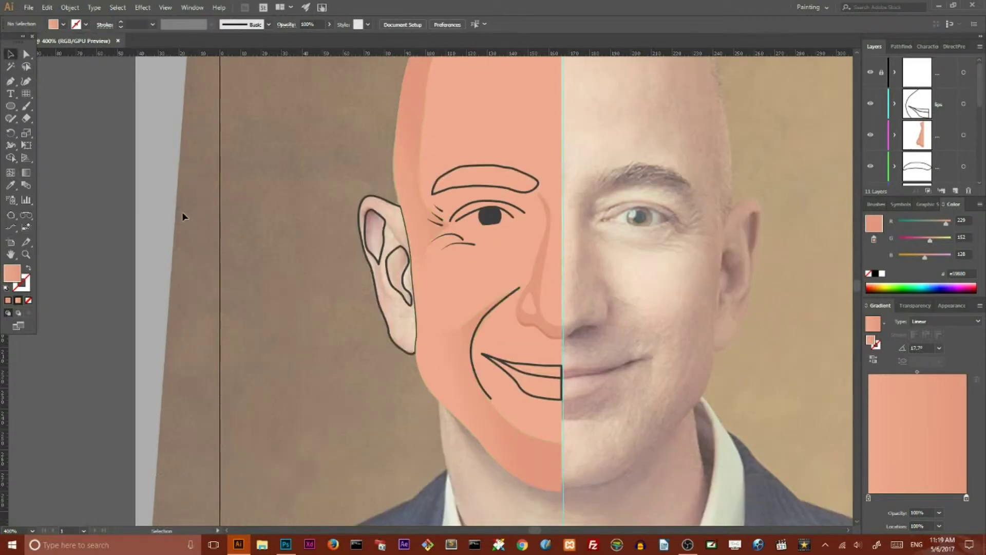
scroll(180, 212, "down", 2)
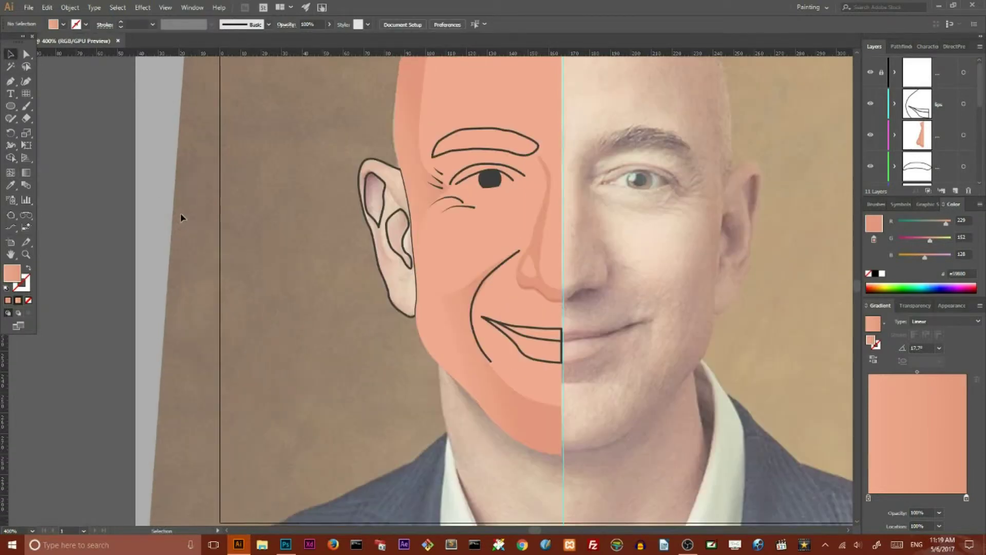
left_click(513, 171)
left_click(439, 190, "shift")
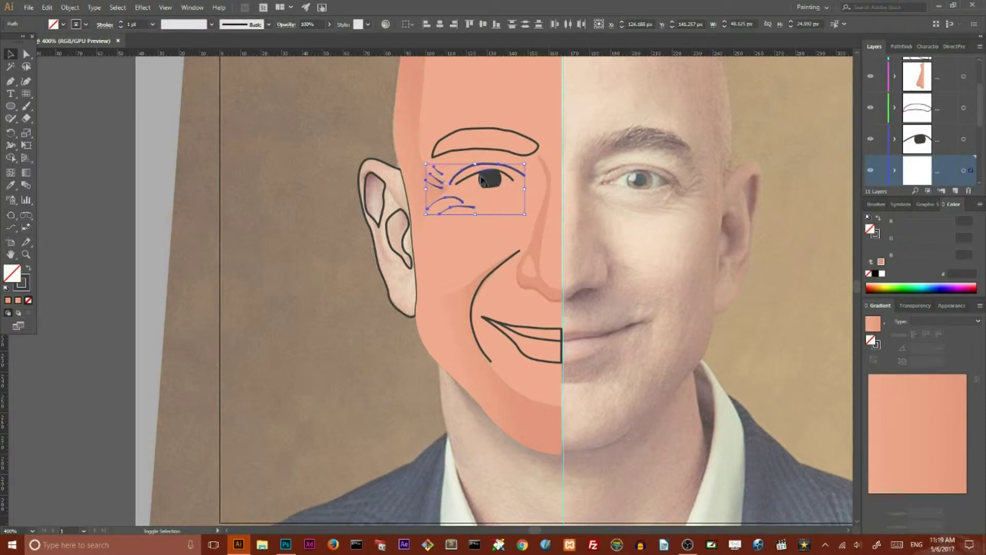
- Recolour the eye crease lines and the smile line to #d88771
left_click(531, 290)
double_click(13, 278)
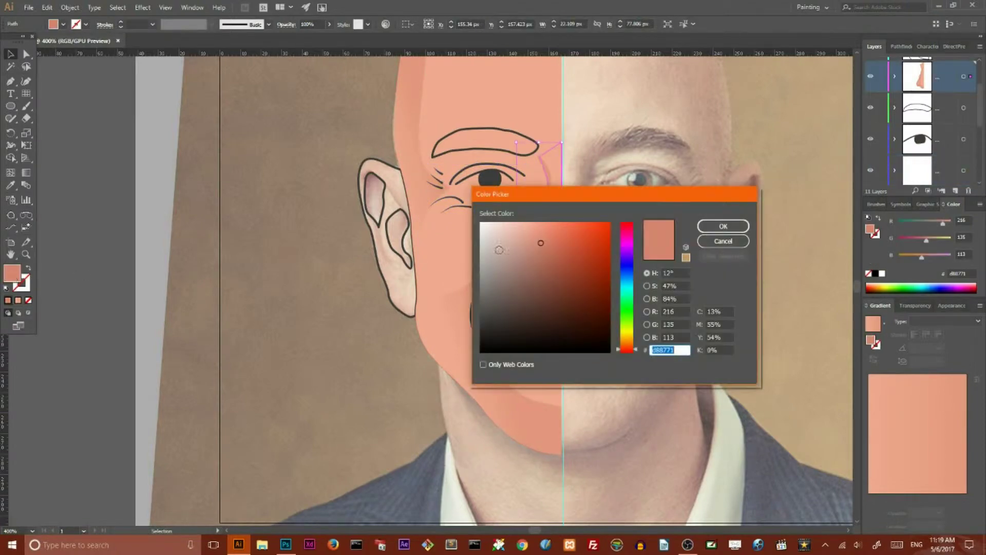
left_click(724, 241)
left_click(439, 183)
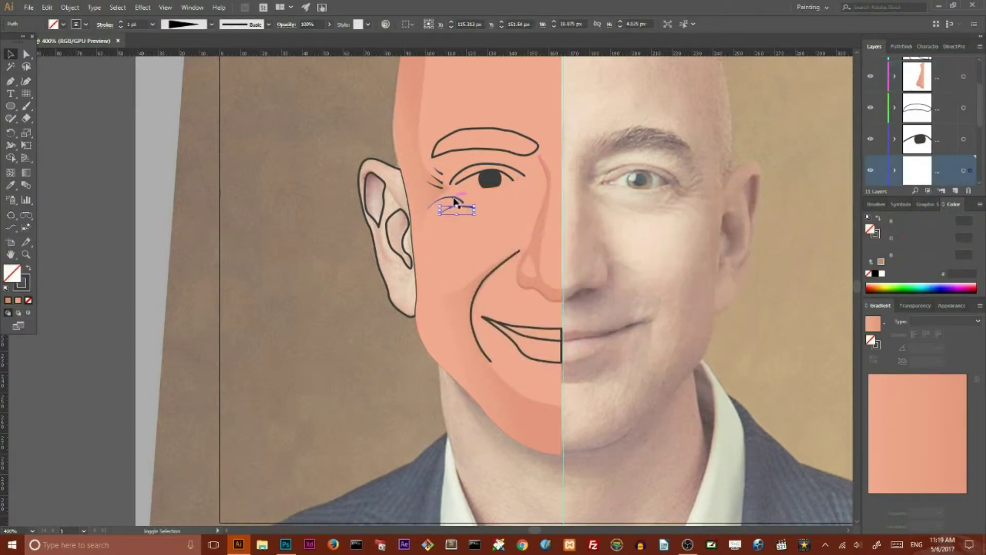
left_click(498, 264, "shift")
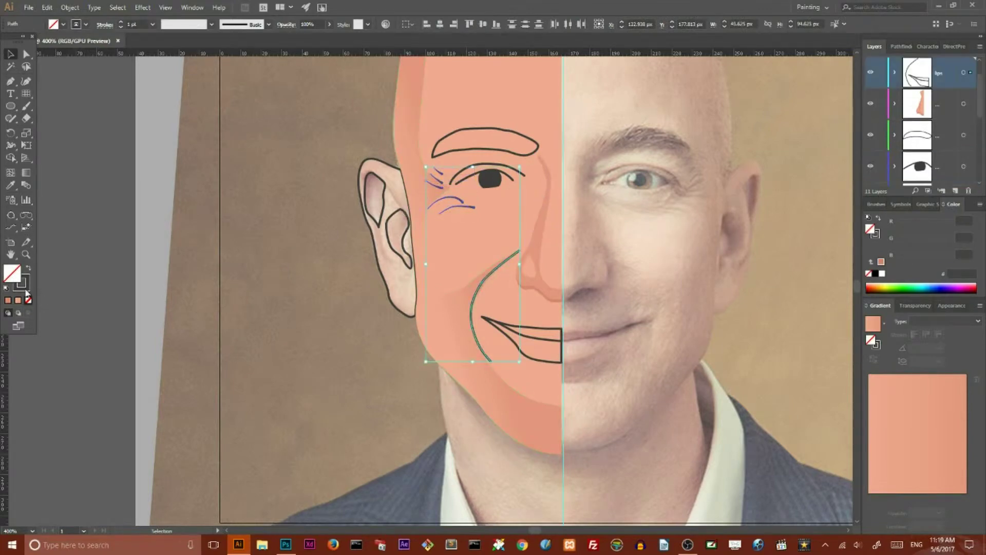
double_click(21, 282)
type("d88771")
left_click(719, 231)
left_click(263, 215)
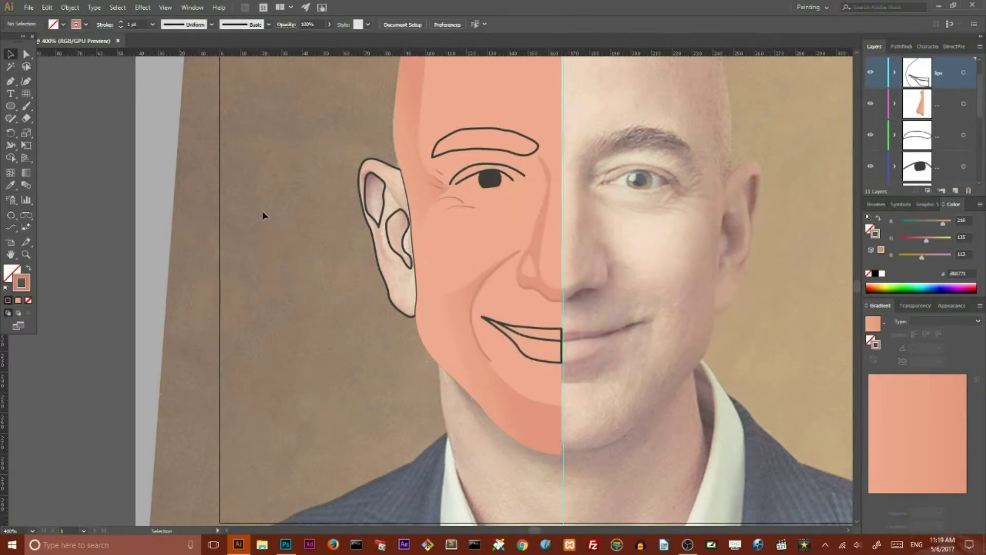
- Give the upper eyelid line the same crease colour with the Eyedropper
left_click(466, 171)
key("i")
left_click(491, 275)
left_click(10, 54)
key("ctrl+shift+a")
- Widen the cheek crease's middle and taper its ends with the Width tool
scroll(634, 422, "down", 3)
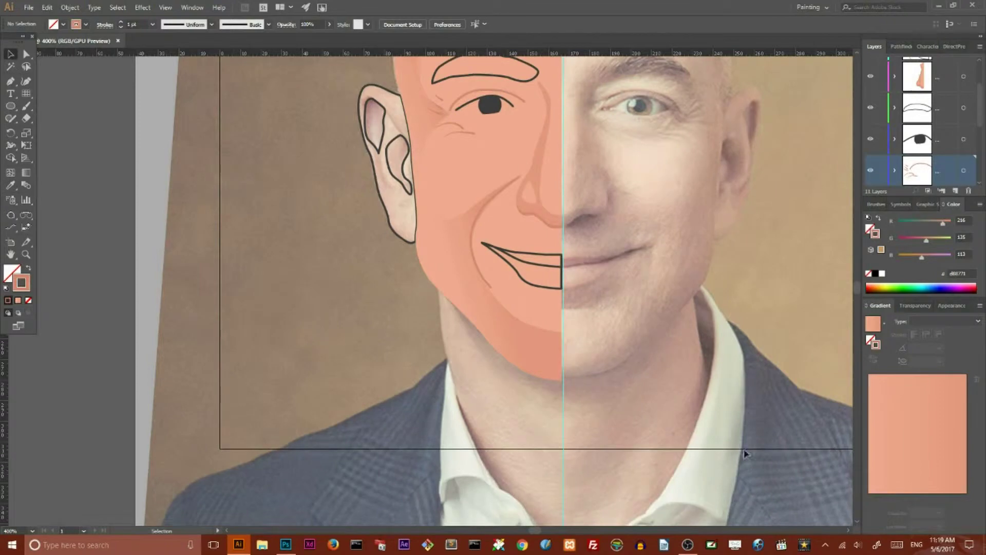
key("ctrl+equal")
key("ctrl+equal")
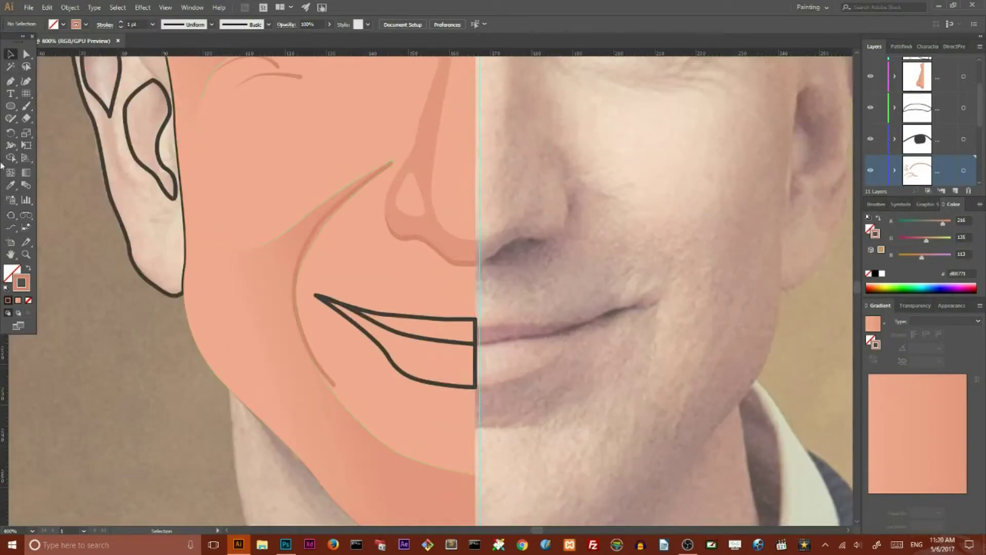
key("a")
left_click(326, 221)
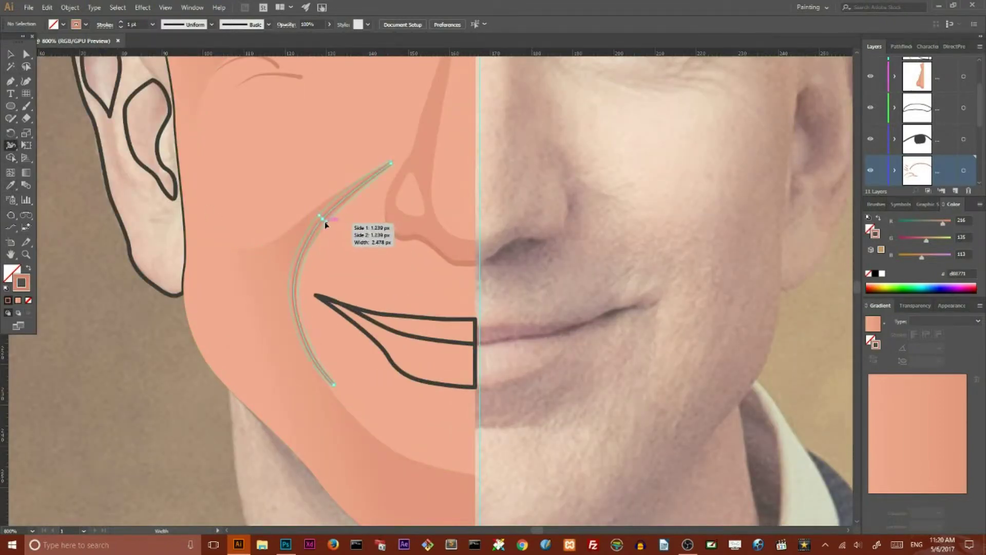
left_click(343, 392)
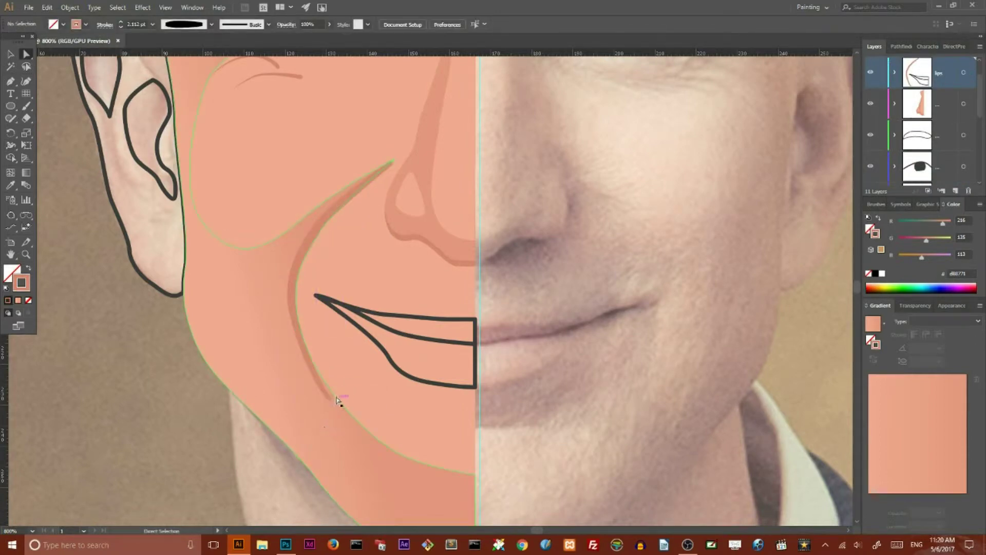
left_click(185, 401)
left_click(11, 54)
left_click(312, 242)
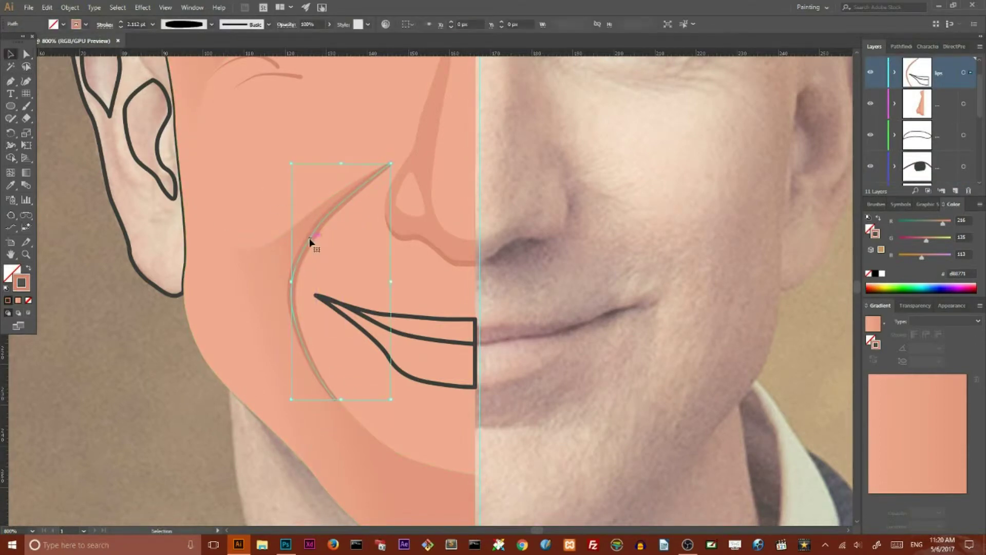
scroll(154, 426, "up", 2)
left_click(460, 361)
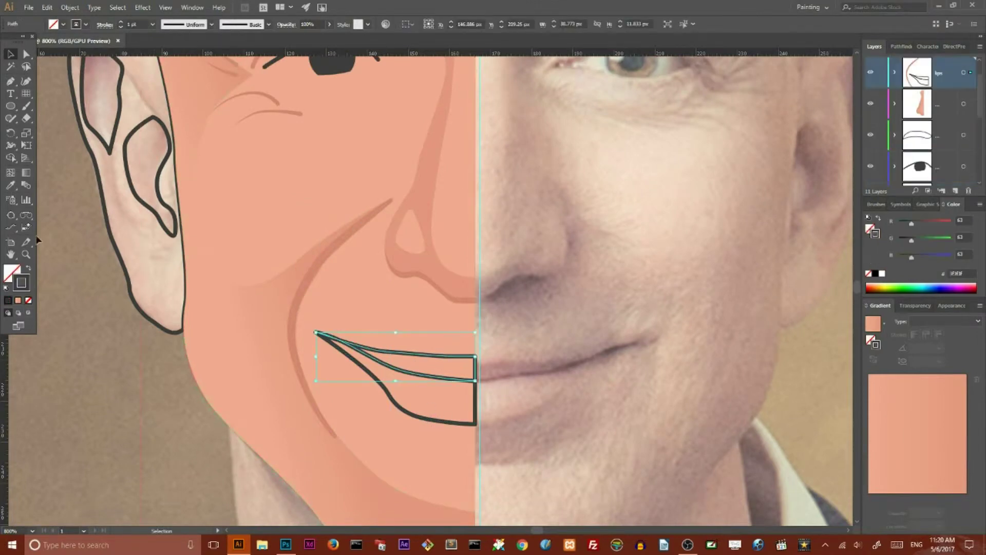
- Turn the lip outlines into fills using darker and lighter lip tones sampled from the photo
left_click(514, 396)
key("v")
left_click(406, 453)
left_click(403, 418)
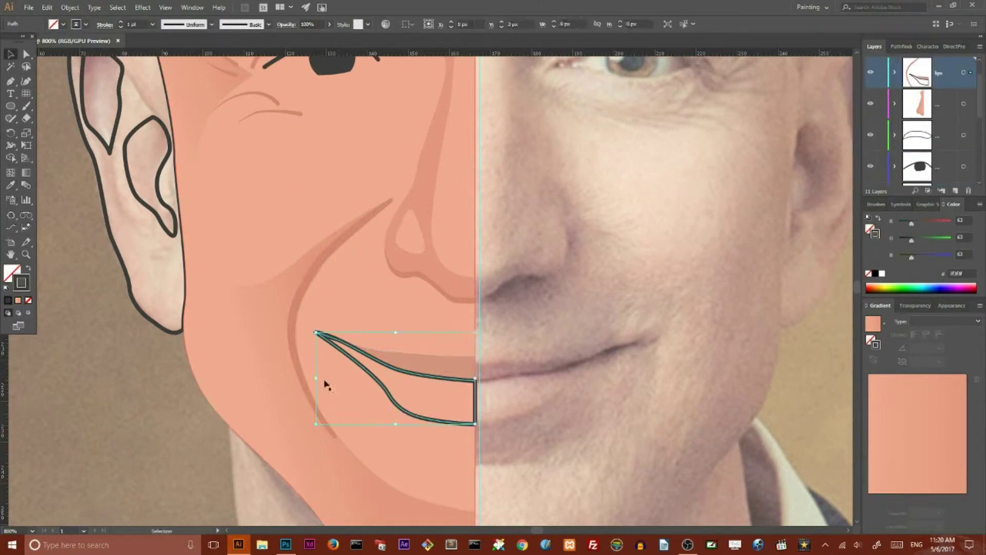
left_click(528, 362)
left_click(531, 390)
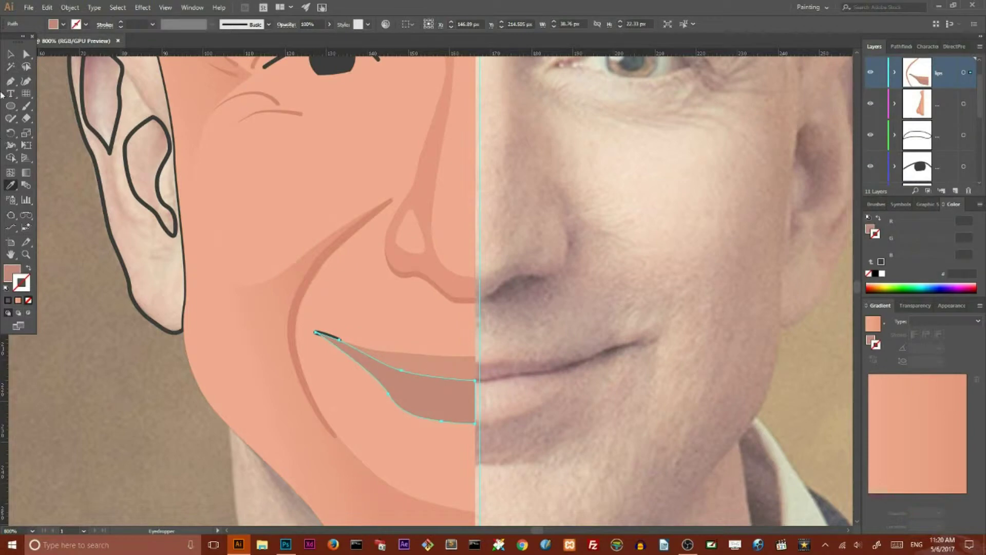
key("v")
left_click(308, 374)
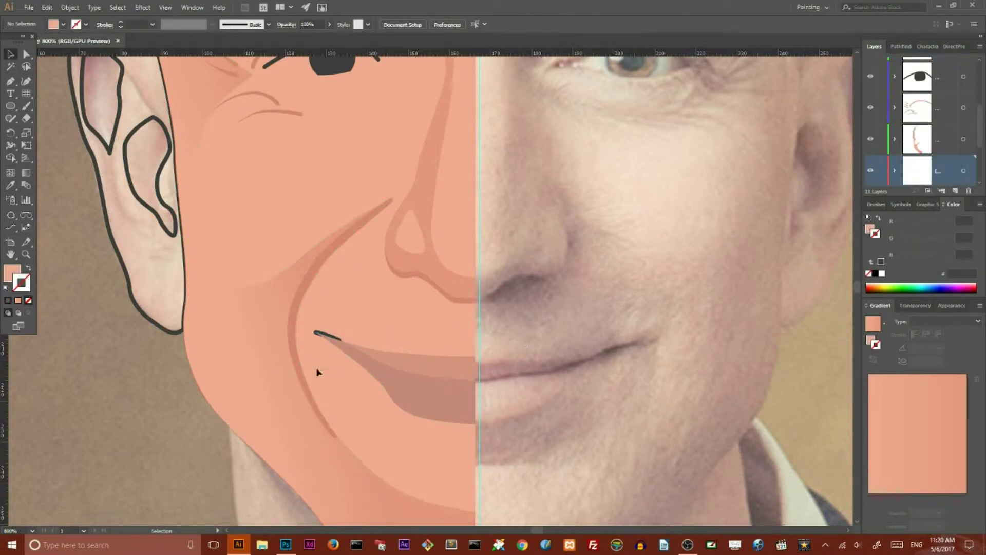
- Adjust the selection of the lip and face shapes, then clear it
left_click(368, 336)
left_click(229, 393, "shift")
left_click(411, 327, "shift")
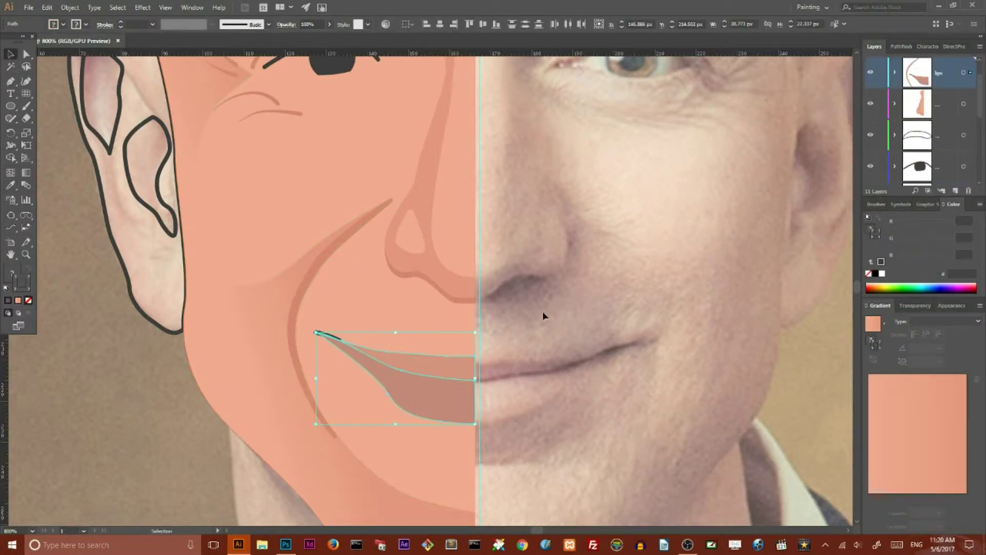
left_click(313, 352, "shift")
left_click(551, 350)
scroll(550, 344, "down", 2)
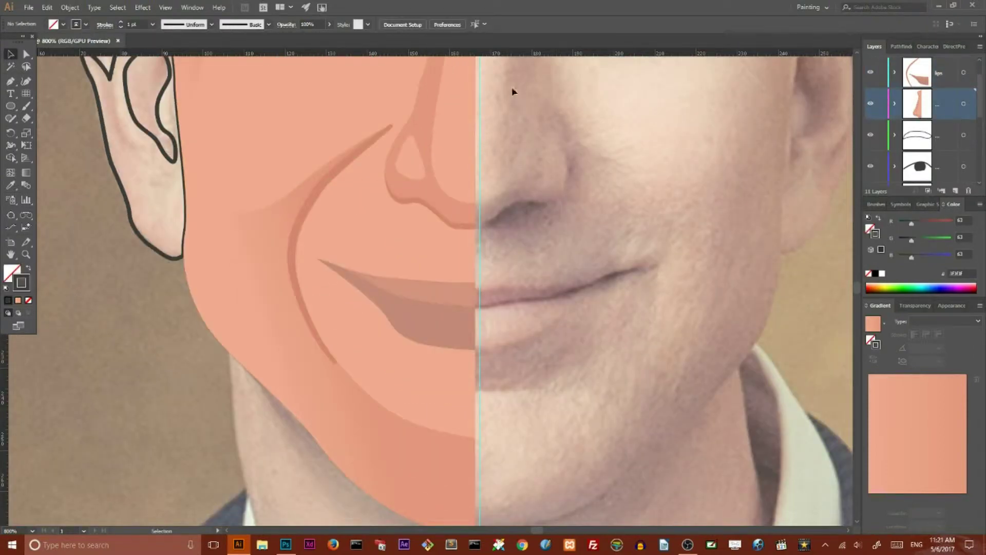
left_click(11, 82)
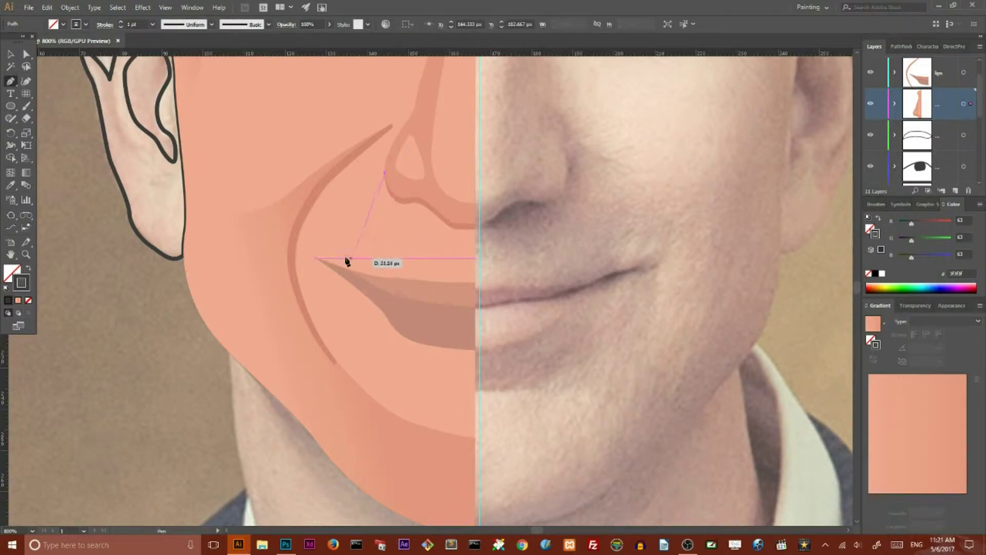
- Draw a patch from mouth corner to centre line and nose, filled with sampled skin and a linear gradient
left_click(327, 254)
left_click(476, 266)
left_click(475, 162)
left_click_drag(384, 173, 390, 165)
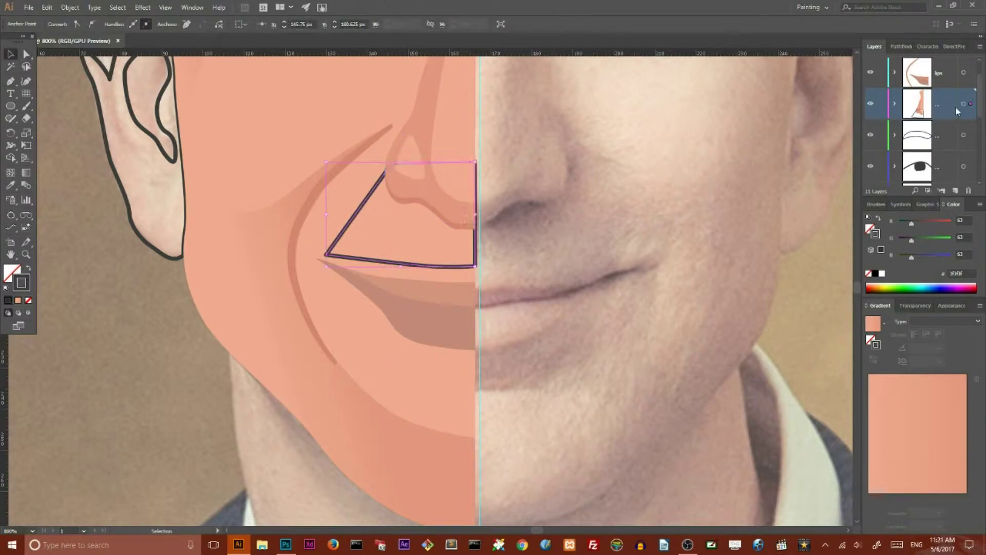
left_click(10, 185)
left_click(258, 262)
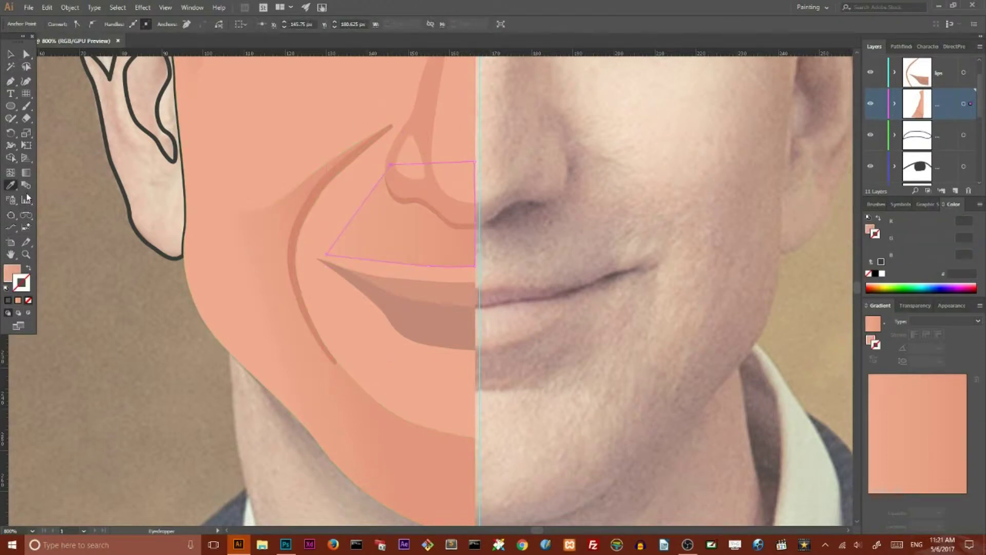
left_click(25, 173)
- Run the upper-lip patch gradient from bottom to top and inspect the jaw shading anchors
left_click_drag(394, 265, 421, 164)
left_click(10, 54)
left_click(81, 263)
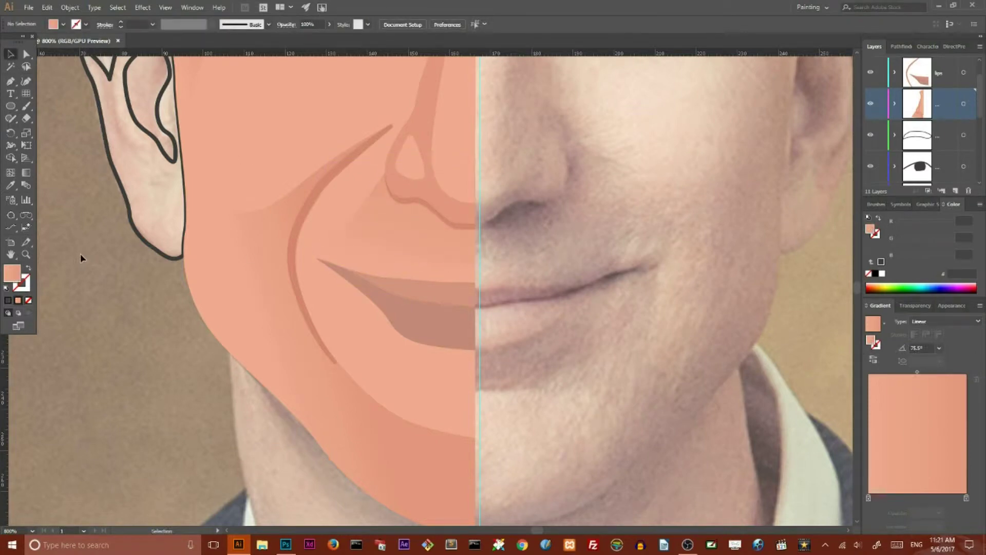
scroll(77, 324, "down", 2)
key("a")
left_click(393, 360)
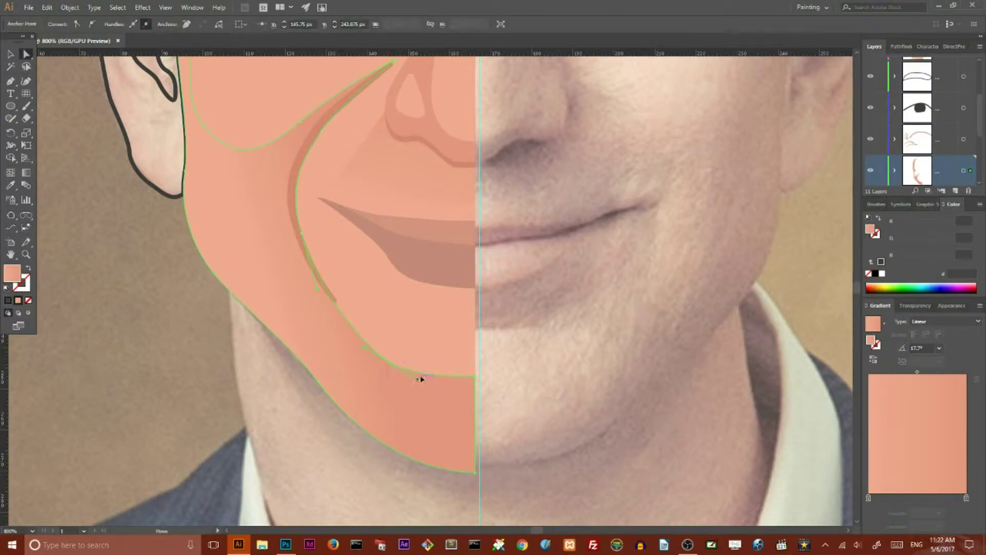
left_click(335, 304)
left_click(190, 329)
- Swap the eyebrow's dark stroke into a solid dark fill with Shift+X
scroll(190, 328, "down", 5)
scroll(187, 326, "up", 3)
key("v")
left_click(361, 200)
key("shift+x")
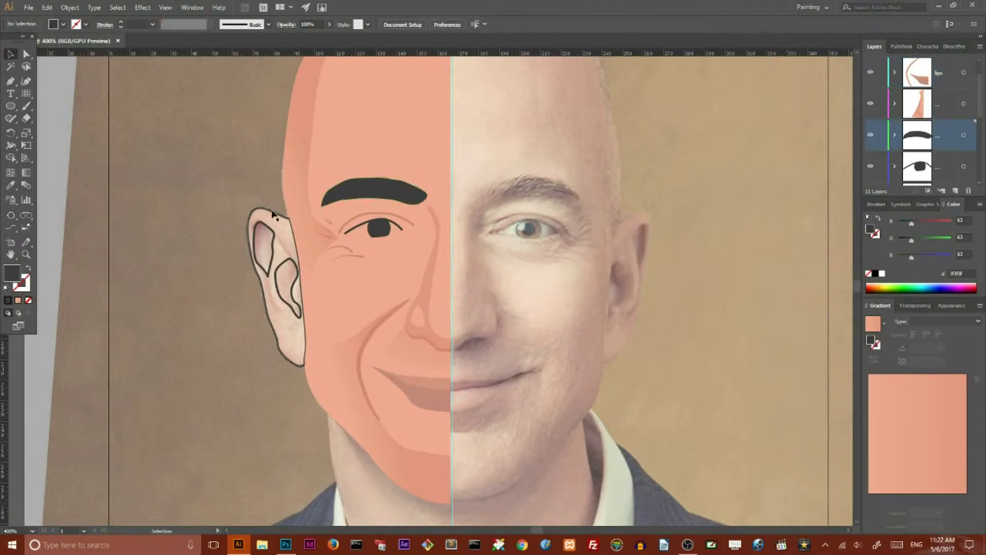
- Convert the ear and inner-ear outlines into filled shapes
left_click(272, 213)
left_click(279, 297)
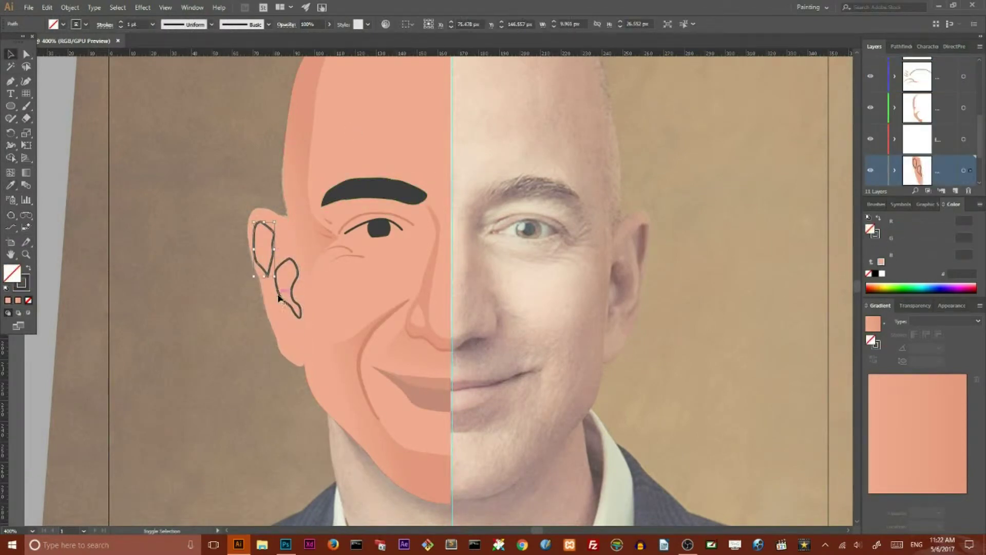
key("i")
left_click(267, 308)
key("v")
left_click(114, 250)
- Set the ear shape's fill to the skin tone in the Color Picker
left_click(276, 324)
double_click(12, 272)
left_click(716, 227)
left_click(134, 257)
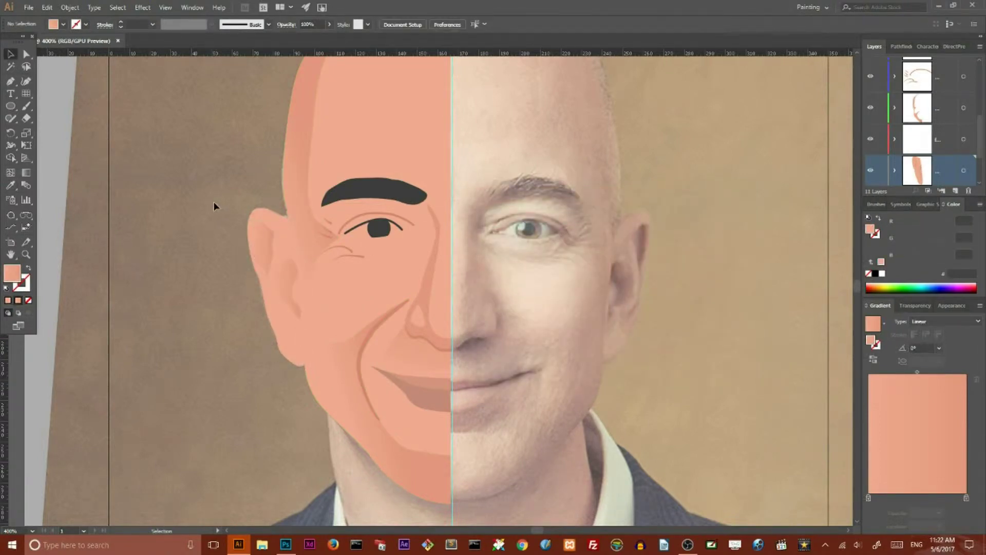
left_click(331, 363)
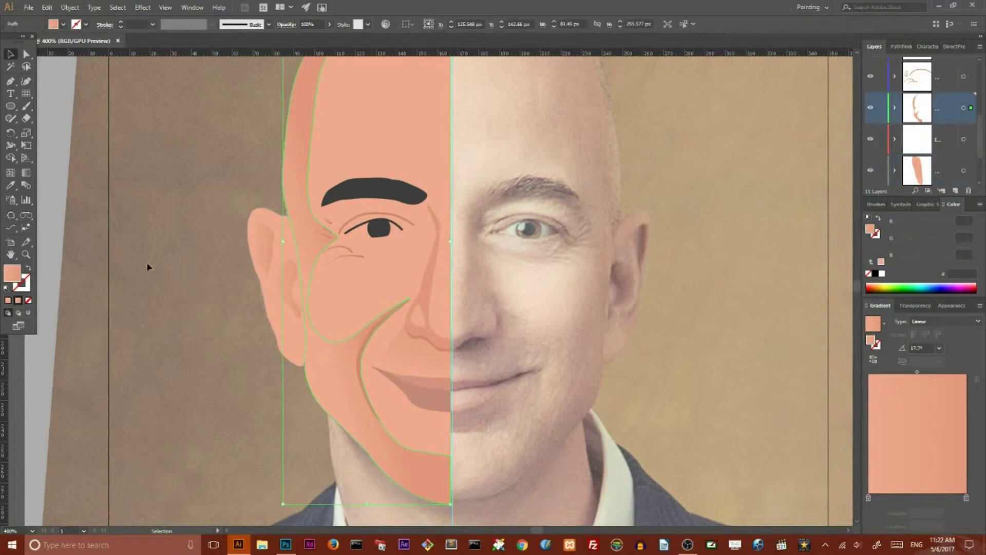
- Drag the side-of-face shading gradient to a 27.2° angle toward the jaw, then zoom to 800%
left_click(26, 173)
left_click_drag(310, 302, 313, 299)
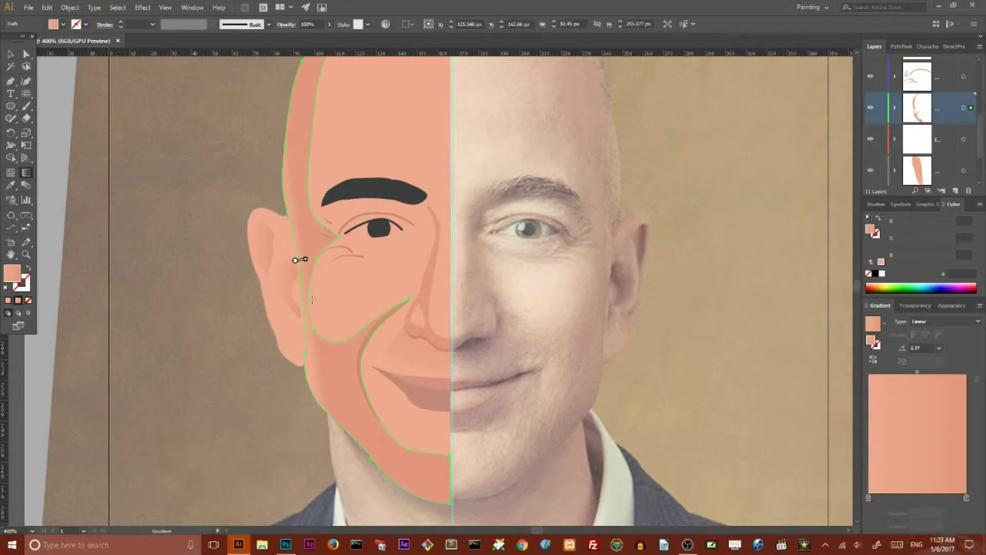
left_click_drag(298, 368, 370, 375)
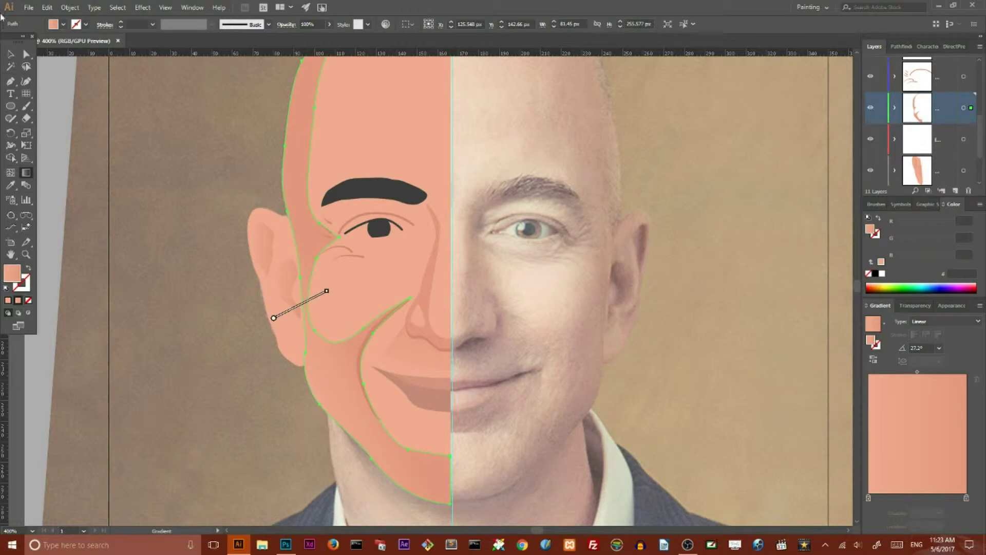
left_click(10, 53)
left_click(54, 92)
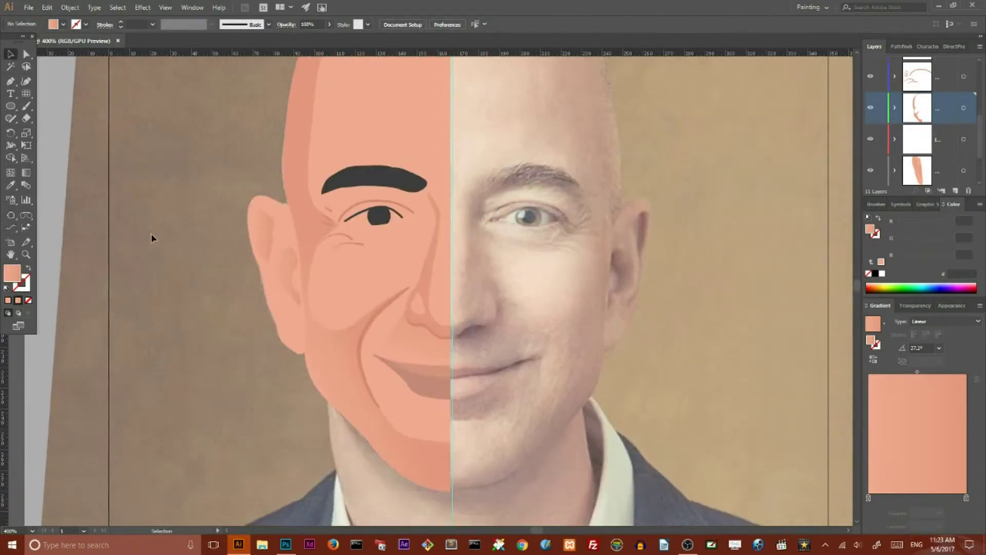
key("ctrl+equal")
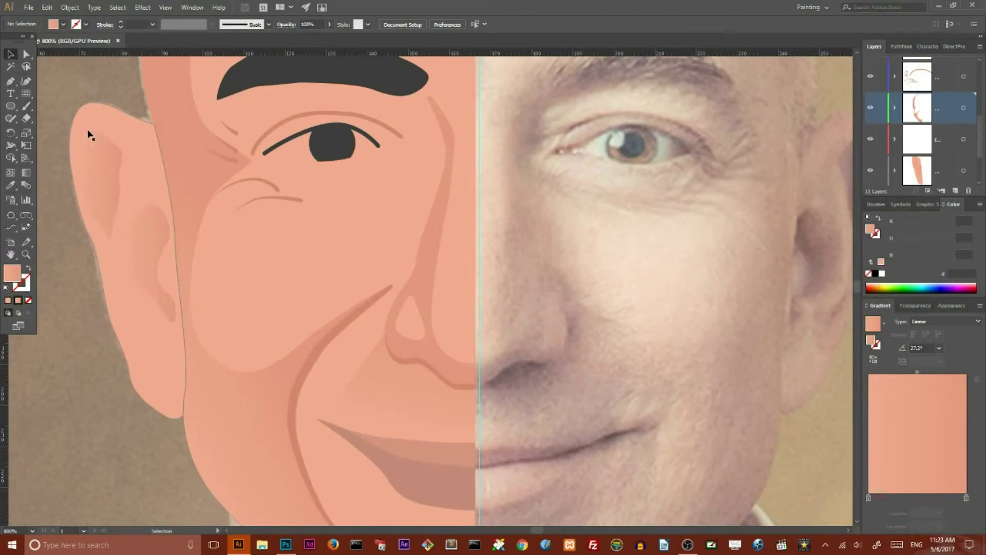
- Pull the under-eye wrinkle's end up and to the right
scroll(88, 135, "up", 2)
left_click(26, 55)
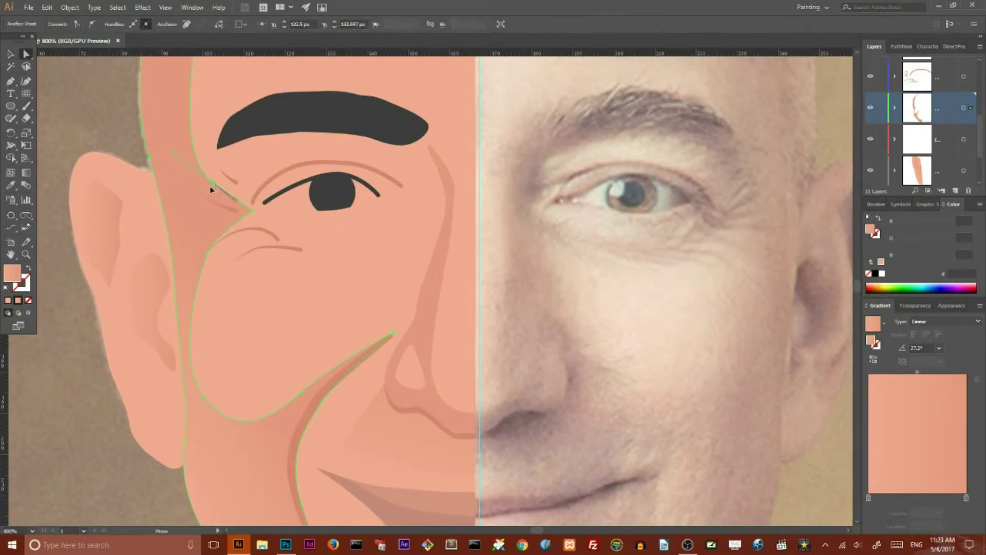
left_click(147, 215)
left_click(74, 123)
left_click(270, 236)
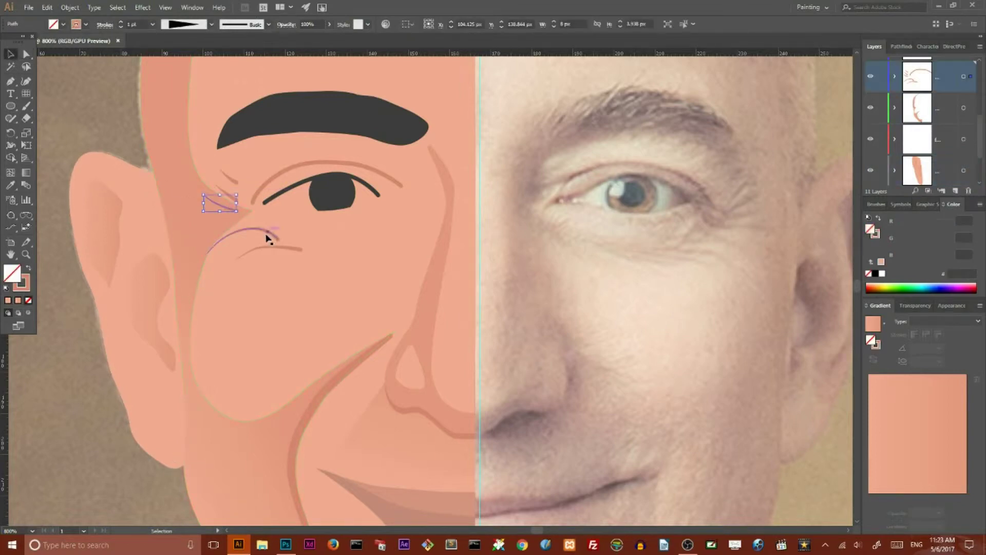
mouse_move(279, 240)
left_mouse_down()
mouse_move(285, 232)
mouse_move(303, 247)
left_mouse_up()
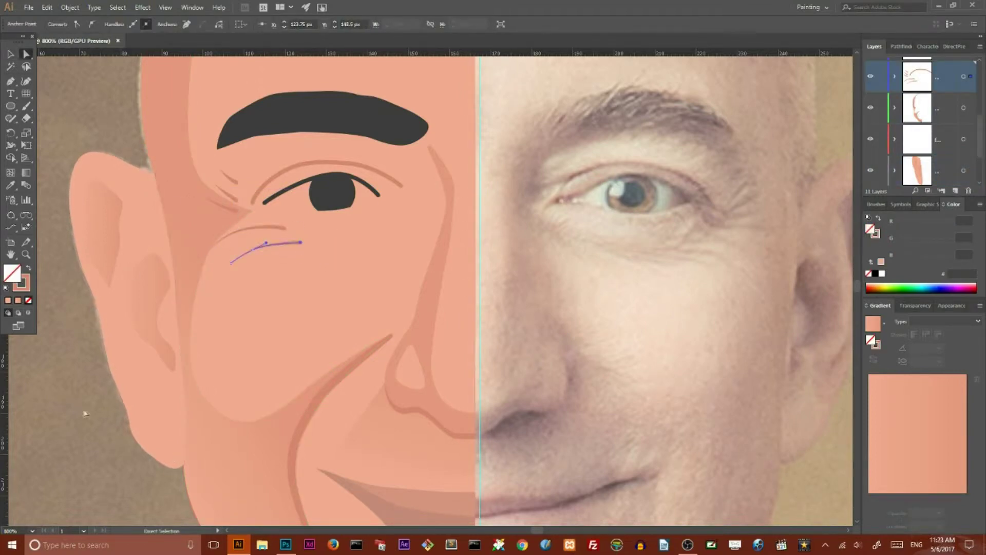
- Reshape the crow's-feet wrinkles so their ends meet the eye's outer corner
mouse_move(204, 197)
left_mouse_down()
mouse_move(229, 171)
mouse_move(232, 190)
left_mouse_up()
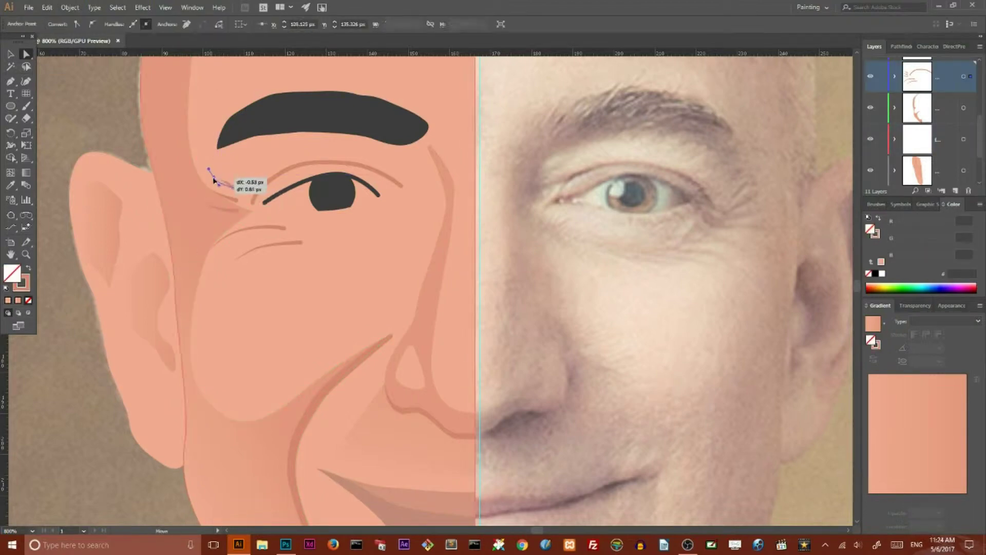
left_click(118, 464)
left_click_drag(242, 198, 242, 199)
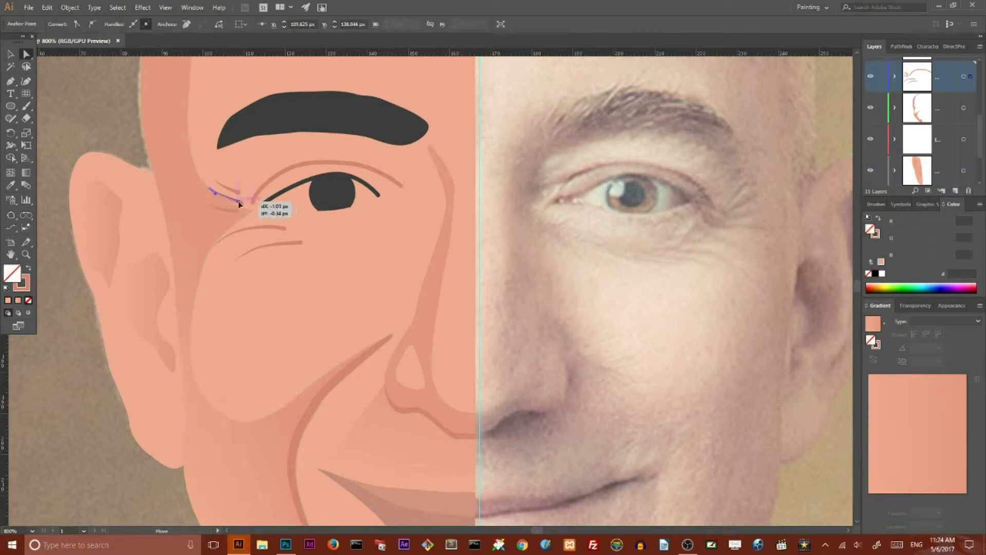
left_click(89, 429)
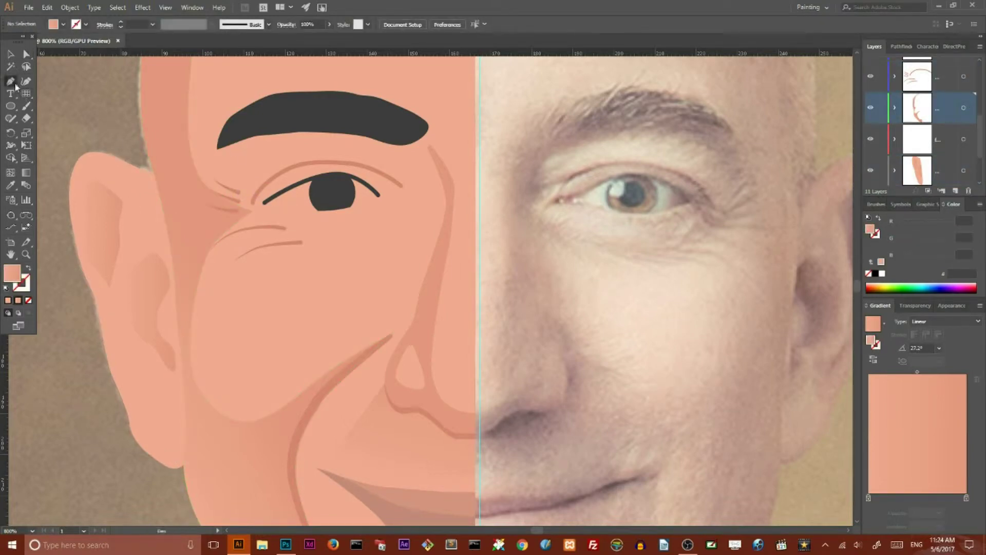
key("v")
left_click(311, 107)
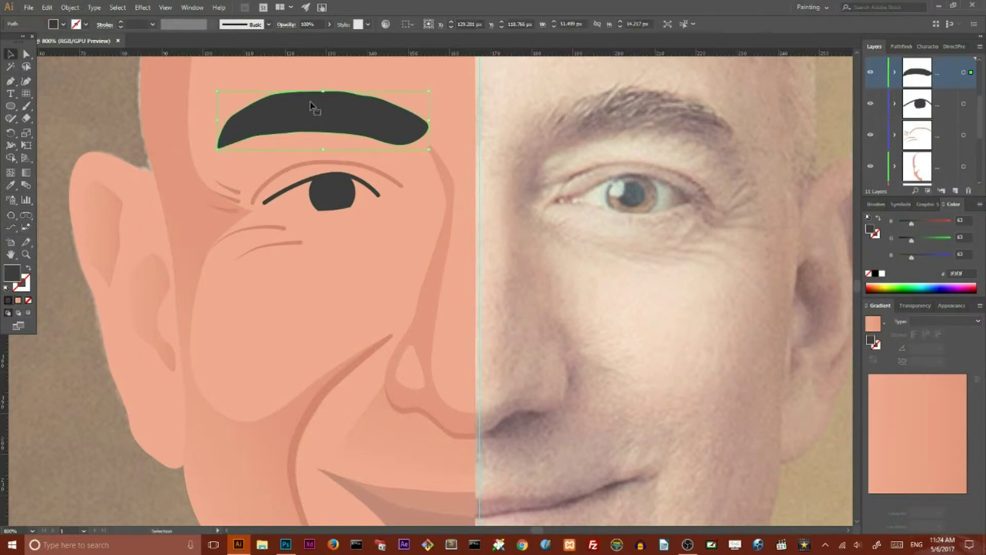
- Rotate the eyebrow slightly counter-clockwise and fill it with the photo's dark brown brow colour
left_click_drag(429, 84, 426, 78)
key("i")
left_click(594, 109)
key("v")
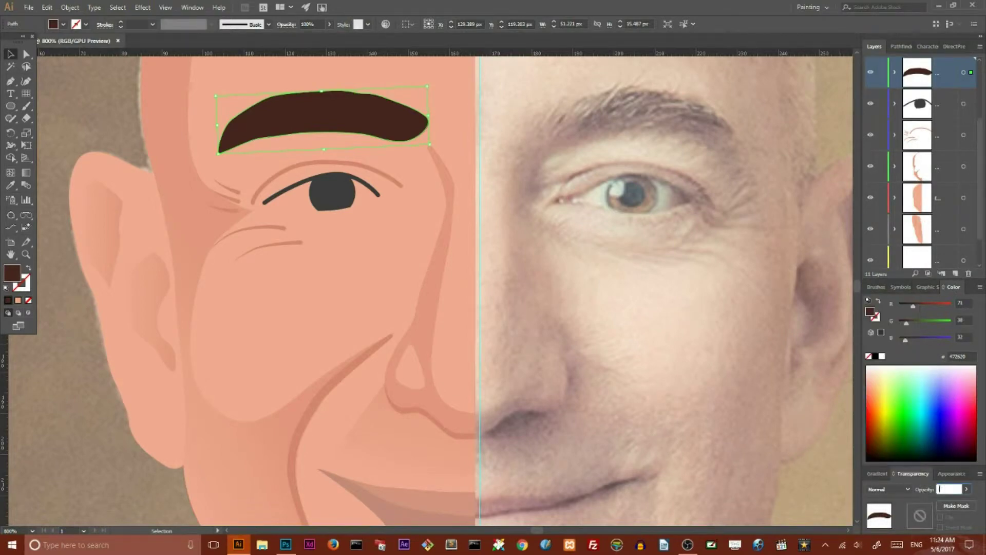
- Set the eyebrow's opacity to 80% and make the eye layer active
type("80")
key("Return")
left_click(77, 91)
scroll(78, 90, "up", 1)
left_click(10, 81)
left_click(955, 112)
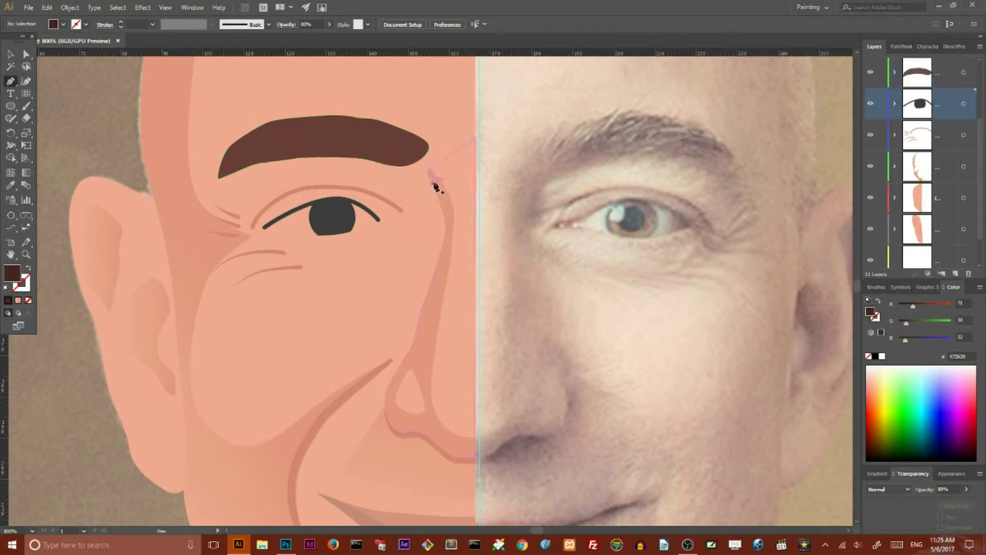
- Trace a curved path from under the eyebrow along the brow and down beside the nose
left_click(433, 183)
left_click_drag(327, 167, 271, 178)
left_click(211, 213)
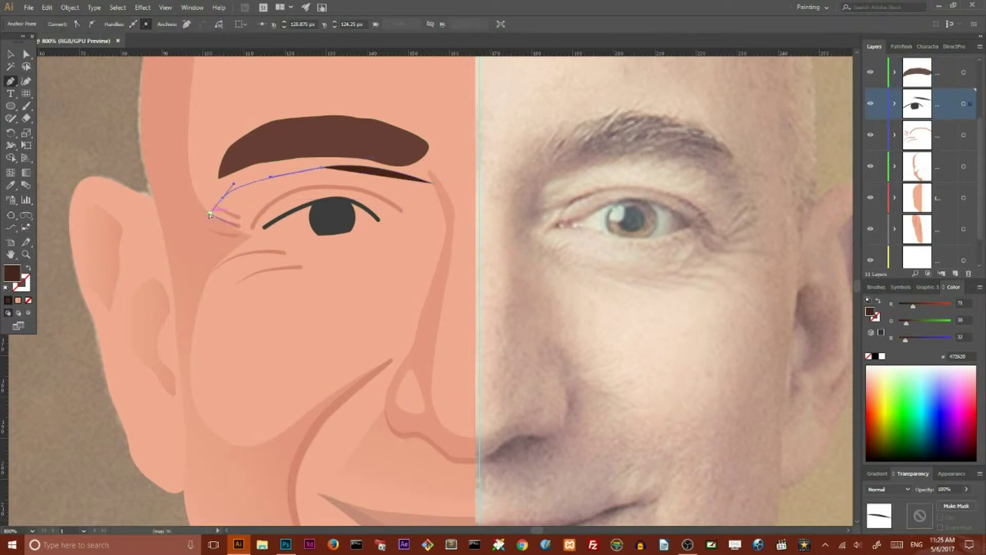
left_click(252, 152)
left_click_drag(395, 141, 416, 149)
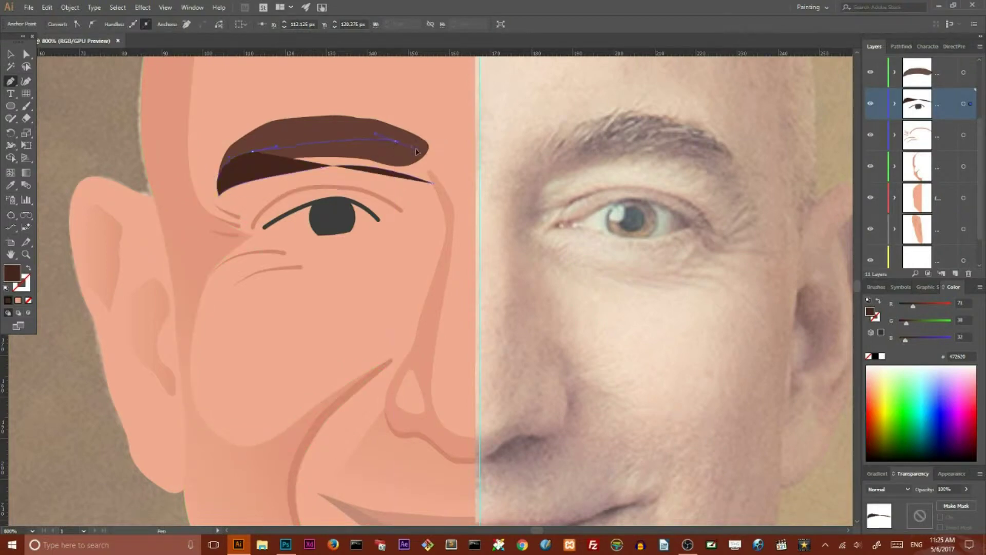
left_click_drag(441, 183, 449, 197)
left_click_drag(440, 297, 416, 337)
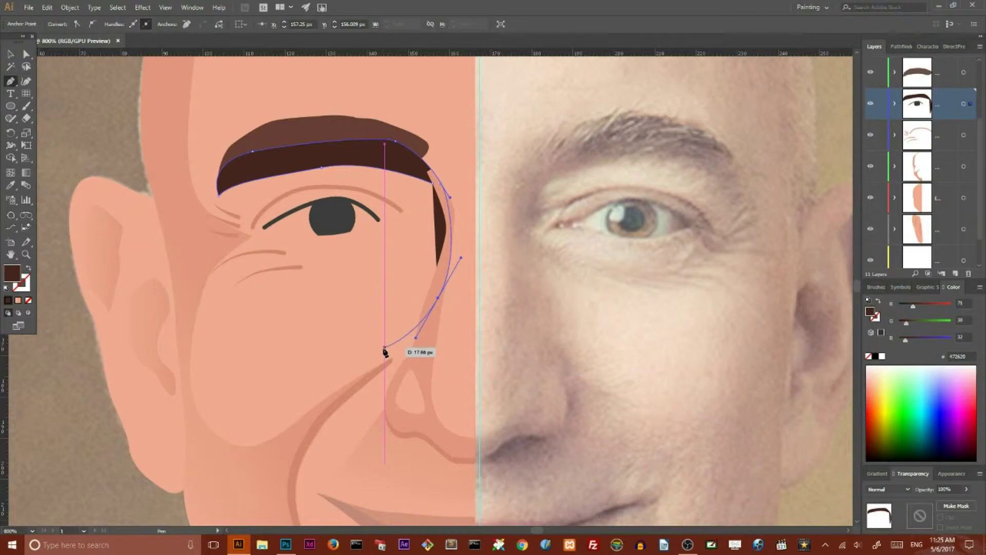
left_click_drag(379, 362, 366, 371)
left_click_drag(396, 288, 387, 256)
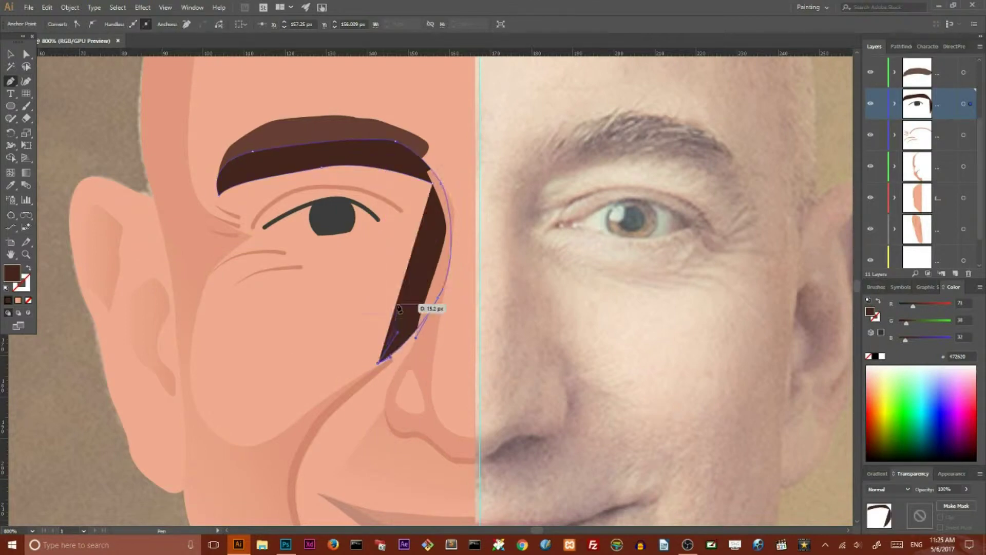
- Make the path outline-only and trace it back under the eye to the brow end
key("shift+x")
mouse_move(323, 251)
left_mouse_down()
mouse_move(290, 256)
mouse_move(291, 237)
left_mouse_up()
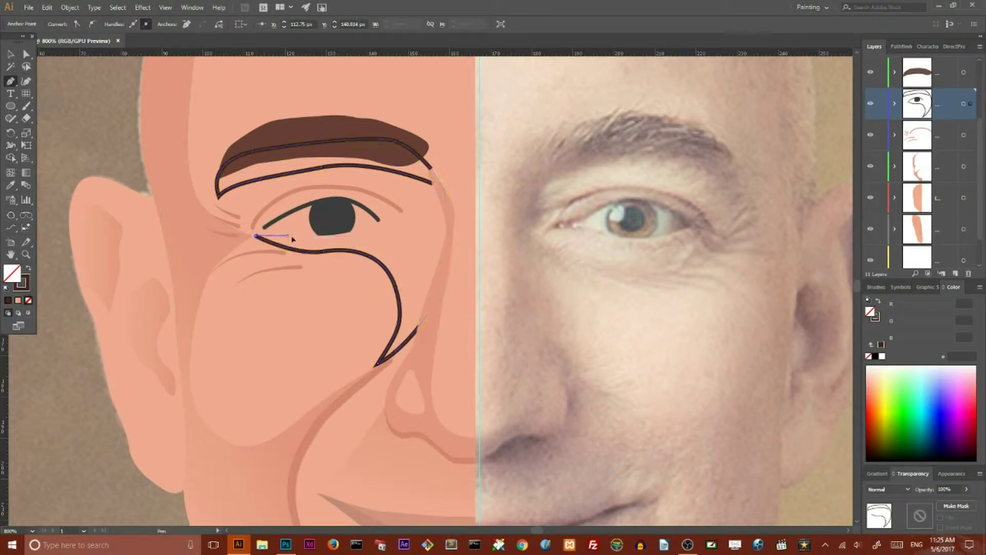
left_click_drag(378, 223, 421, 221)
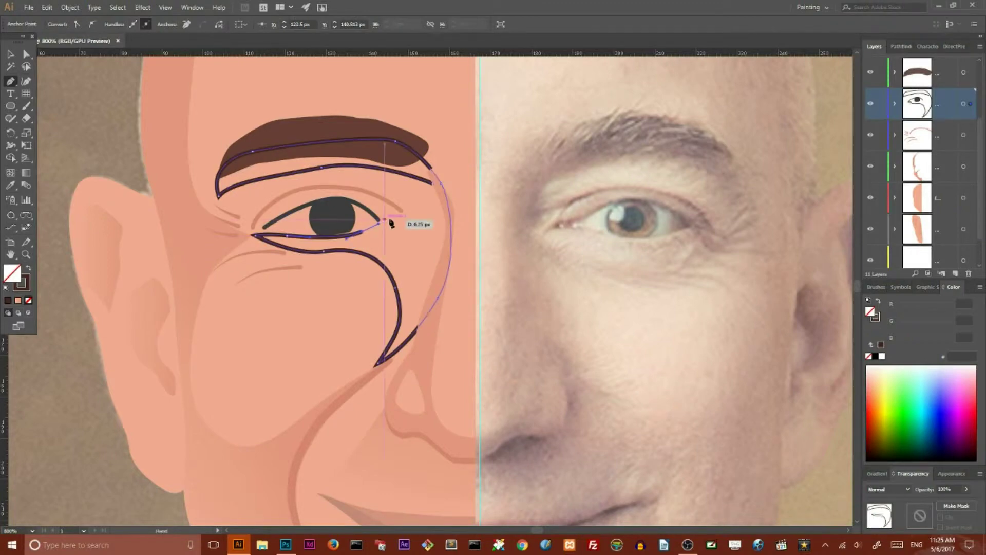
left_click_drag(422, 231, 431, 219)
mouse_move(431, 182)
left_mouse_down()
mouse_move(504, 189)
mouse_move(431, 190)
left_mouse_up()
- Join the outline's open ends to close the eye-socket shape
left_click(955, 273)
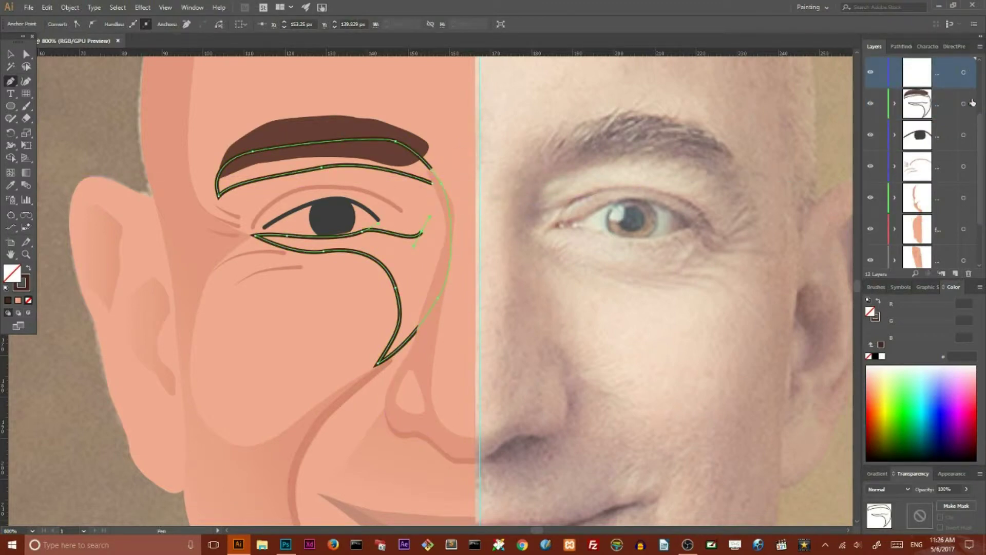
key("a")
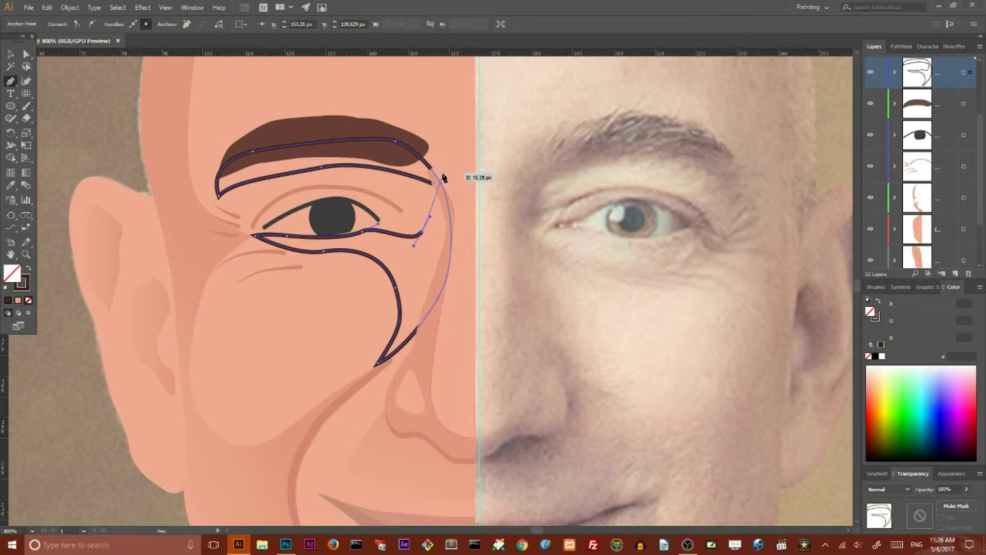
left_click(430, 191)
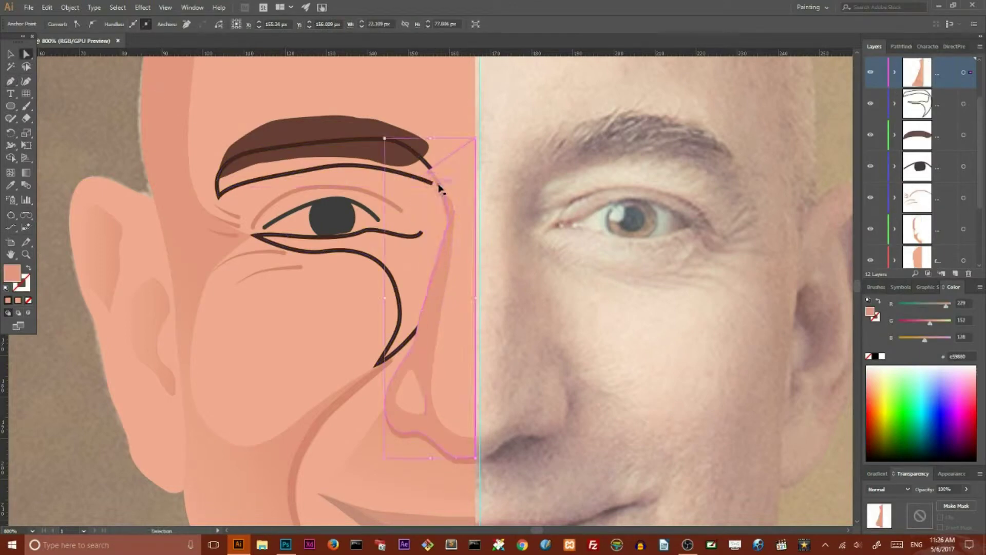
left_click(442, 187)
left_click(11, 82)
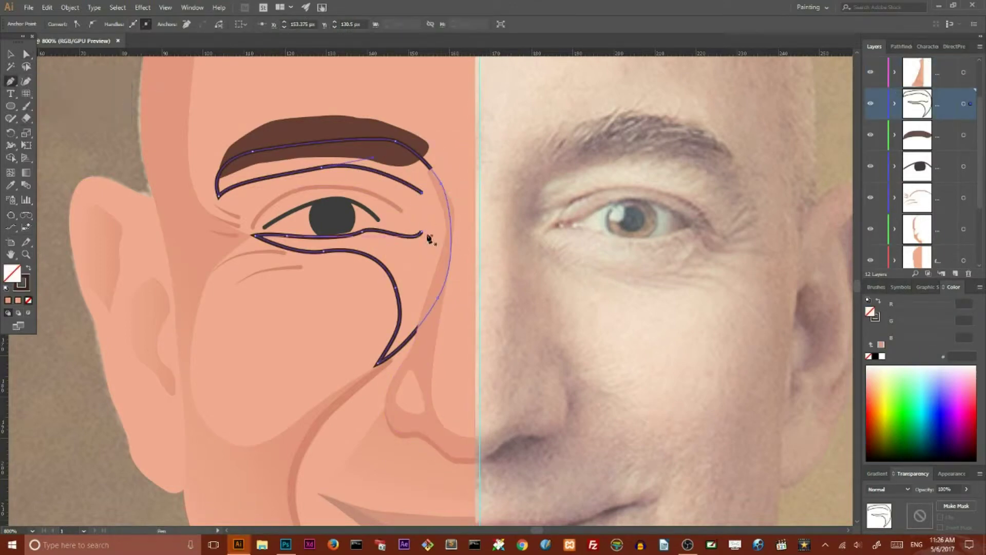
left_click(422, 234)
left_click(421, 193)
- Pull the loop's right-side anchors outward and move the outline to a lower layer
key("v")
left_click(25, 54)
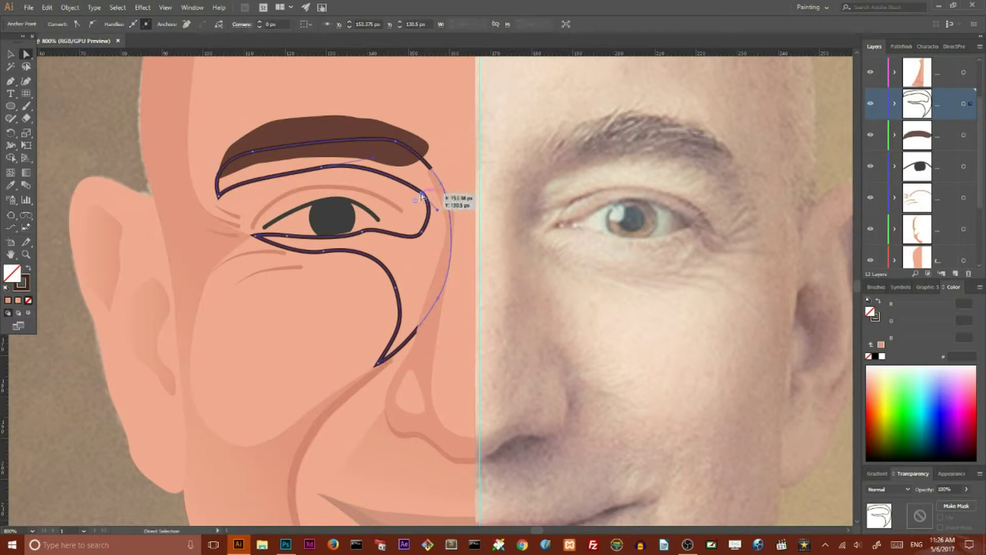
left_click_drag(422, 193, 442, 189)
left_click_drag(421, 233, 441, 232)
key("v")
left_click(443, 216)
scroll(970, 135, "down", 1)
left_click_drag(970, 135, 974, 222)
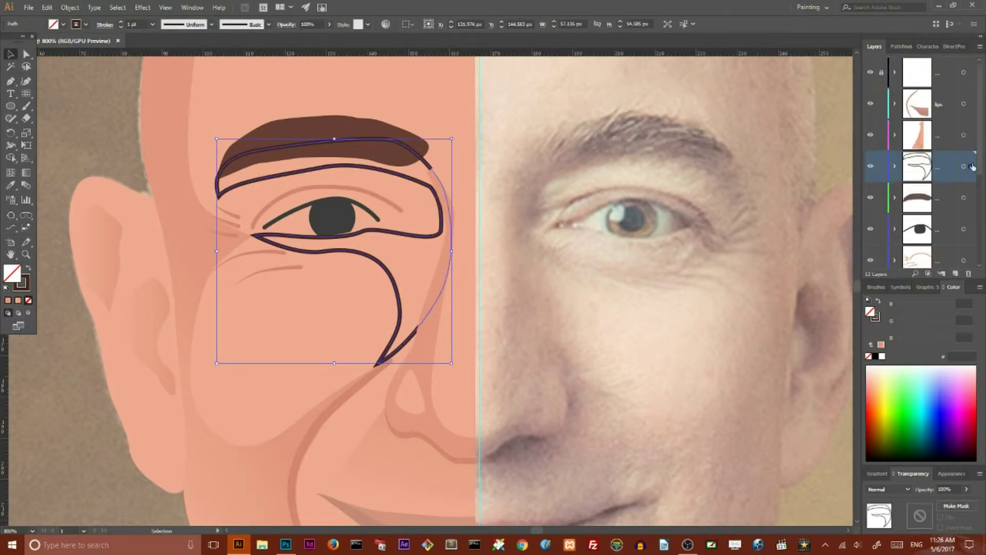
- Turn the eye-socket outline's stroke into a skin-tone fill
key("i")
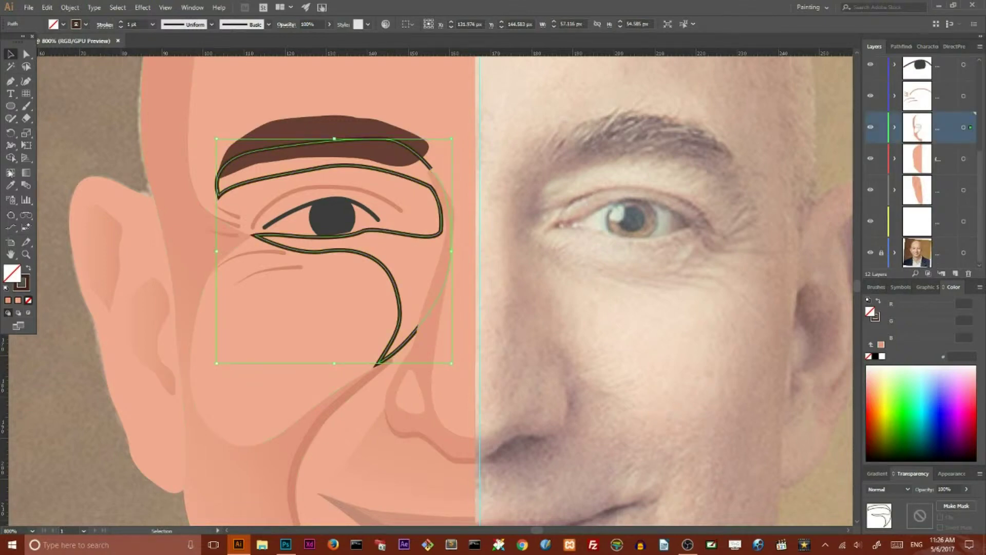
left_click(172, 145)
key("v")
left_click(66, 98)
- Move the eye-socket shape's right corner anchors up and left to hug the eye
key("a")
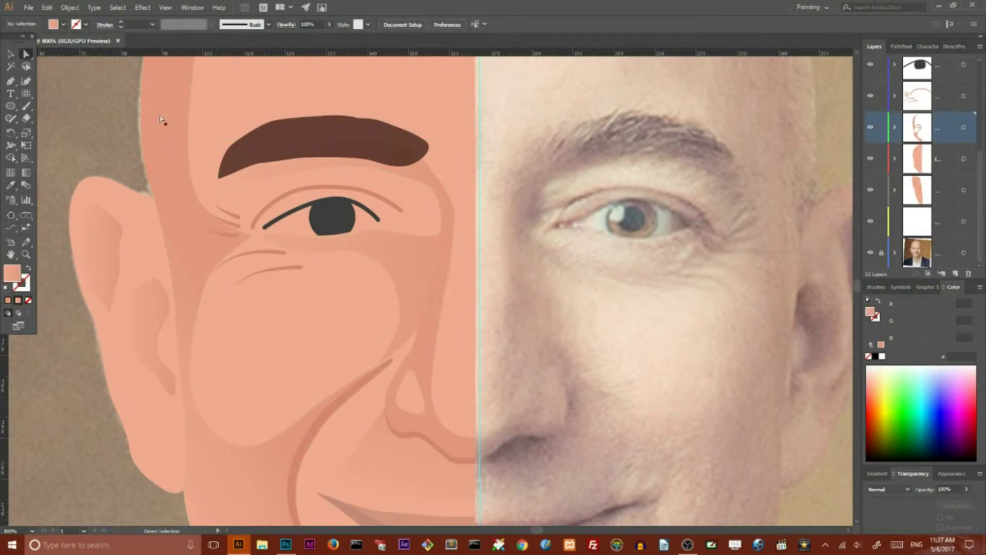
left_click(392, 215)
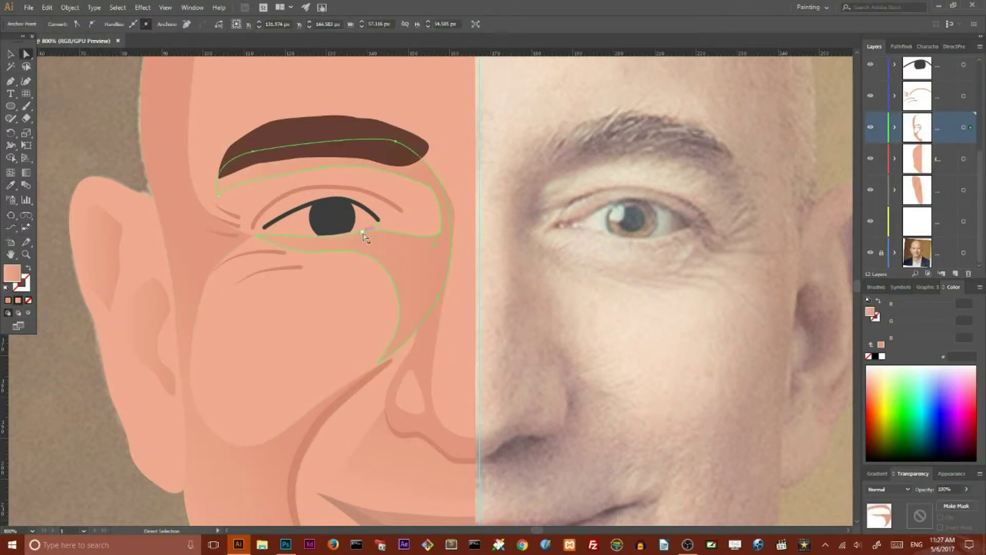
left_click(114, 334)
left_click(443, 234)
left_click_drag(443, 235, 426, 189)
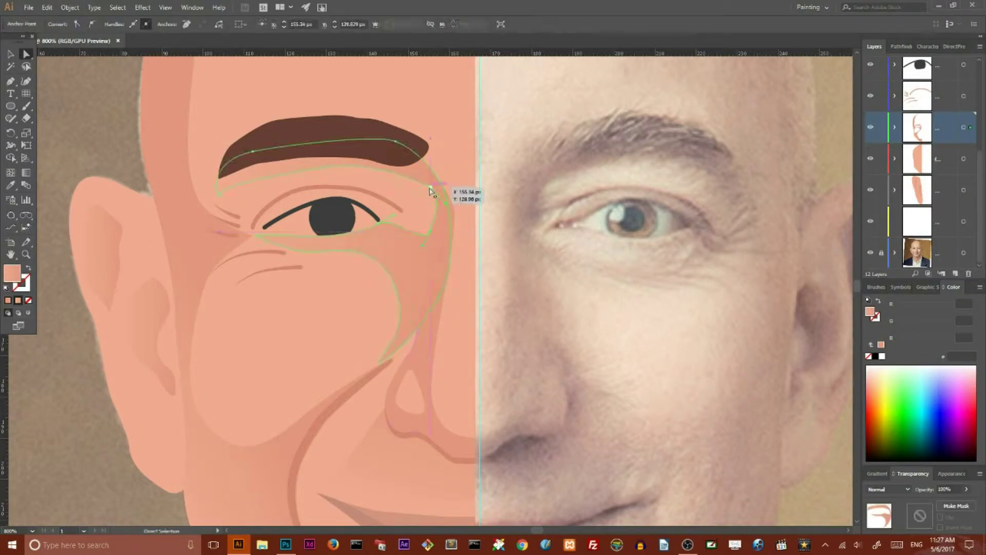
left_click_drag(431, 227, 425, 226)
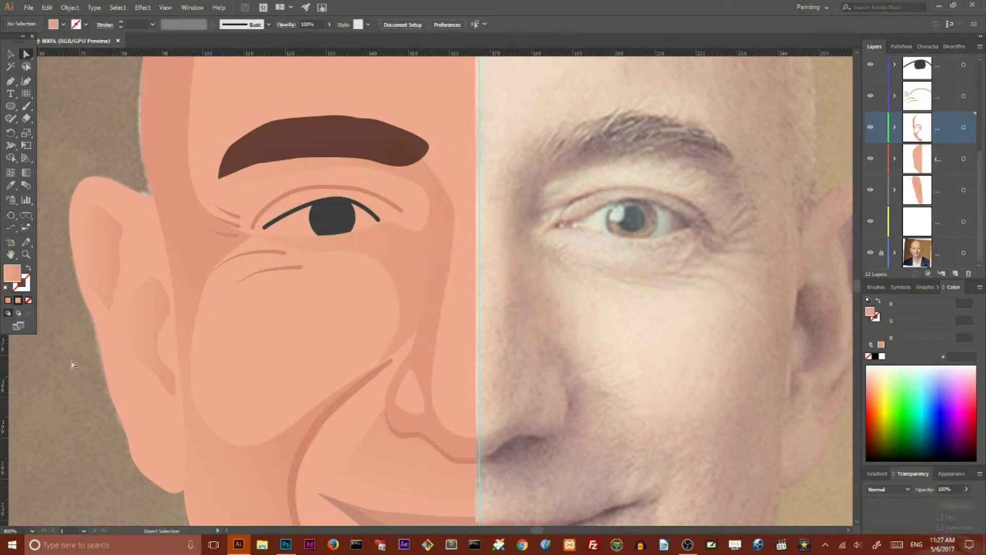
- Pull a nose shading anchor down and to the left
left_click(434, 308)
mouse_move(437, 299)
left_mouse_down()
mouse_move(440, 316)
mouse_move(373, 362)
left_mouse_up()
left_click(61, 358)
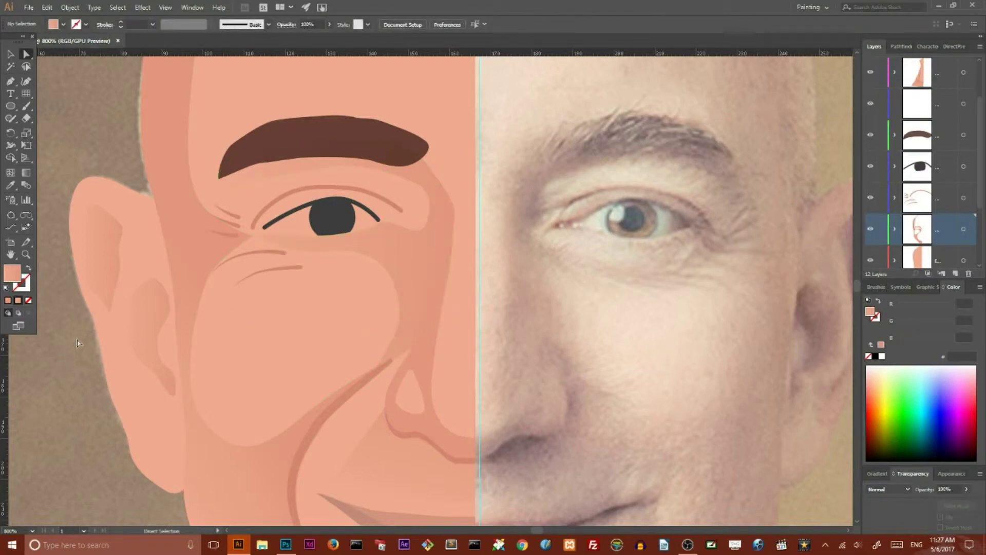
- Remove the eye-corner anchor, reshape the brow-side curve, and nudge the eye line's end
left_click_drag(12, 77, 57, 103)
left_click(431, 206)
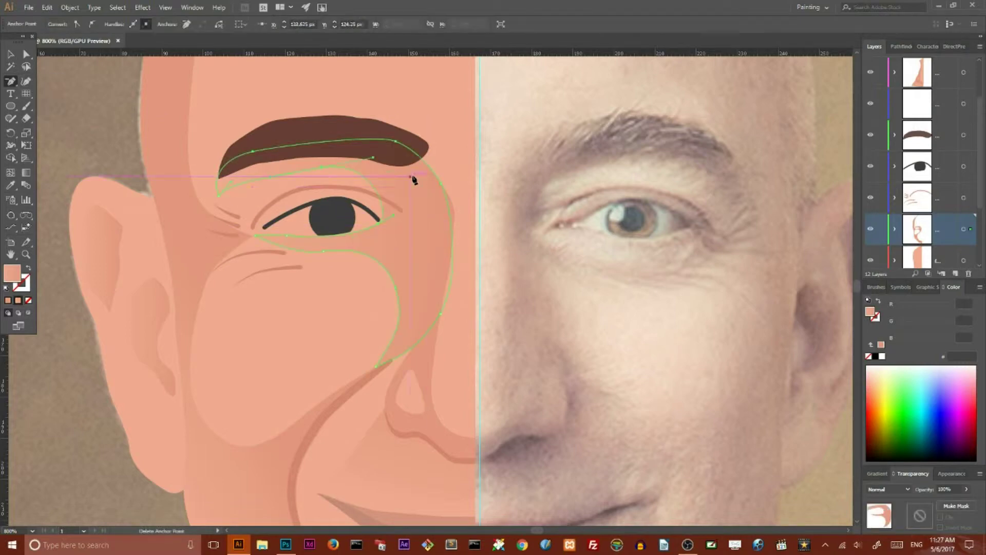
left_click_drag(11, 80, 56, 94)
left_click_drag(373, 191, 385, 186)
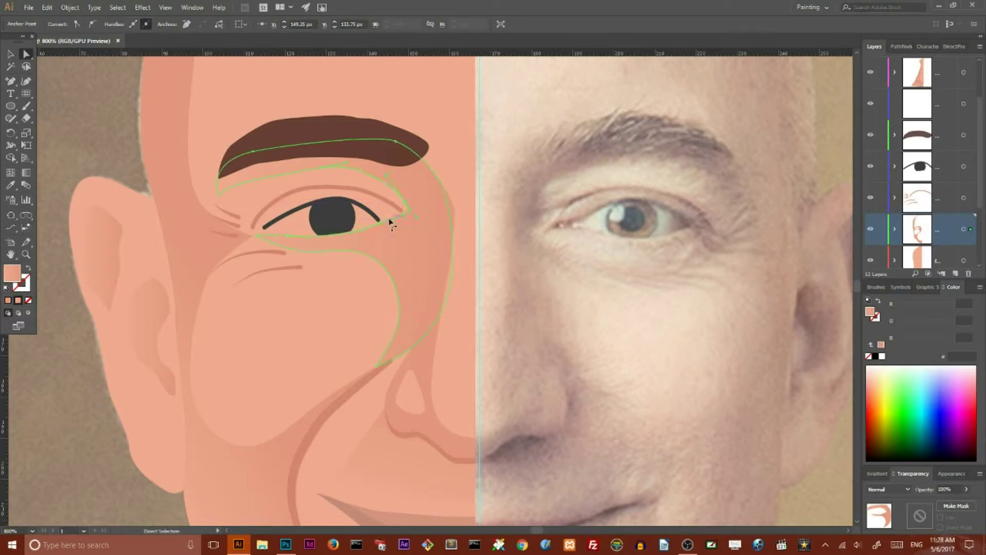
left_click(78, 367)
left_click_drag(380, 221, 383, 223)
left_click(116, 377)
key("ctrl+minus")
key("ctrl+minus")
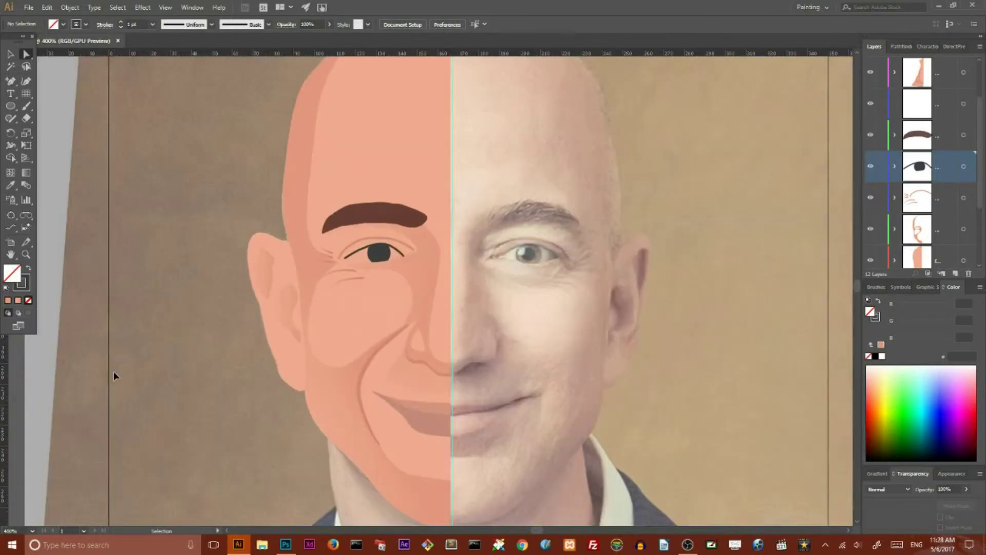
- Apply a diagonal gradient across the face shading shape
left_click(452, 270)
key("g")
left_click_drag(388, 262, 428, 237)
left_click(890, 474)
key("v")
left_click(128, 188)
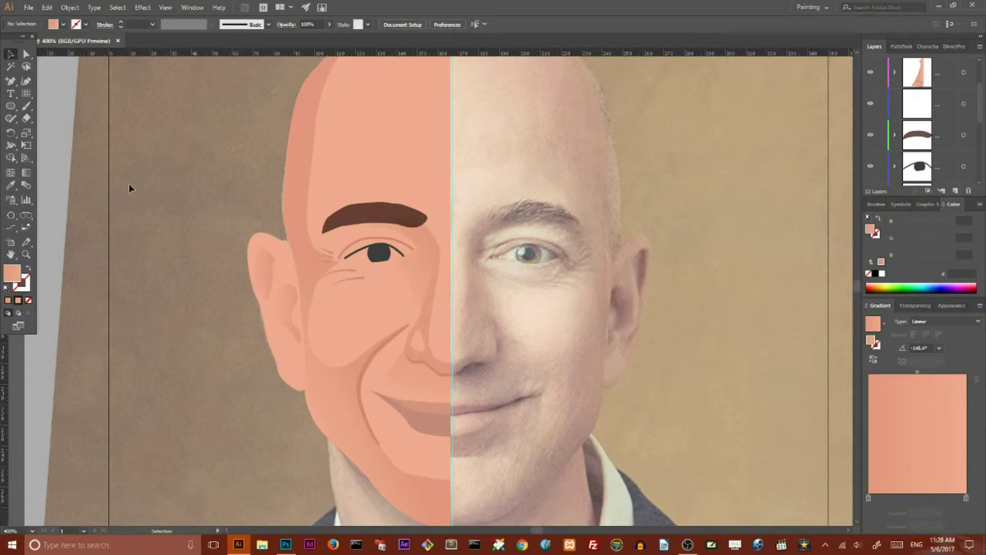
- Apply a gradient to the eye-area shading shape
left_click(418, 273)
key("g")
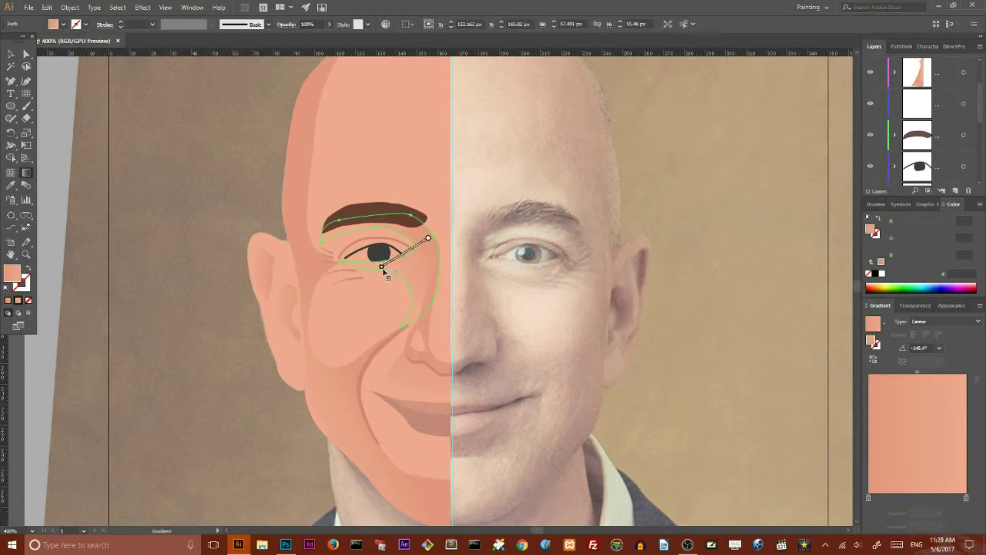
key("v")
left_click(115, 176)
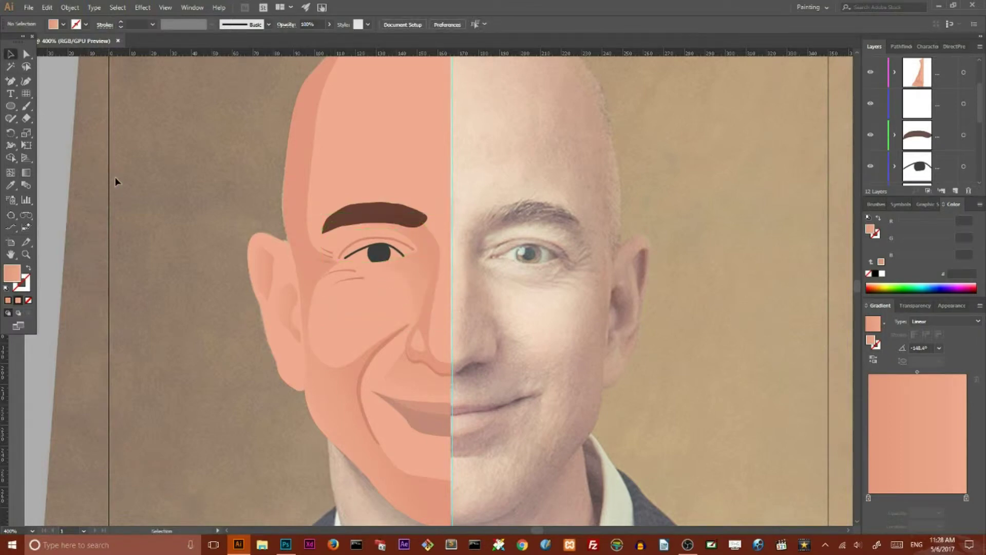
scroll(115, 179, "down", 2)
scroll(194, 256, "up", 5)
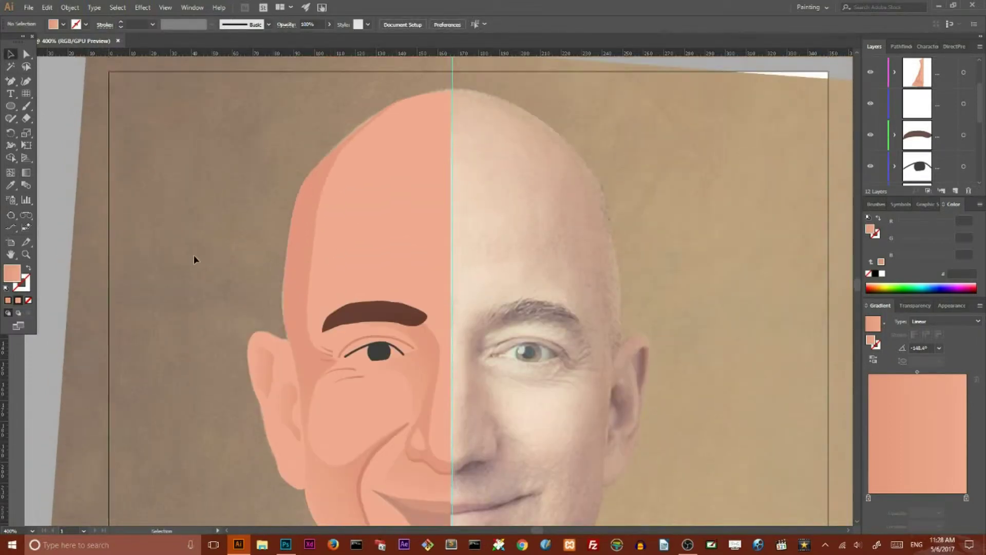
scroll(189, 257, "down", 2)
scroll(159, 265, "down", 2)
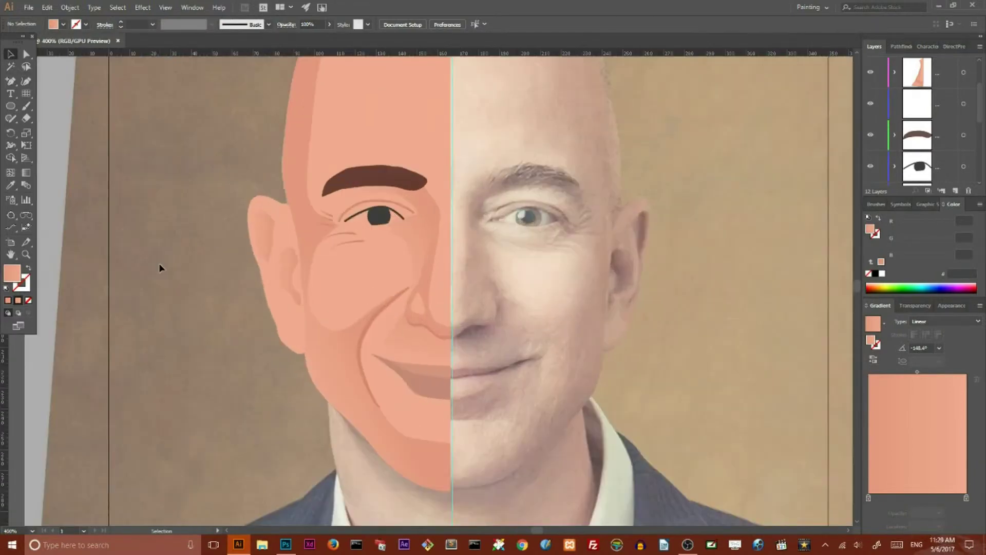
- Recolour the cheek crease, crow's-feet and upper-lid lines to an adjusted salmon tone
left_click(368, 282)
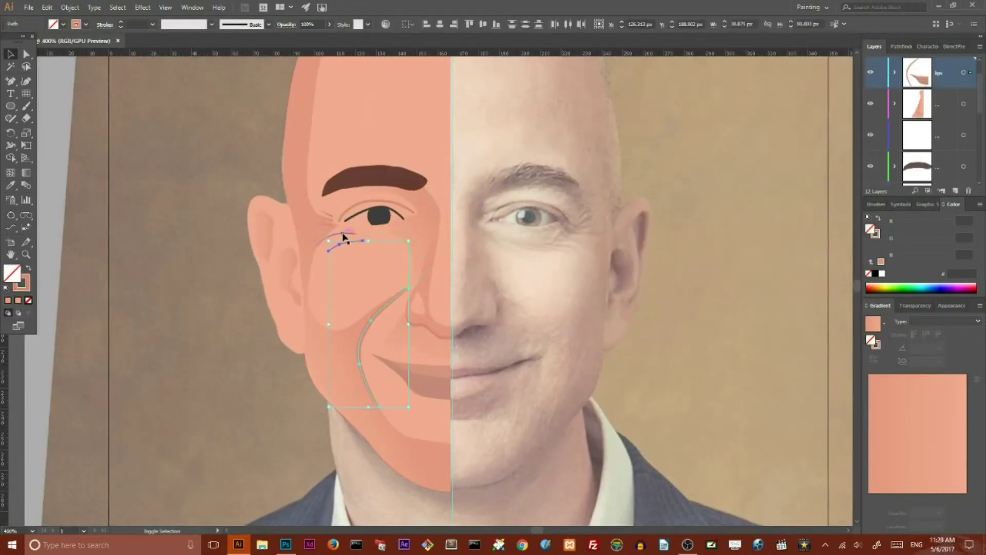
left_click(329, 221, "shift")
left_click(361, 204, "shift")
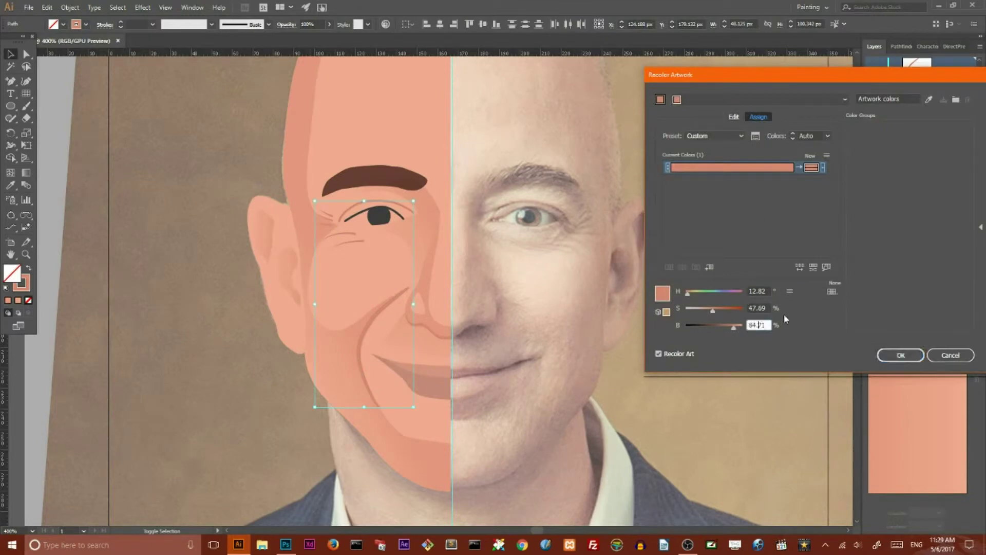
left_click(900, 355)
left_click(226, 304)
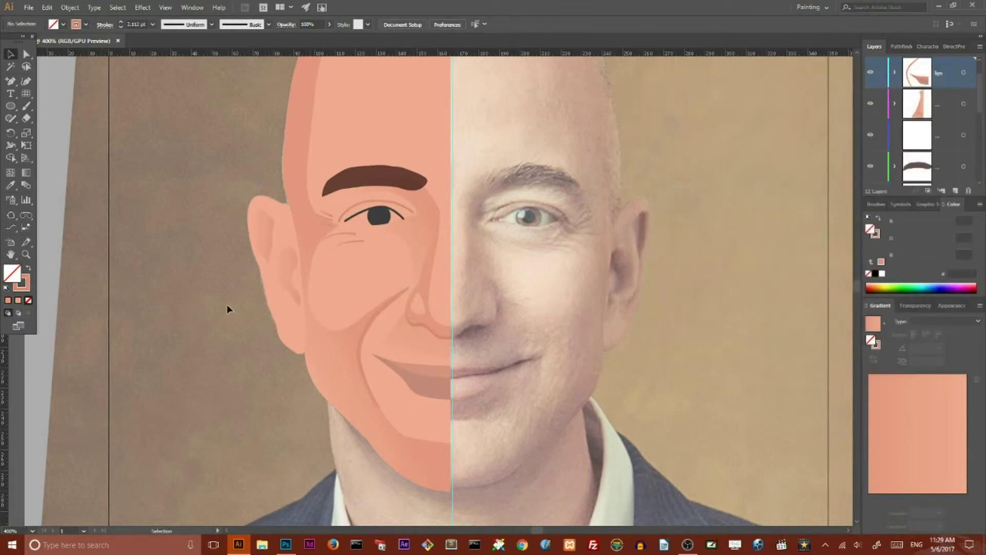
- Draw a closed shape from the mouth corner along the lower lip to the centre line
scroll(226, 304, "down", 3)
key("ctrl+equal")
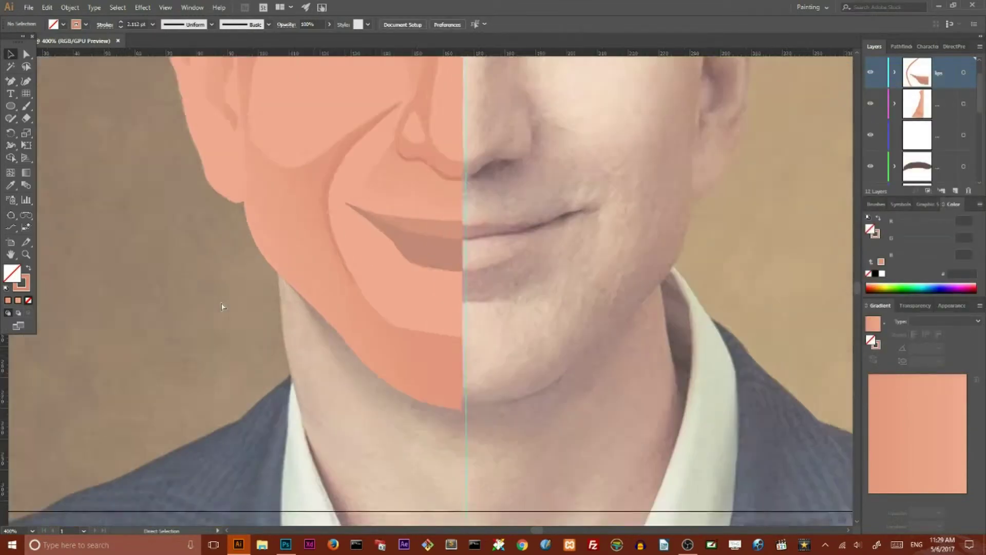
scroll(968, 112, "up", 3)
left_click(10, 81)
left_click(319, 173)
left_click_drag(334, 224, 361, 260)
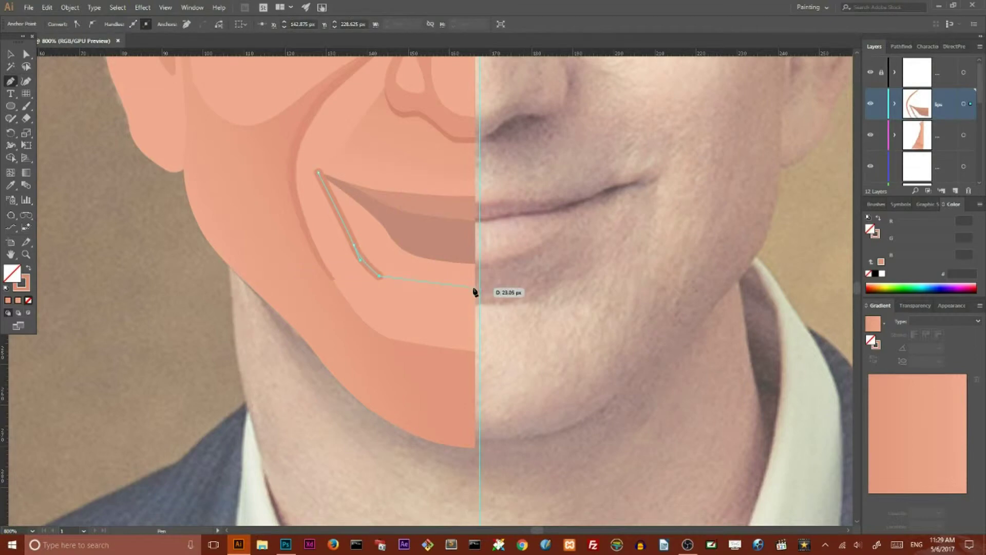
left_click(411, 293)
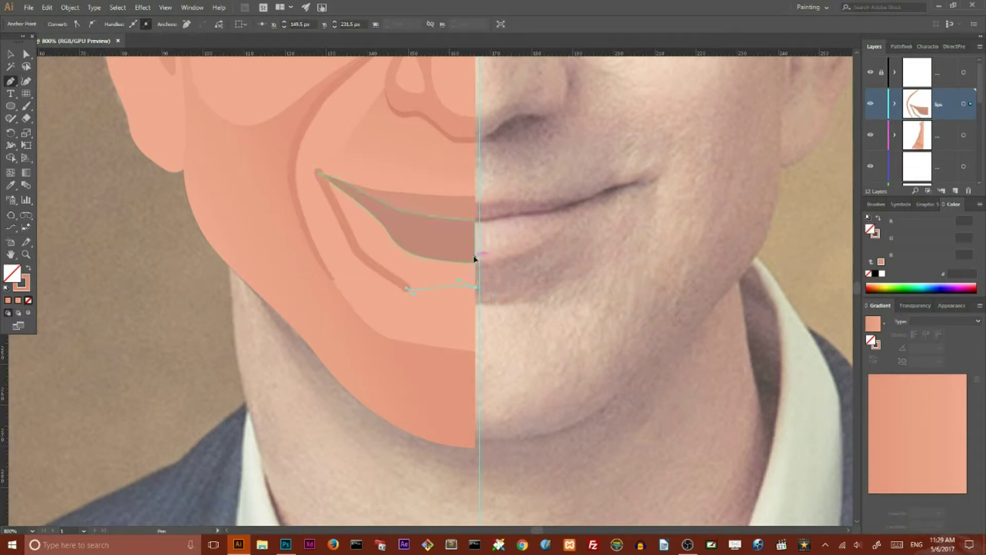
left_click(475, 204)
left_click(374, 198)
- Fill the lip shape with a sampled skin tone slightly darker than the face
left_click(26, 54)
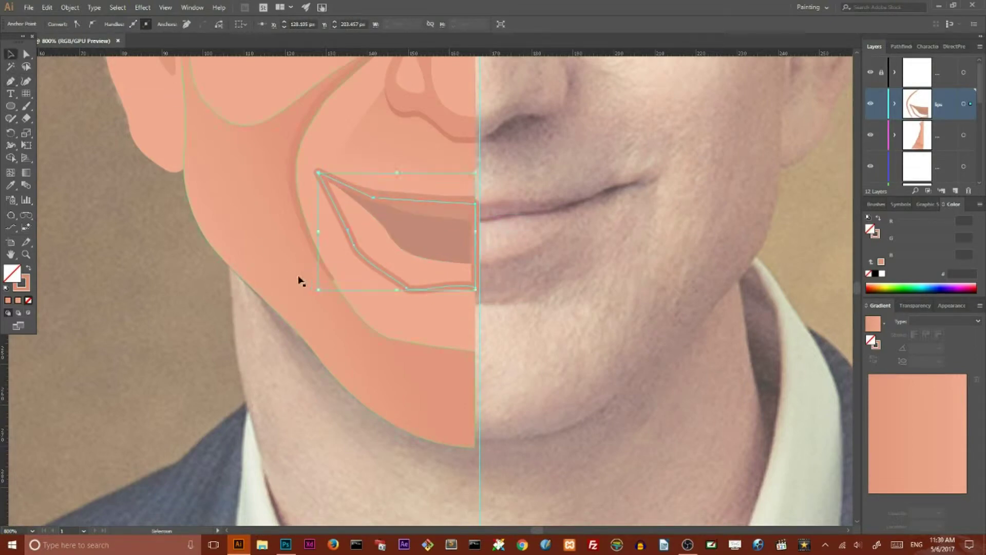
left_click(407, 289)
left_click(10, 54)
left_click(374, 264)
left_click(10, 185)
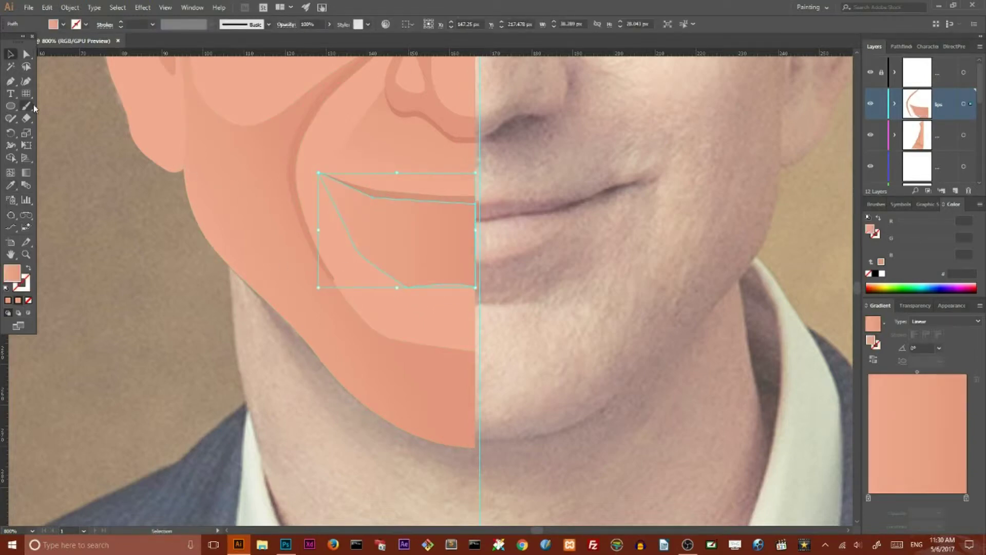
left_click(82, 120)
key("ctrl+shift+a")
key("a")
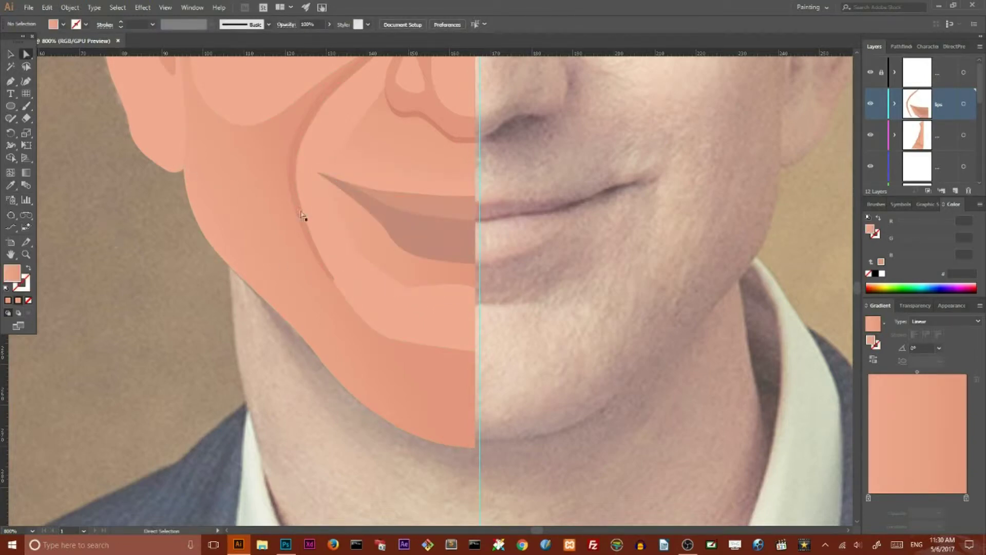
left_click(408, 288)
- Inspect the lip segments and the face outline anchors
left_click(364, 263)
left_click(603, 223)
left_click(377, 390)
left_click_drag(403, 362, 502, 353)
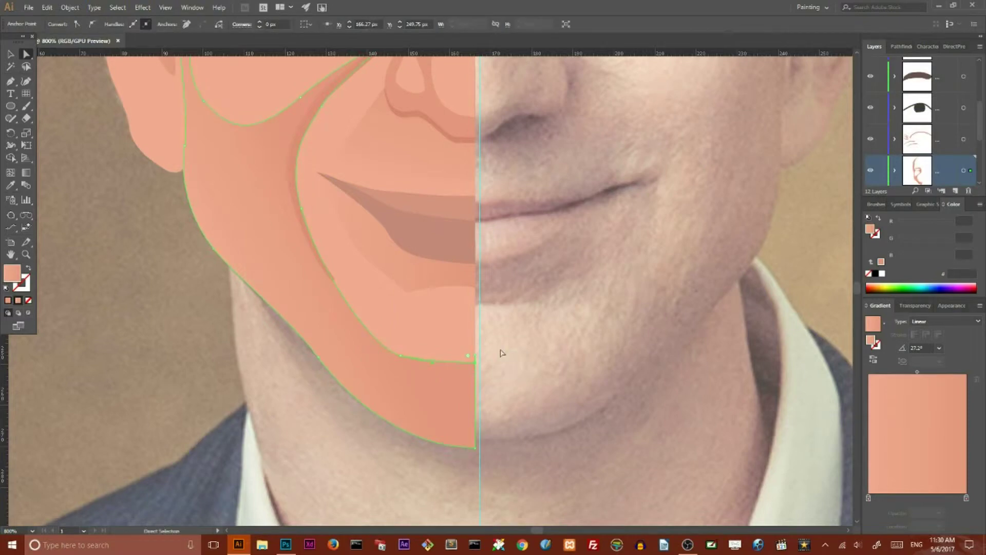
key("p")
key("v")
left_click(103, 138)
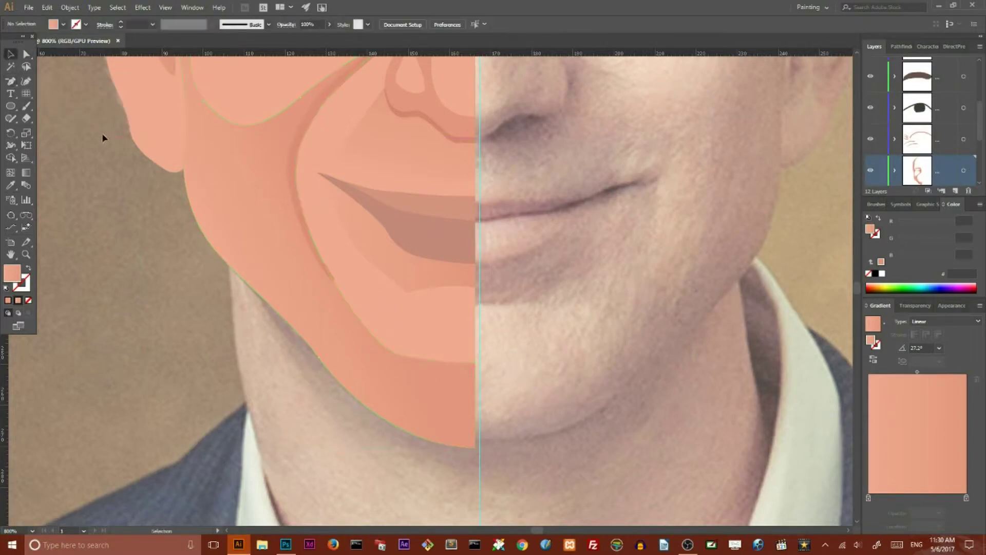
key("ctrl+minus")
key("ctrl+minus")
key("ctrl+minus")
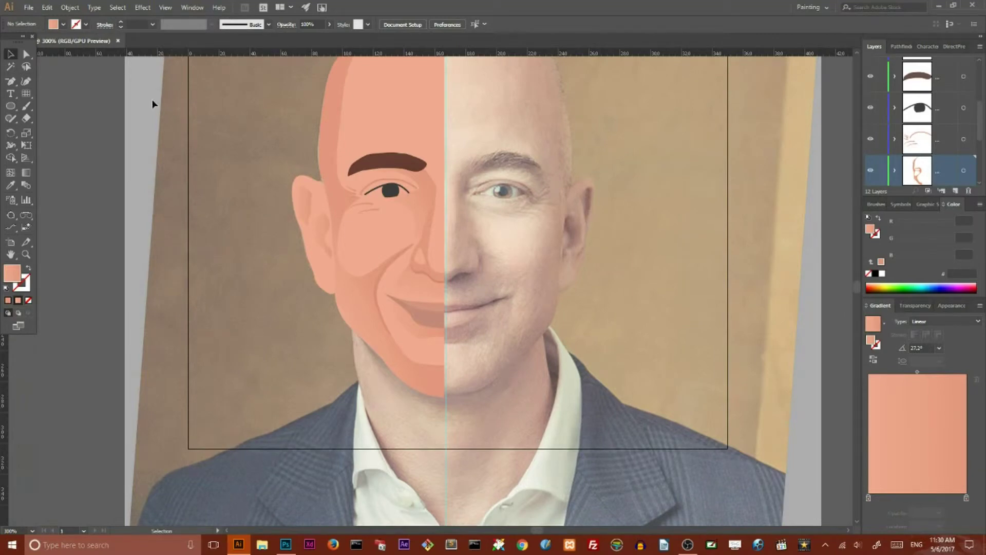
- Zoom in to check the eyebrow shape, then zoom back out
scroll(152, 99, "up", 1)
key("ctrl+plus")
key("ctrl+plus")
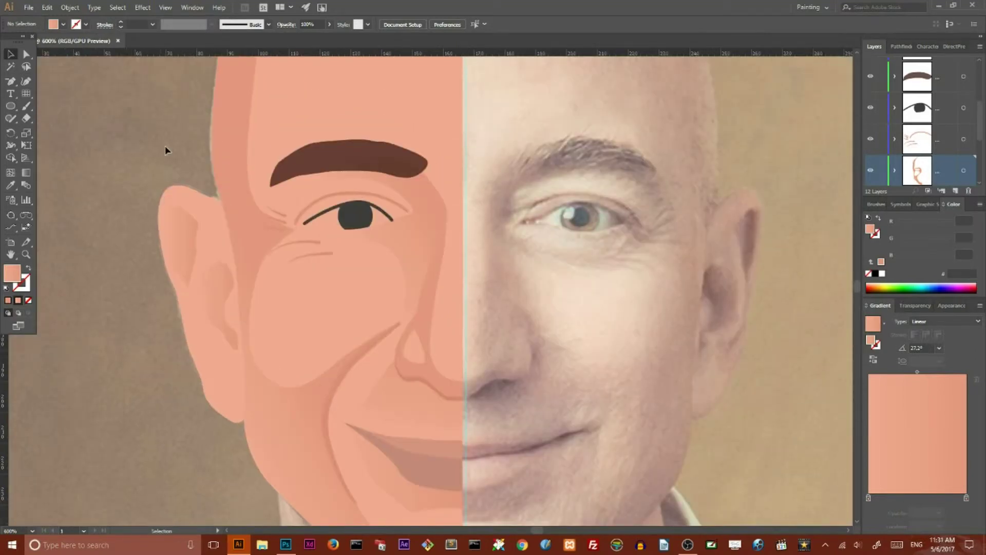
left_click(964, 76)
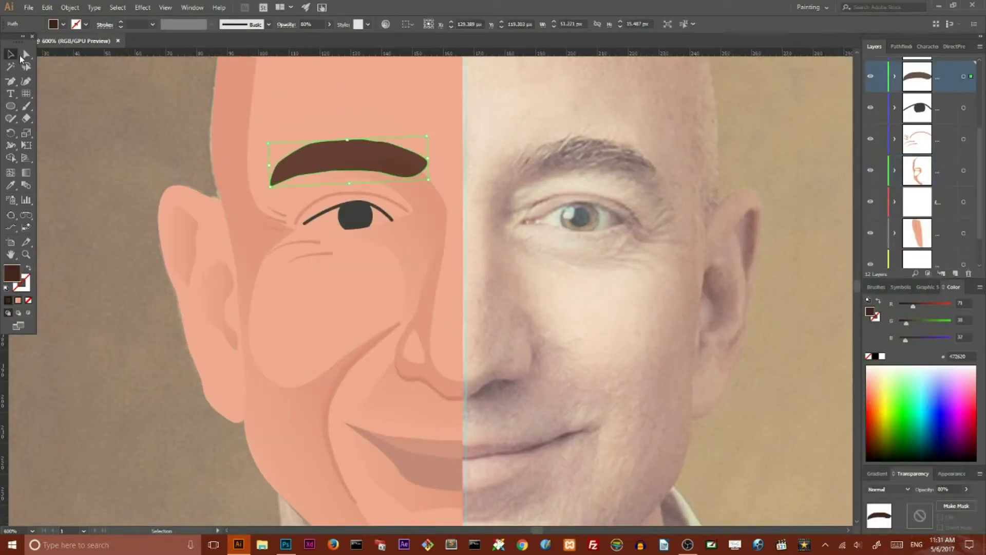
left_click(109, 139)
key("ctrl+minus")
key("ctrl+minus")
key("ctrl+minus")
- Draw a roughly 115.8 px square over the chin and neck
scroll(501, 425, "down", 3)
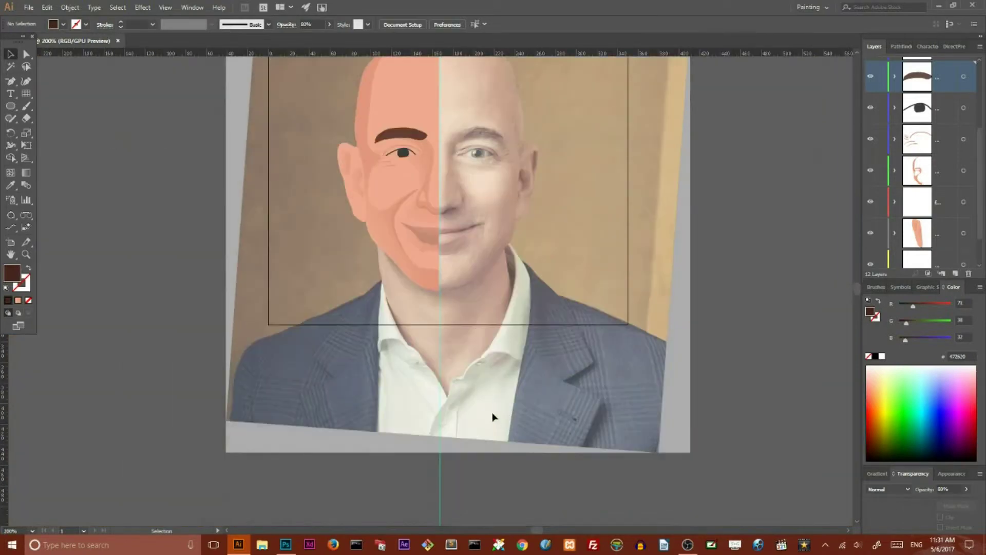
key("ctrl+plus")
left_click(10, 106)
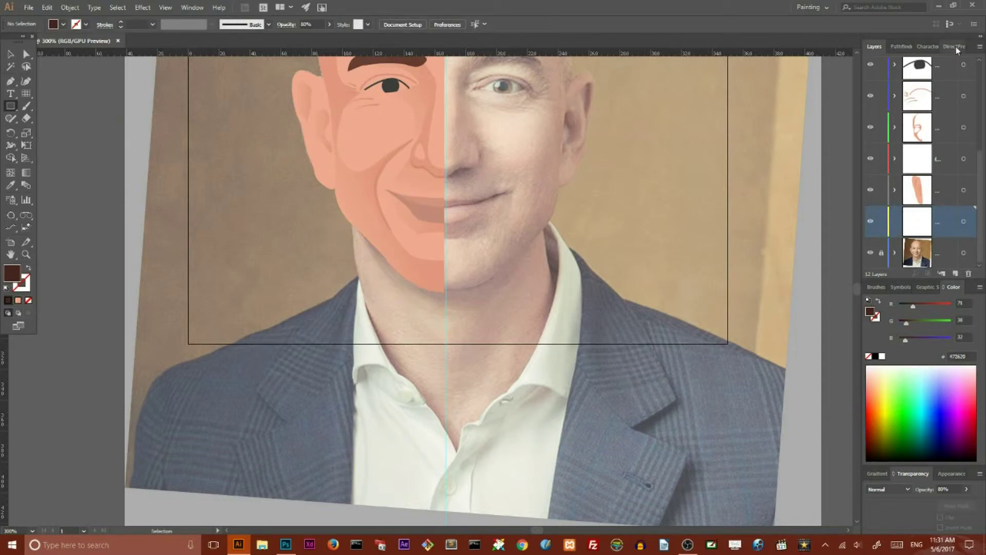
left_click_drag(355, 206, 538, 385)
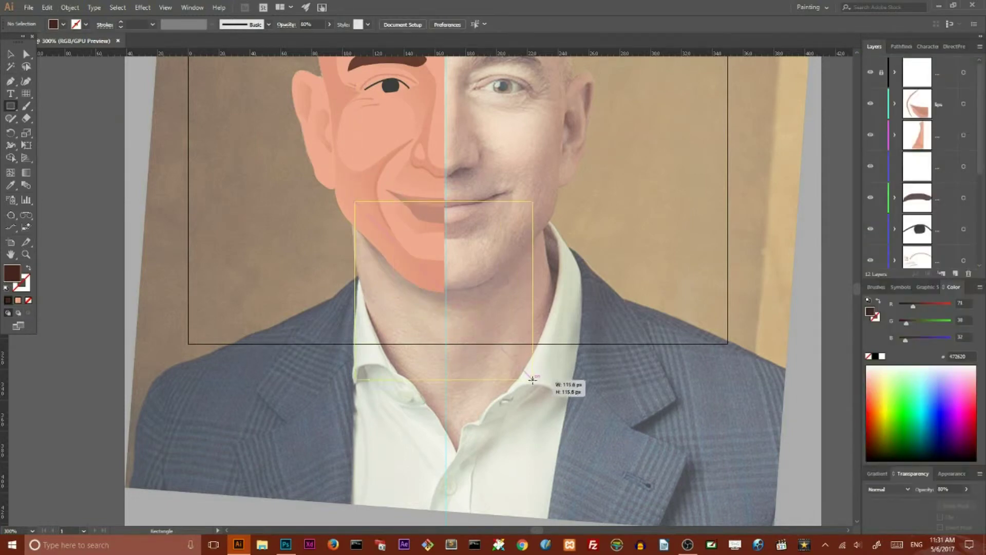
- Fill the square with the face's peach skin colour and send it behind the face
key("i")
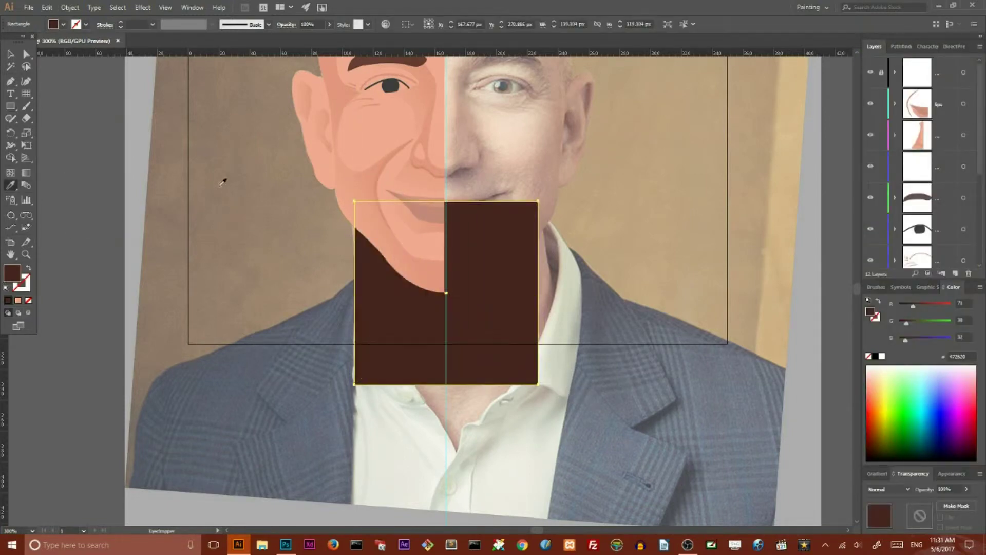
left_click(333, 154)
key("v")
key("ctrl+shift+[")
left_click(179, 219)
left_click(938, 215)
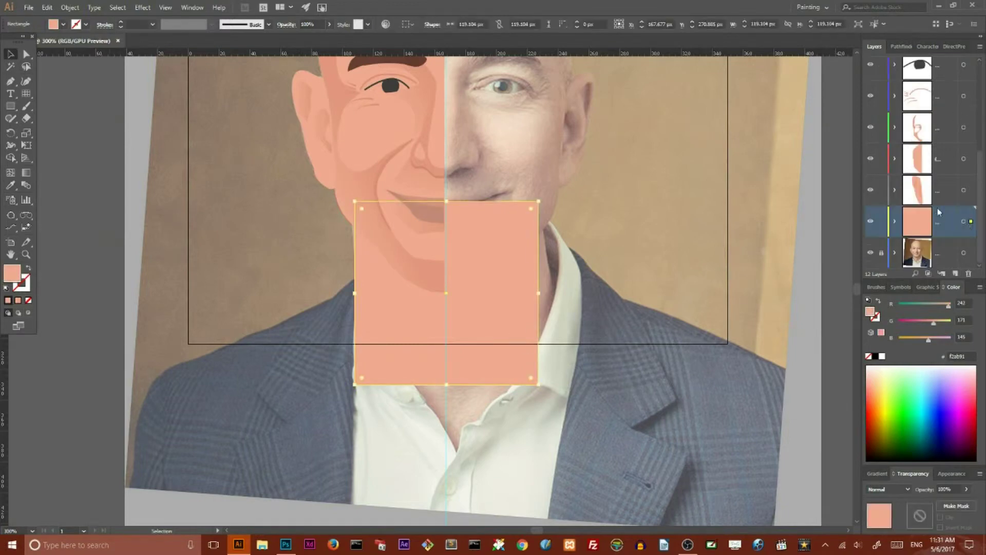
left_click(28, 268)
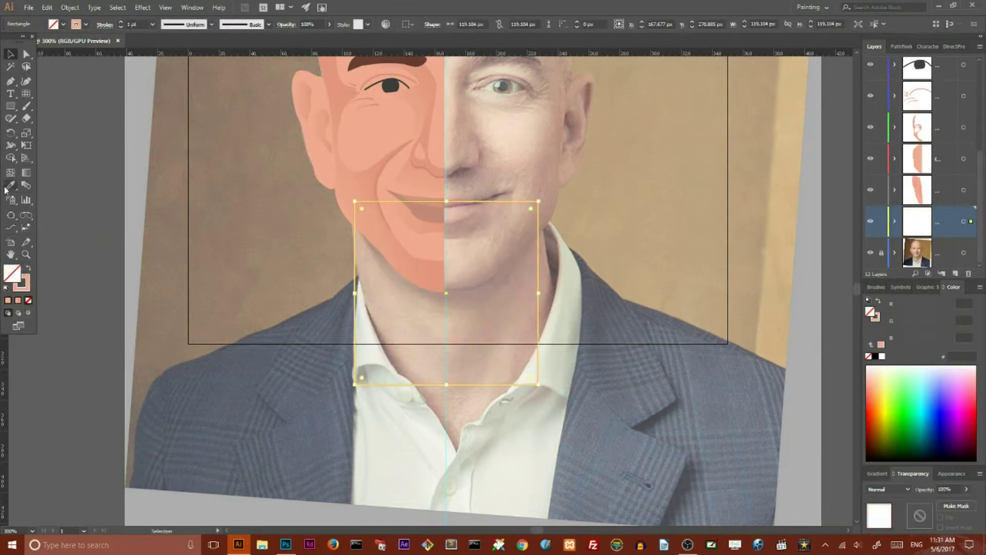
- Trace the jawline freehand and intersect it with the peach square
left_click_drag(10, 118, 77, 131)
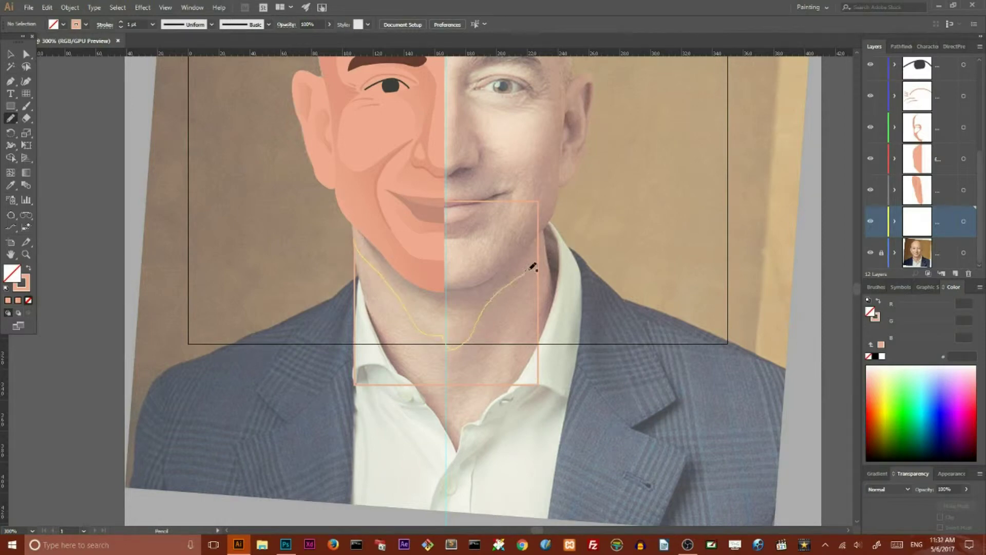
left_click_drag(338, 192, 354, 237)
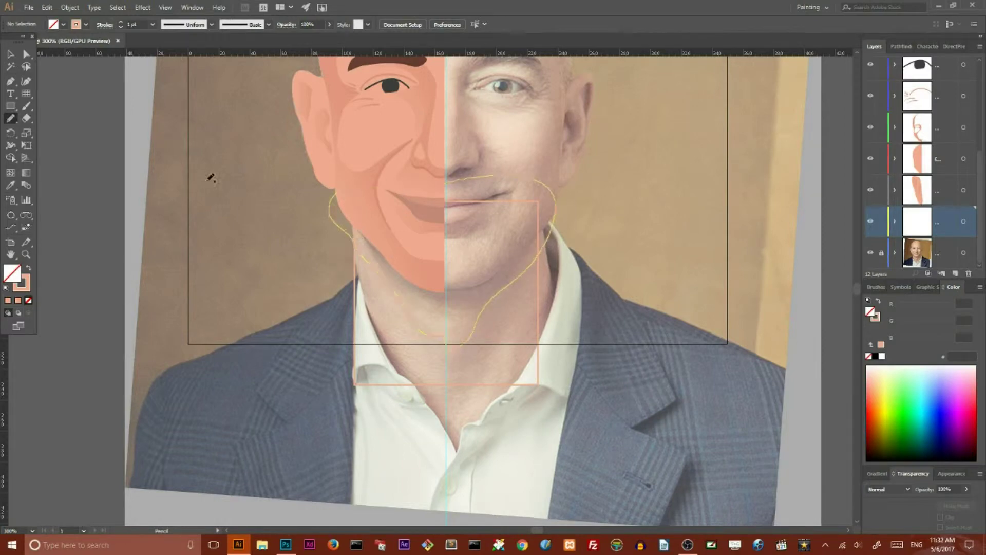
left_click(355, 319)
left_click(395, 296, "shift")
left_click(900, 46)
left_click(910, 73)
- Colour the intersected shape peach, then undo back to the square and jaw outline
key("i")
left_click(359, 172)
key("v")
left_click(331, 290)
key("ctrl+z")
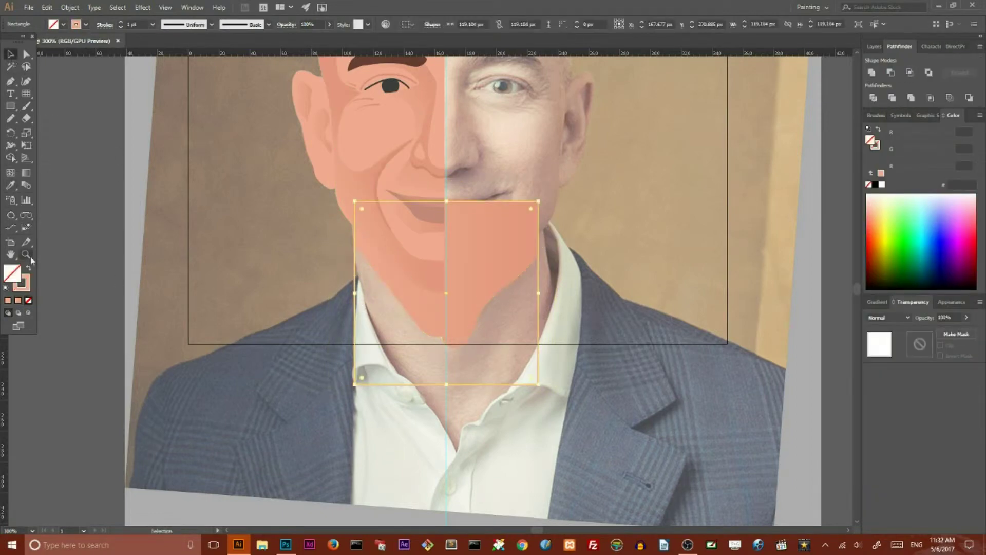
key("ctrl+z")
key("ctrl+z")
- Run a vertical gradient down the neck shape and adjust the chin rectangles
left_click(875, 47)
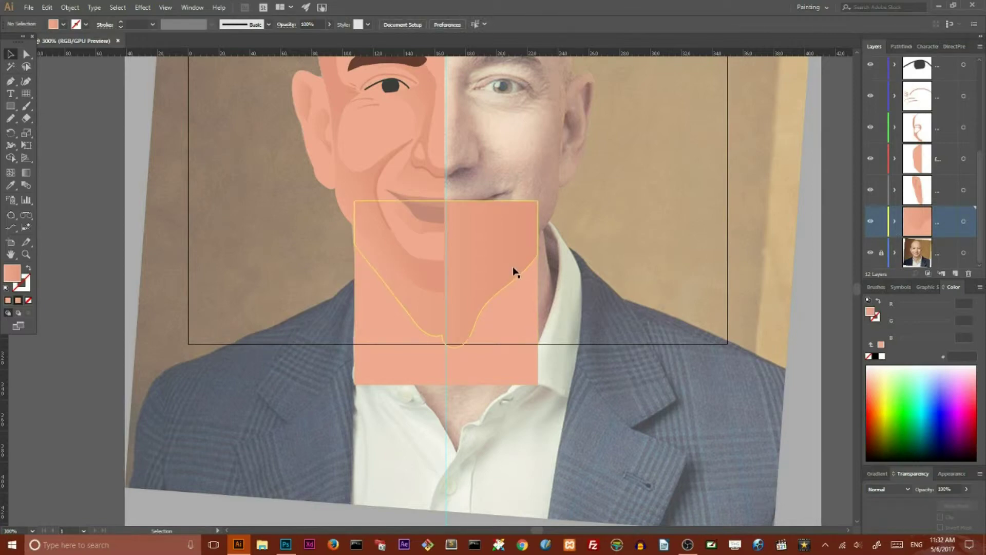
left_click(25, 172)
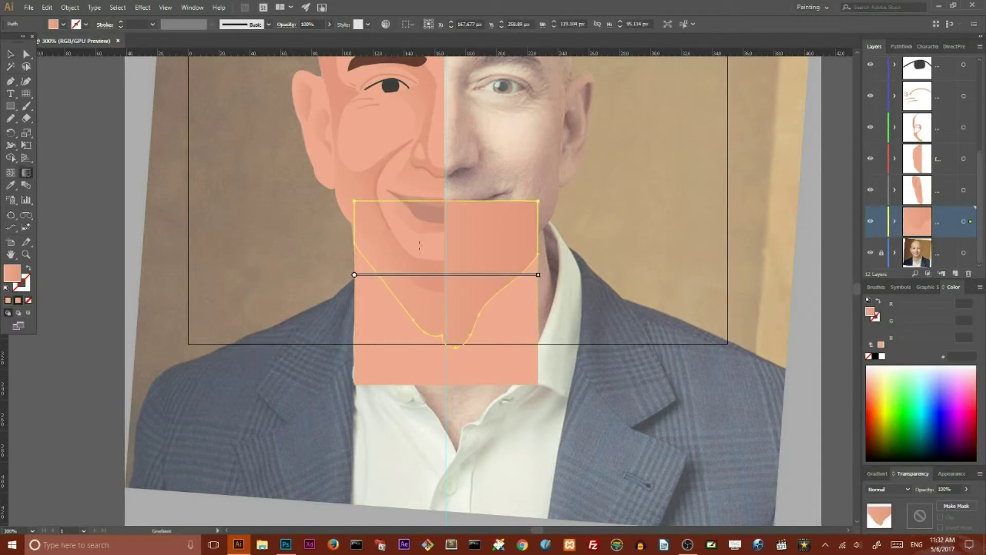
left_click_drag(447, 198, 447, 343)
key("v")
left_click(125, 169)
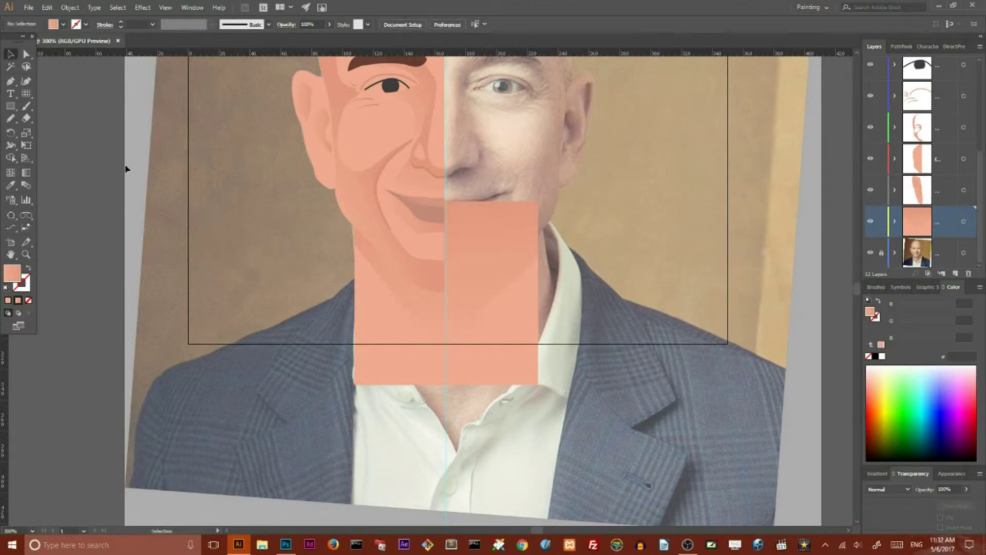
left_click(461, 382)
left_click_drag(446, 384, 446, 343)
- Lock the neck rectangle layer and select the reference photo
scroll(565, 274, "up", 5)
left_click(221, 214)
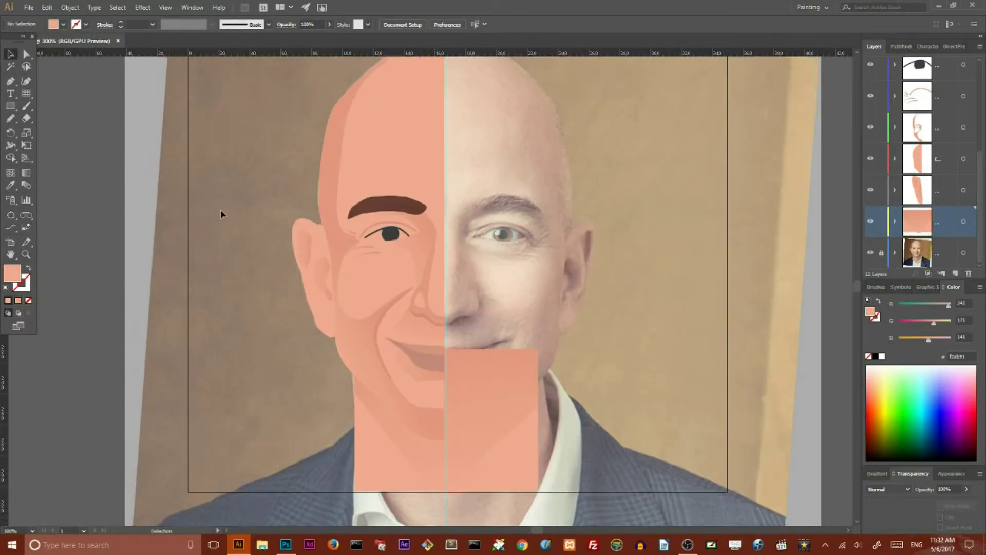
left_click(881, 221)
scroll(606, 334, "down", 1)
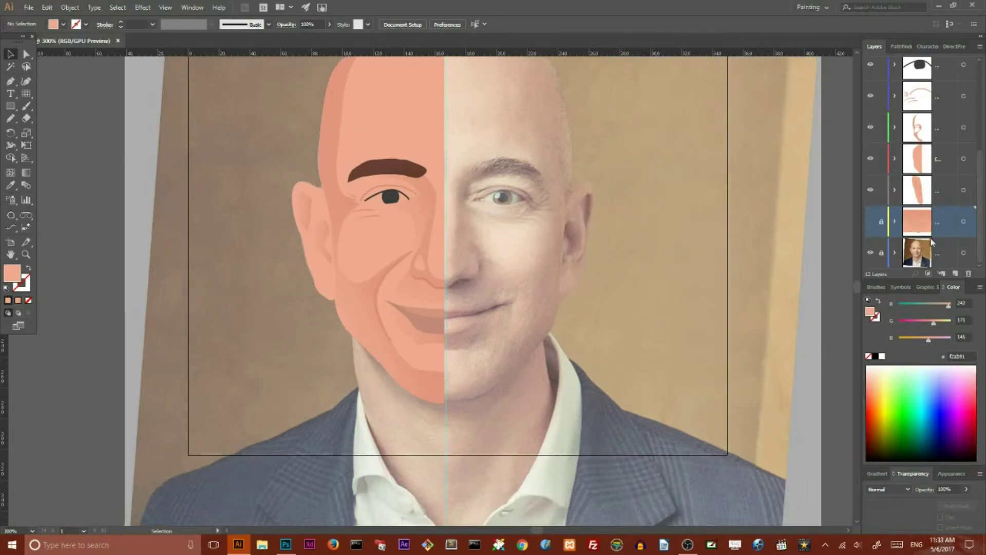
left_click(964, 252)
key("F12")
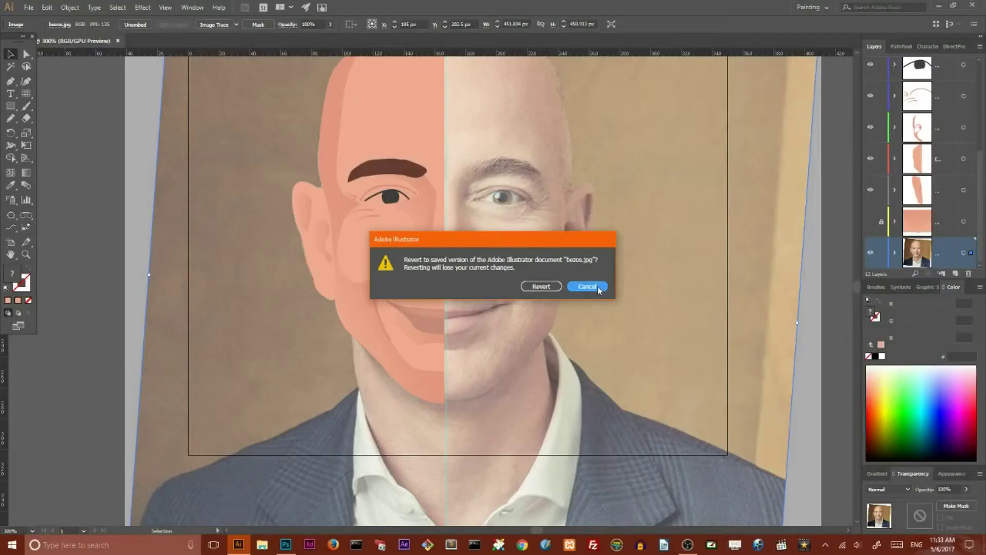
- Cancel the revert, delete the reference photo, and group the half-face artwork
left_click(598, 288)
key("Delete")
key("ctrl+minus")
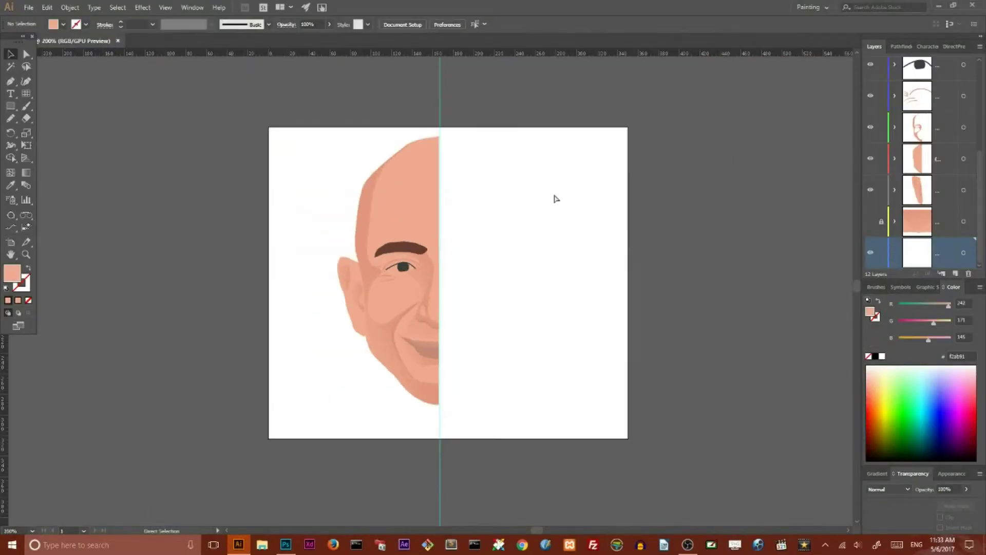
left_click_drag(344, 133, 506, 426)
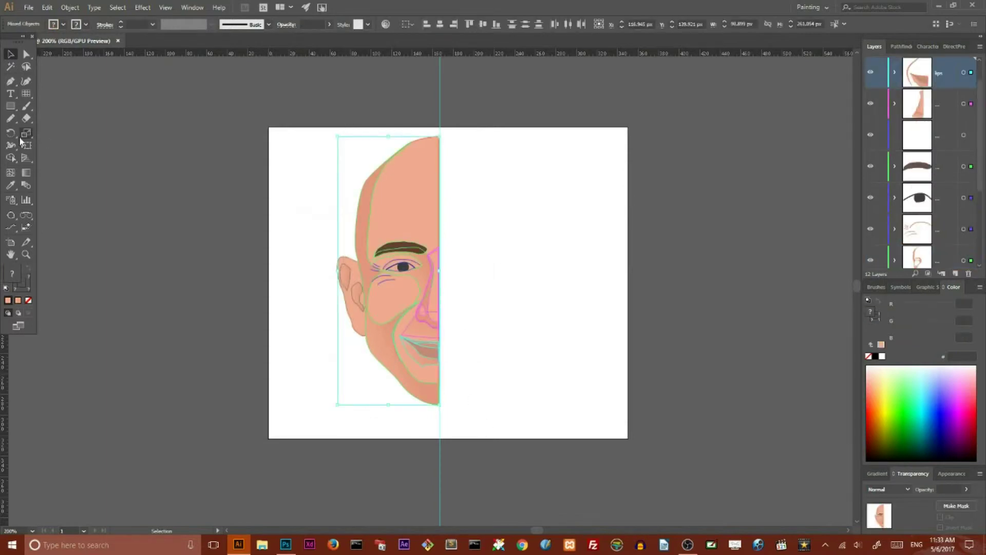
right_click(417, 199)
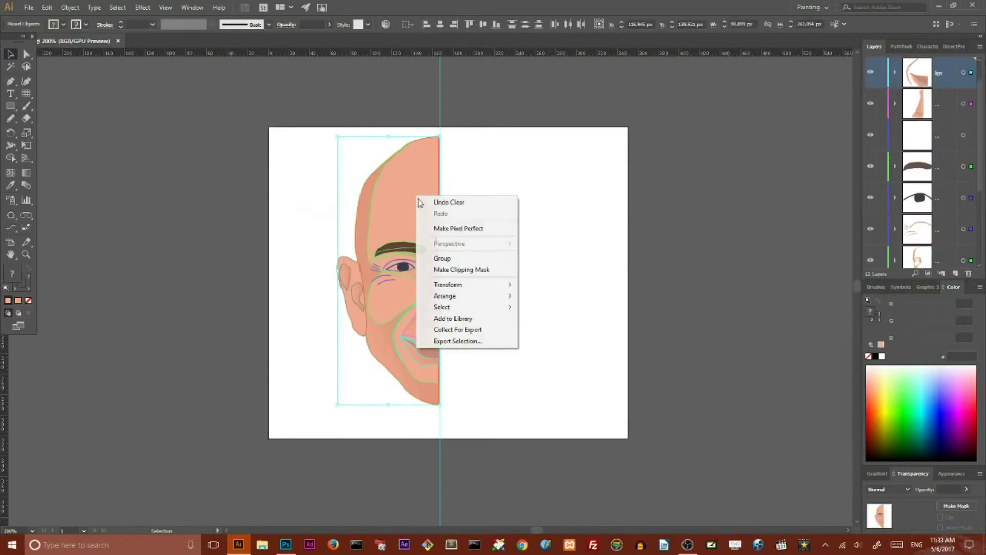
left_click(447, 259)
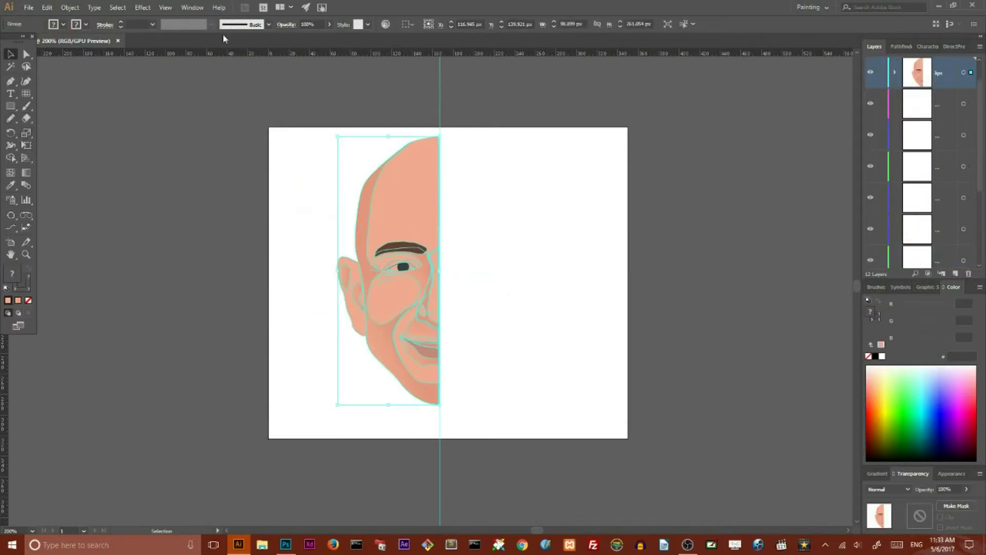
- Check the anchors along the centre line and reselect the face group
left_click(142, 7)
left_click(482, 127)
key("a")
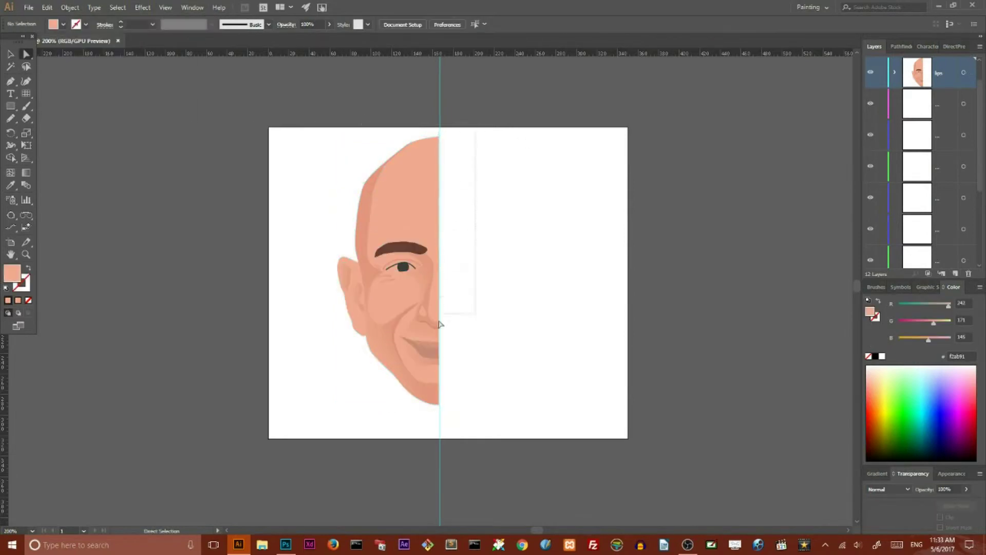
left_click_drag(439, 414, 438, 410)
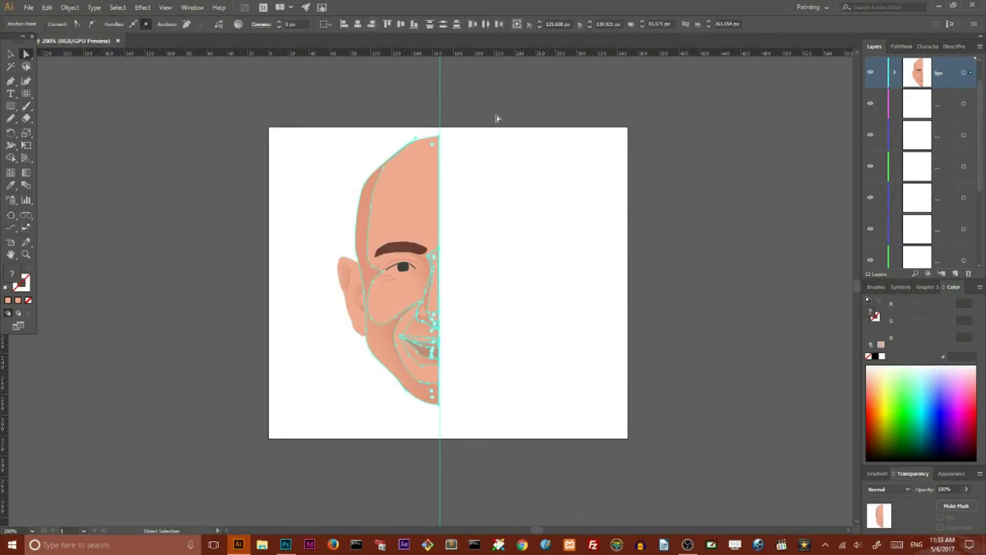
key("v")
- Apply a Transform effect with 1 copy and Reflect X to mirror the face
left_click(142, 7)
left_click(87, 127)
double_click(609, 312)
type("1")
left_click(623, 265)
left_click(522, 343)
left_click(605, 343)
left_click(575, 292)
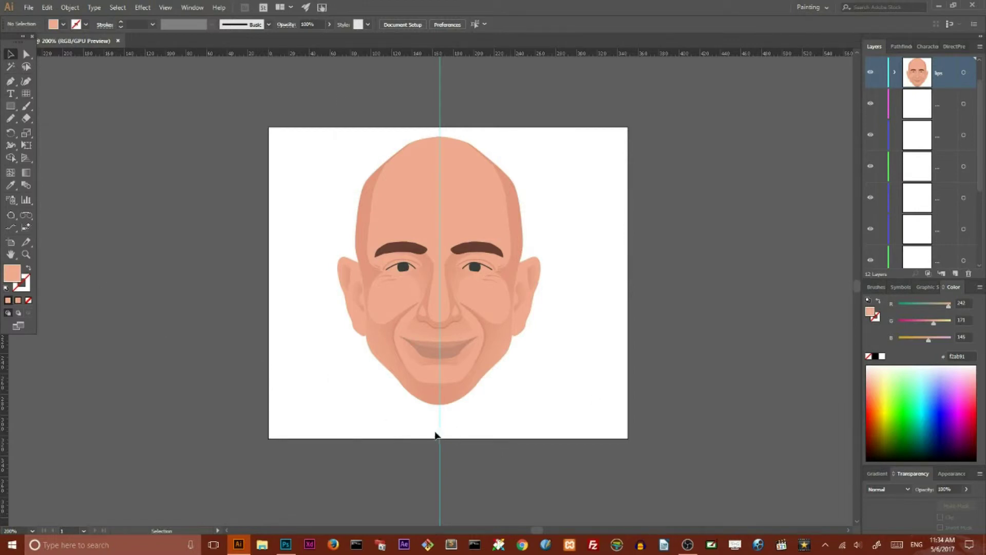
key("ctrl+l")
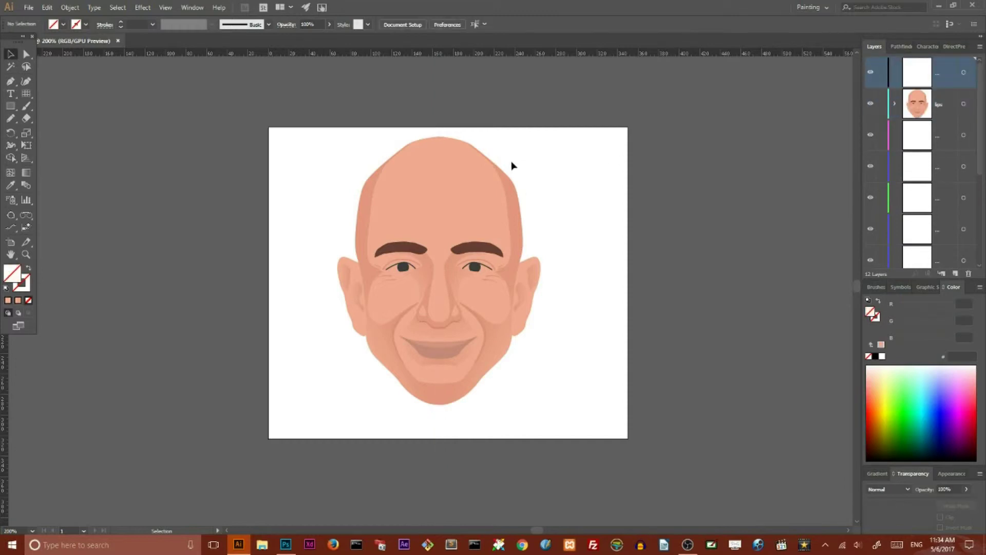
- Reshape the forehead edge and the curve at the top of the bald head
key("ctrl+plus")
key("ctrl+plus")
key("ctrl+plus")
scroll(257, 231, "up", 3)
key("a")
left_click(261, 251)
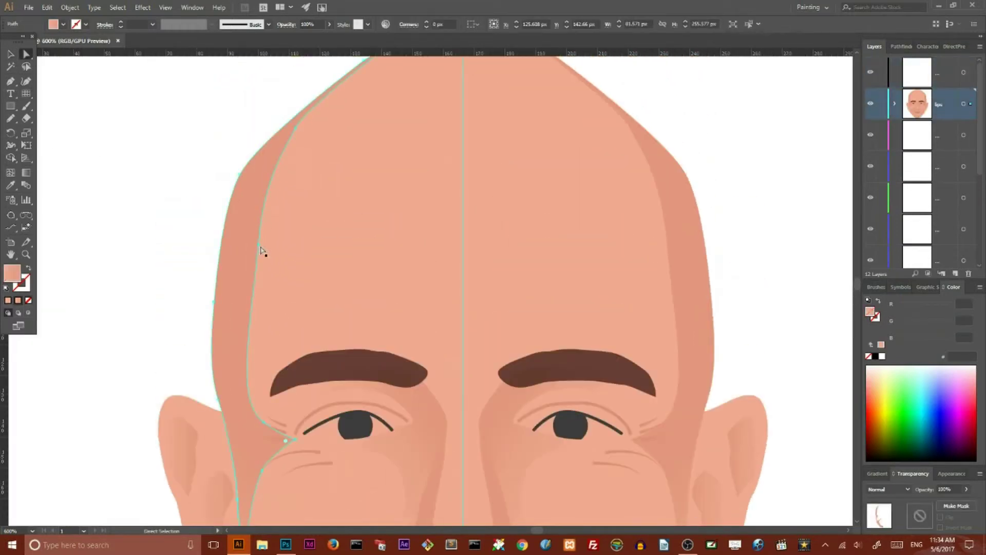
left_click_drag(260, 251, 249, 258)
left_click_drag(282, 171, 302, 128)
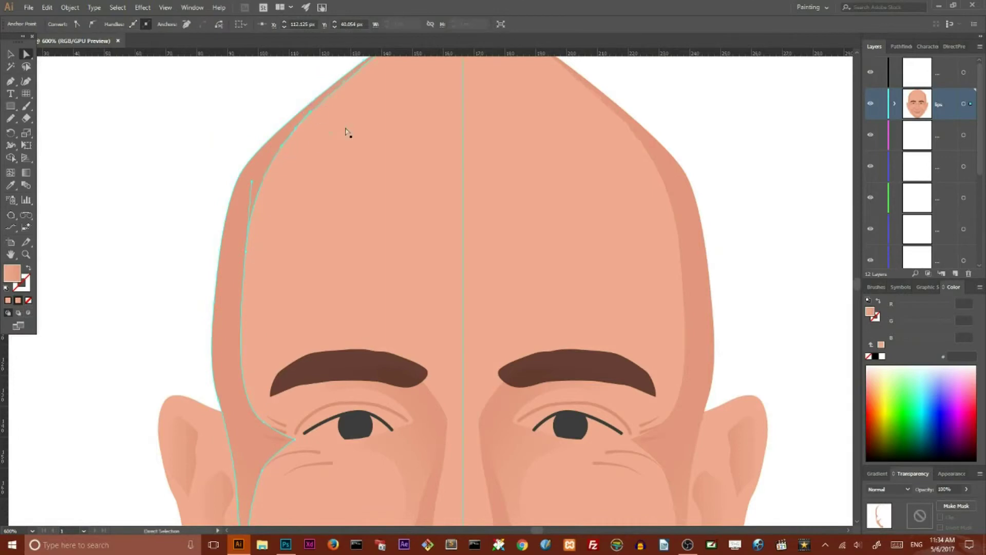
scroll(348, 132, "up", 3)
left_click_drag(456, 143, 460, 147)
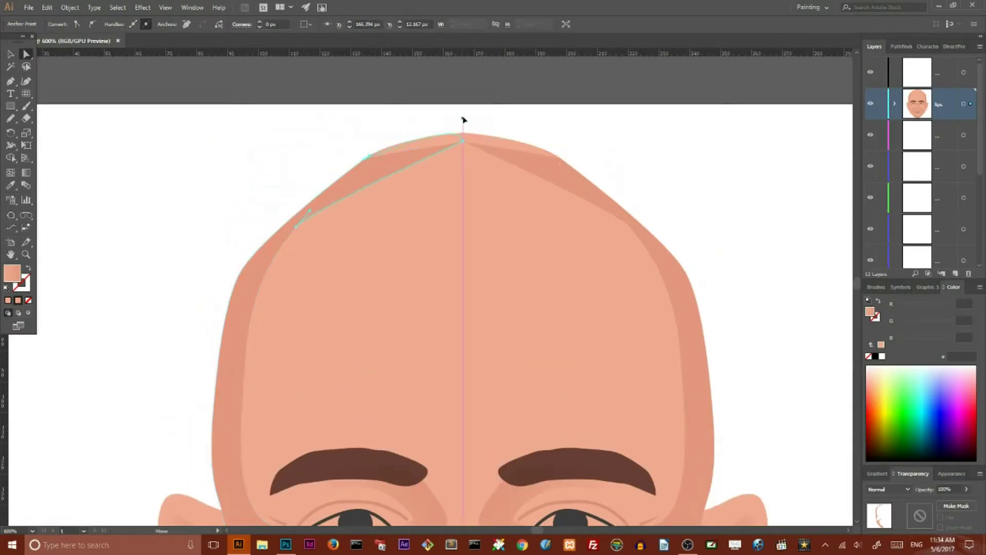
left_click_drag(309, 211, 331, 173)
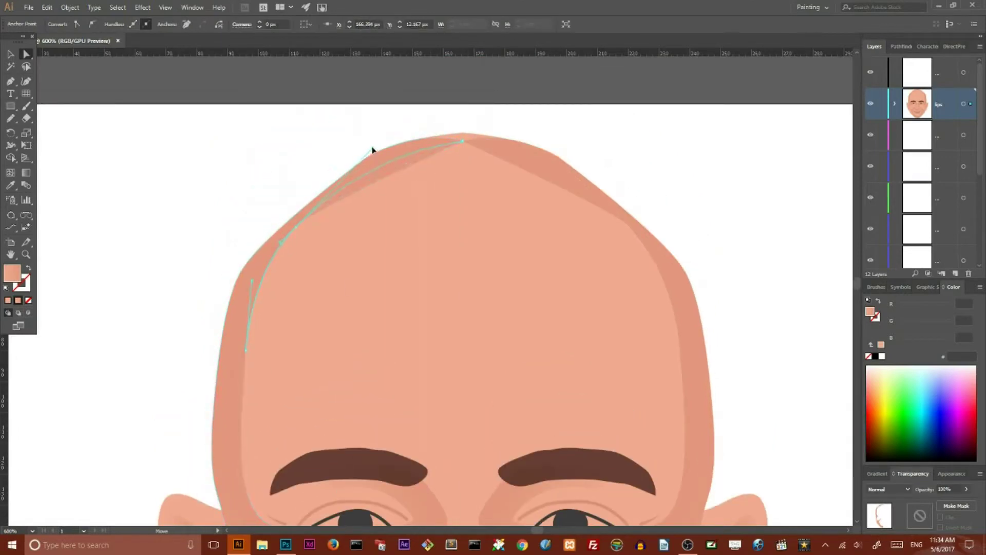
- Pull a new handle from the head's top anchor and raise it slightly to smooth the curve
left_click(291, 128)
key("p")
mouse_move(462, 139)
left_mouse_down()
mouse_move(407, 133)
mouse_move(463, 138)
left_mouse_up()
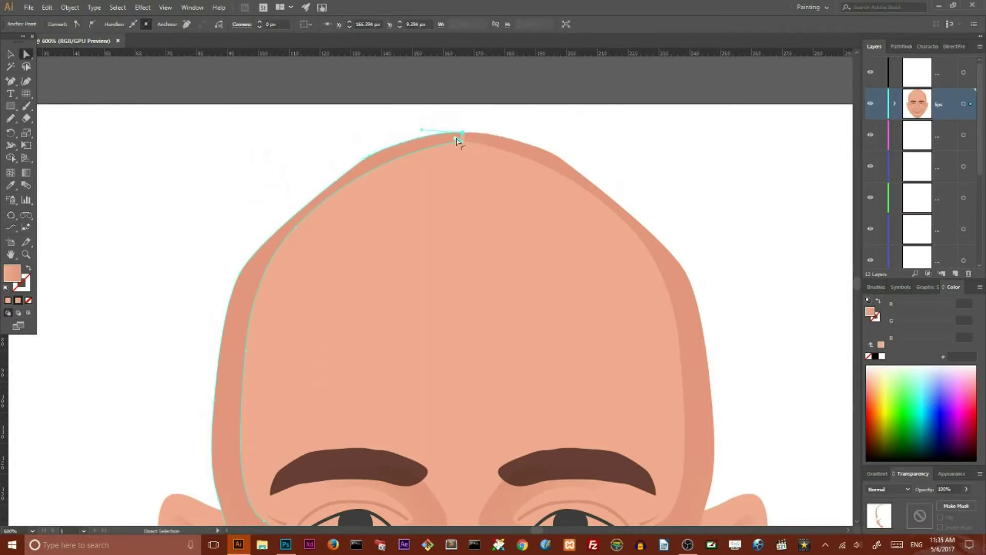
left_click_drag(465, 137, 465, 136)
left_click(467, 110)
scroll(695, 154, "down", 2)
scroll(739, 167, "down", 6)
scroll(740, 168, "down", 2)
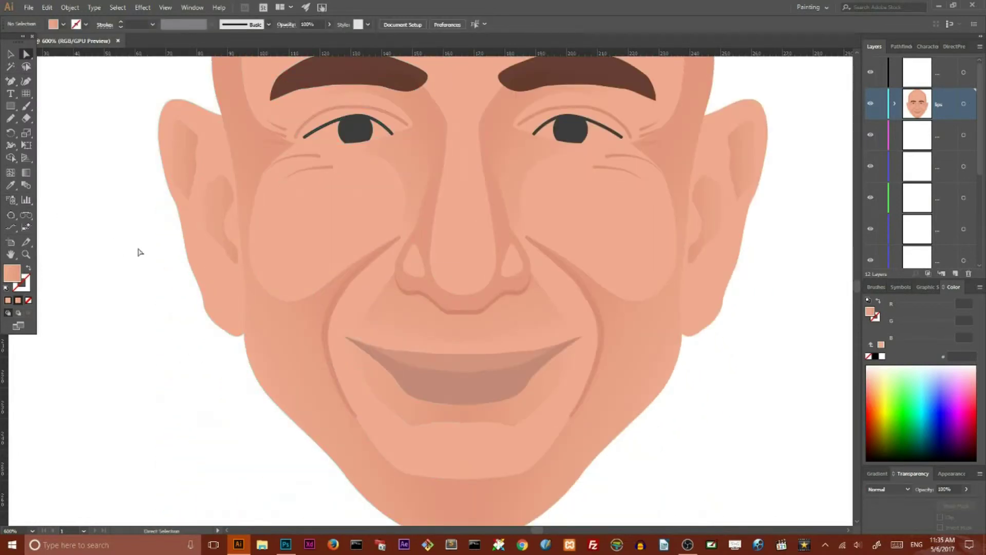
- Inside the face group, nudge the under-eye wrinkle line slightly up-left
left_click_drag(392, 242, 388, 247)
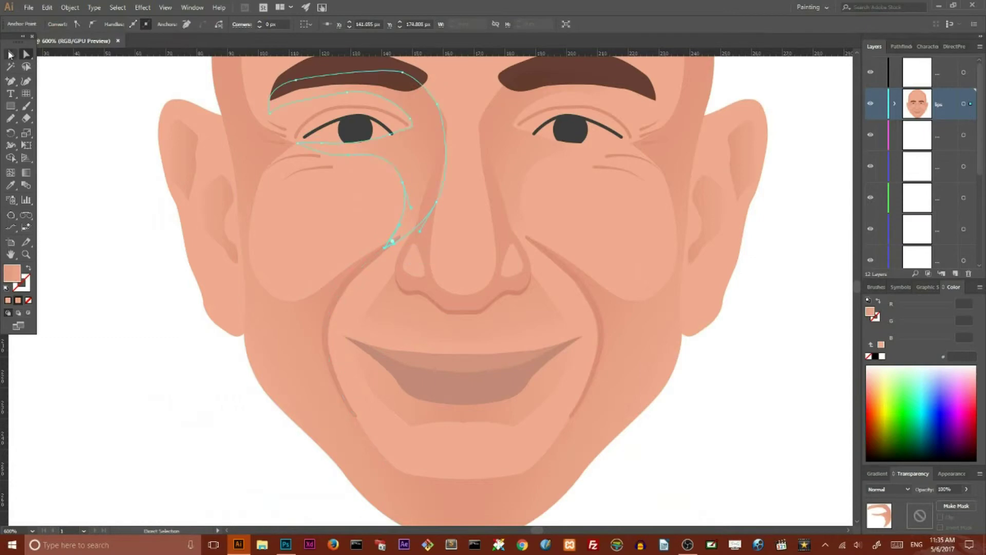
left_click(9, 54)
double_click(341, 293)
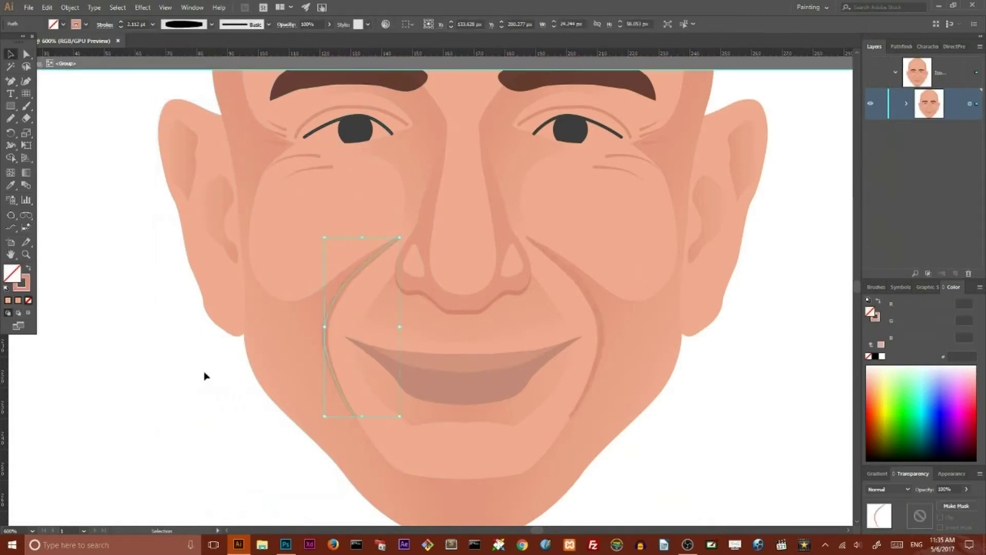
scroll(201, 373, "up", 2)
scroll(200, 373, "up", 2)
left_click(305, 284)
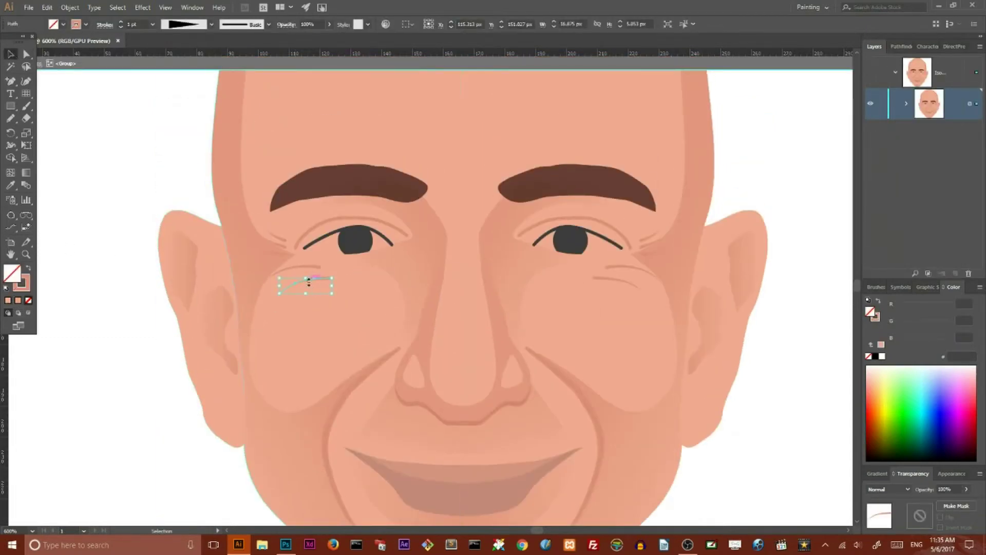
left_click_drag(309, 282, 306, 281)
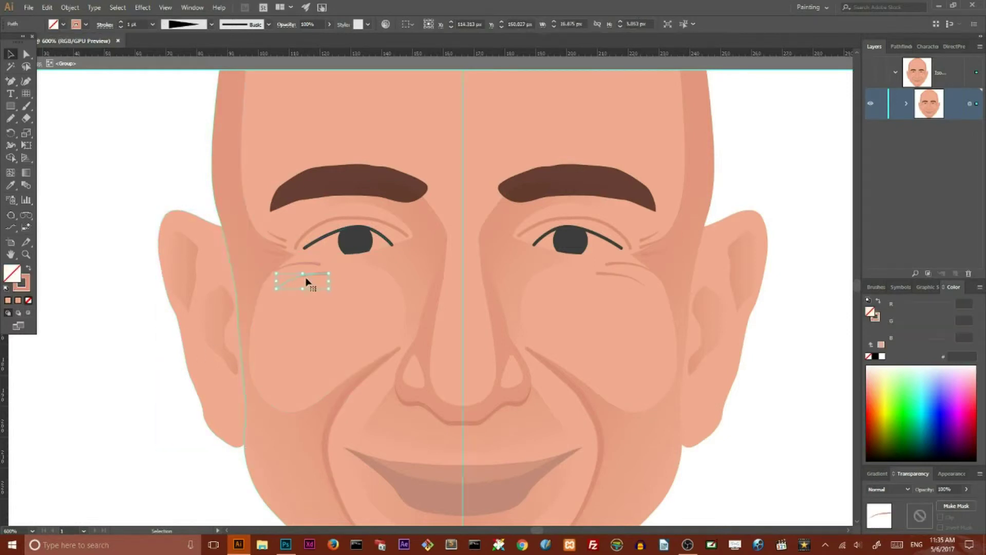
left_click(280, 263, "shift")
left_click(281, 239, "shift")
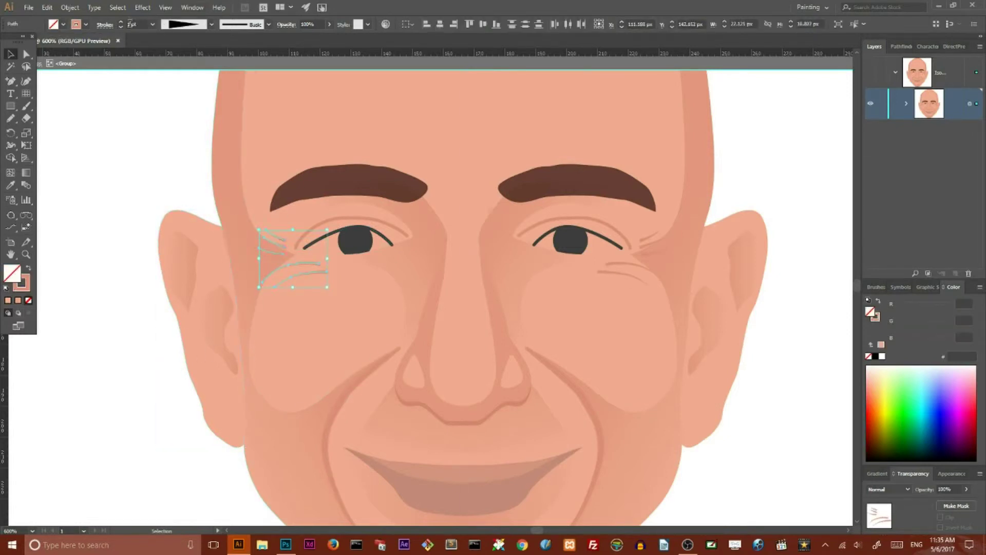
left_click(128, 120)
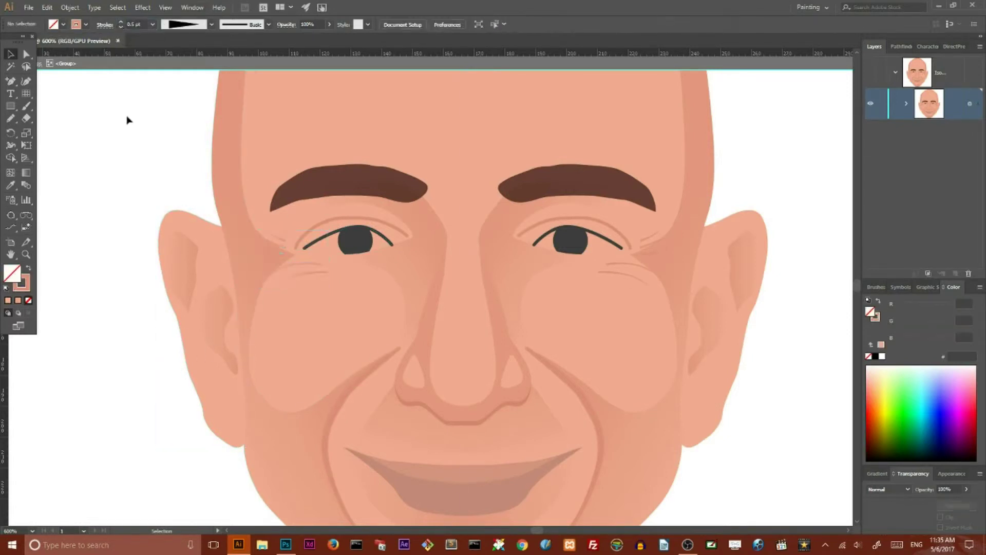
- Adjust the stroke weight of the upper eyelid crease line
left_click(308, 230)
left_click(127, 25)
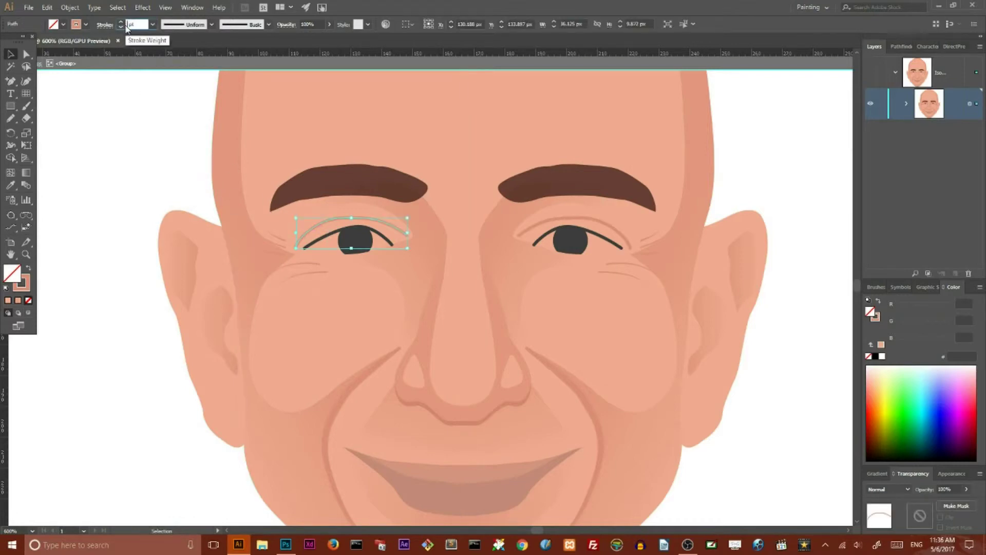
left_click(102, 157)
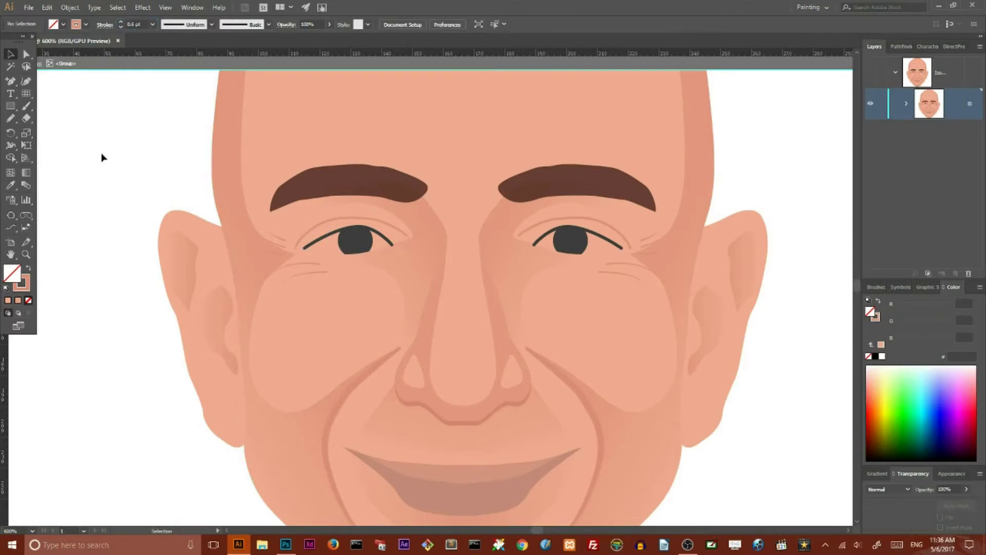
key("ctrl+plus")
key("ctrl+plus")
key("ctrl+plus")
- Connect the dark upper eye line to the eyelid crease with the Pen tool
left_click(10, 81)
left_click(46, 81)
left_click(10, 54)
left_click(169, 146)
left_click(10, 80)
left_click(226, 169, "ctrl")
left_click(339, 210)
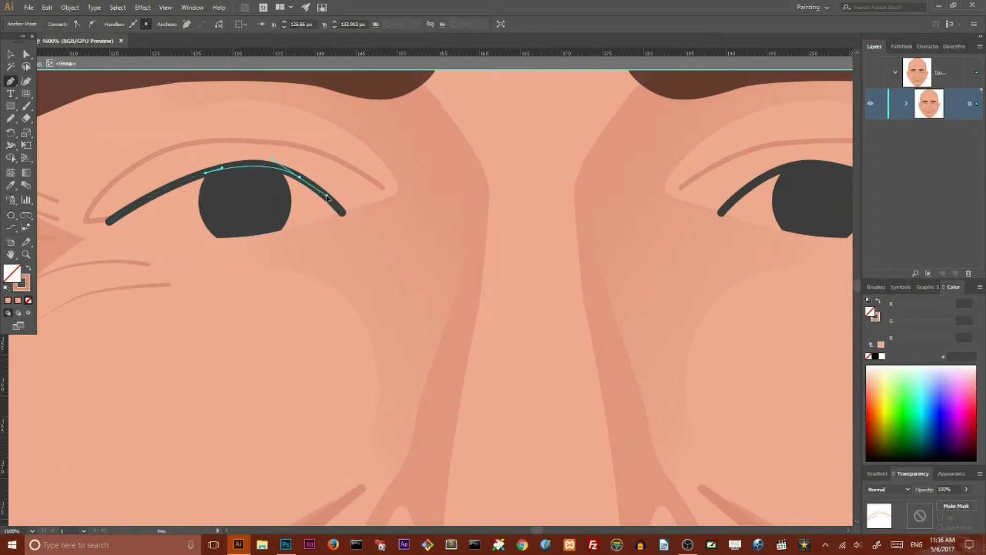
left_click(390, 194)
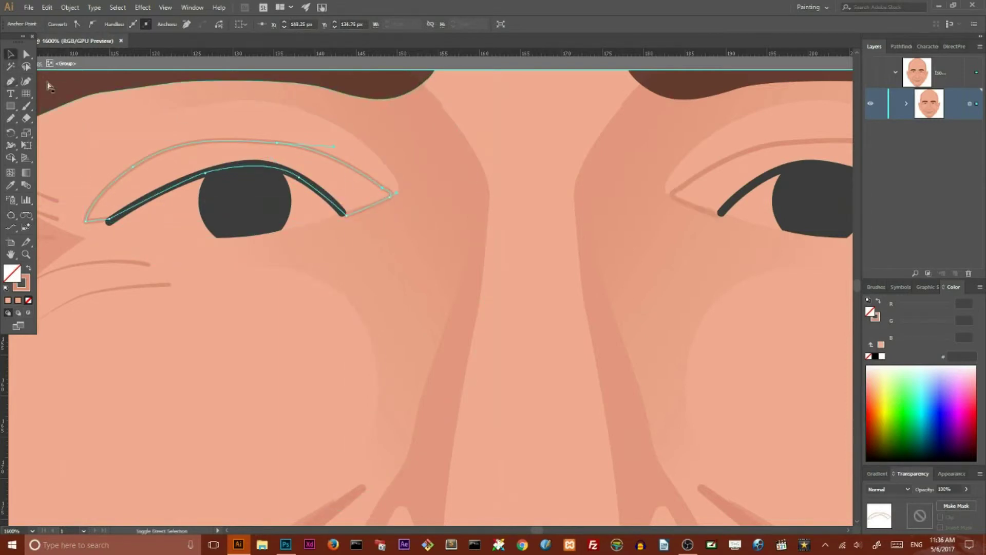
- Turn the joined crease and eye line into a filled lid shape in sampled skin colour
key("shift+x")
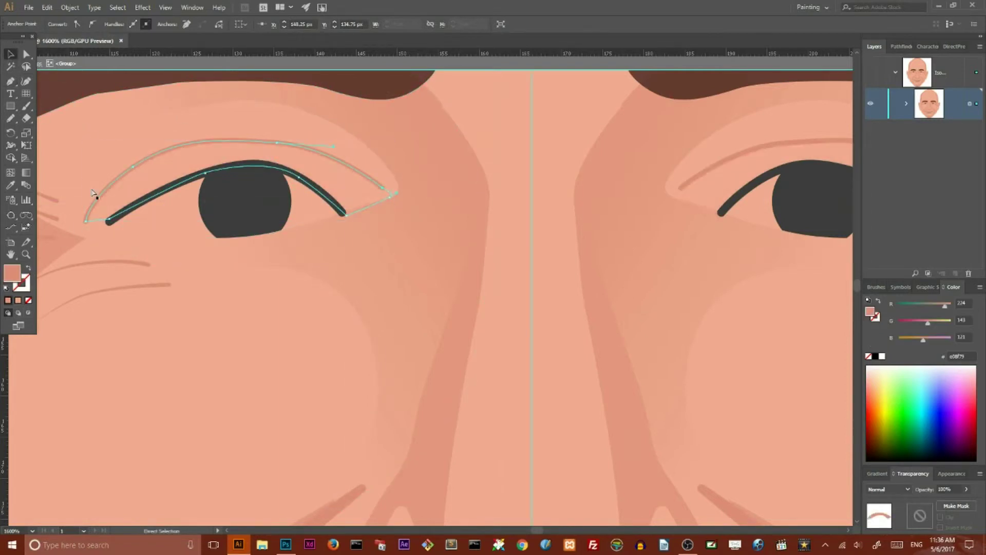
key("ctrl+j")
key("i")
left_click(154, 128)
left_click(11, 53)
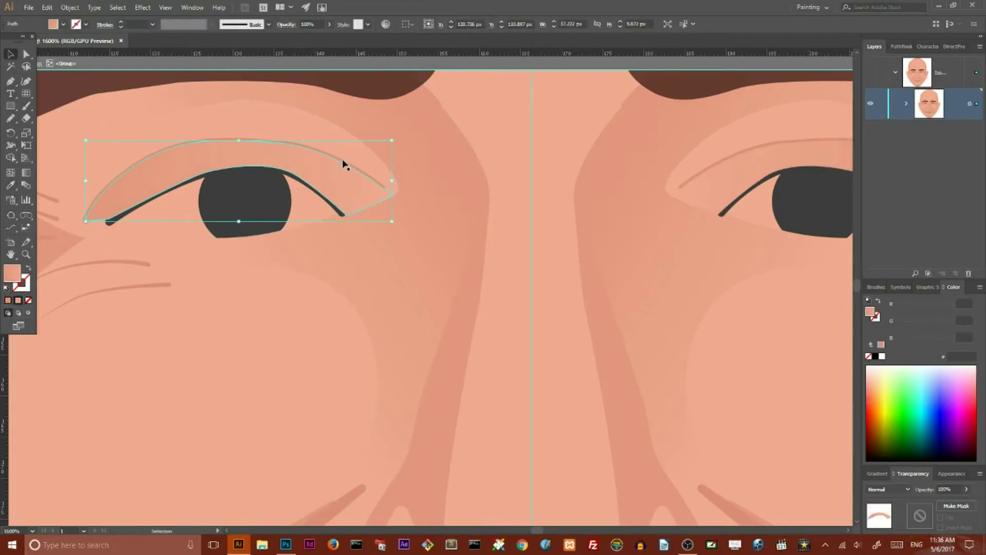
left_click(906, 104)
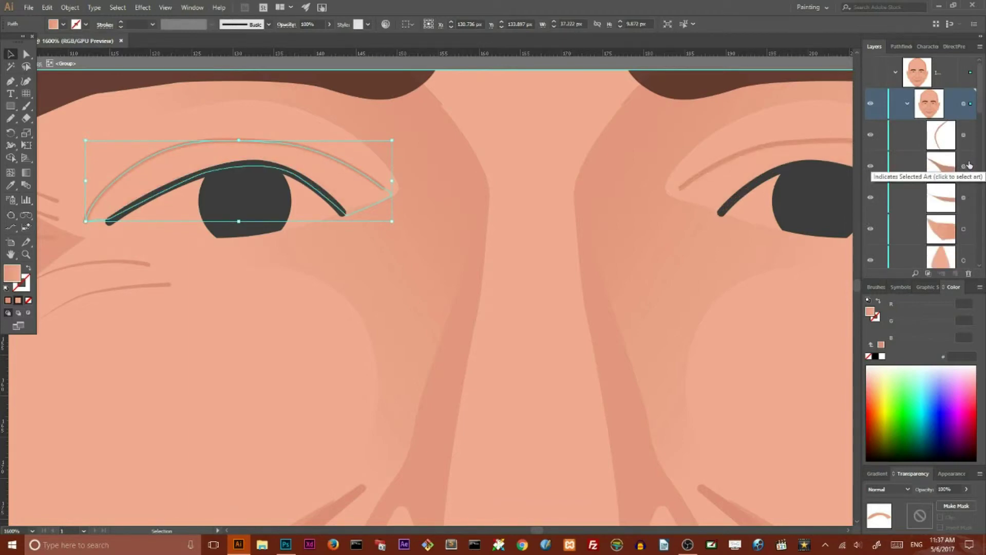
- Shift the crease slightly left and nudge the eye line's left end down to hug the eye
key("a")
left_click(389, 191)
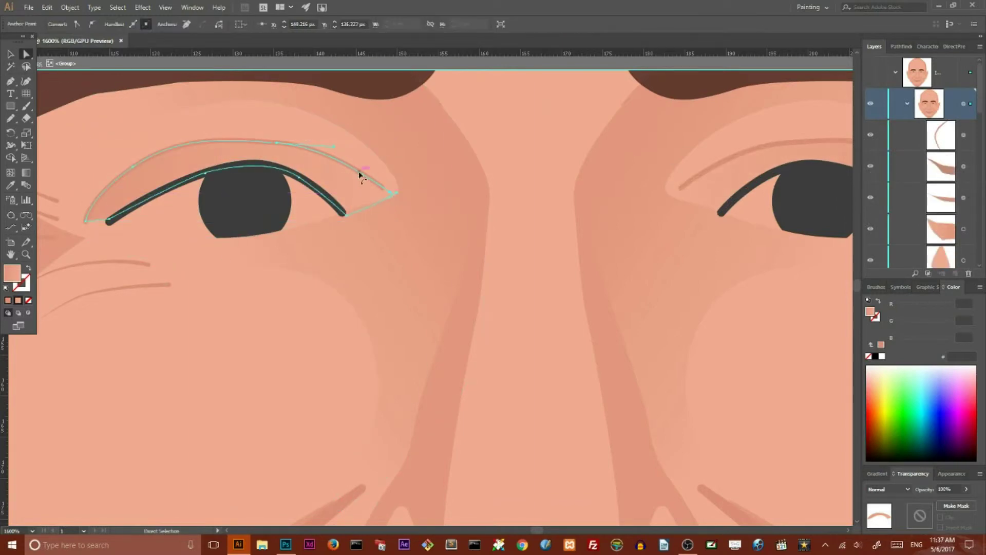
left_click(213, 104)
left_click(244, 146)
left_click_drag(277, 143, 275, 141)
left_click(108, 221)
left_click_drag(108, 220, 110, 222)
- Apply a vertical gradient across the eyelid shape
key("v")
left_click(110, 144)
key("ctrl+0")
key("ctrl+plus")
key("ctrl+plus")
key("ctrl+plus")
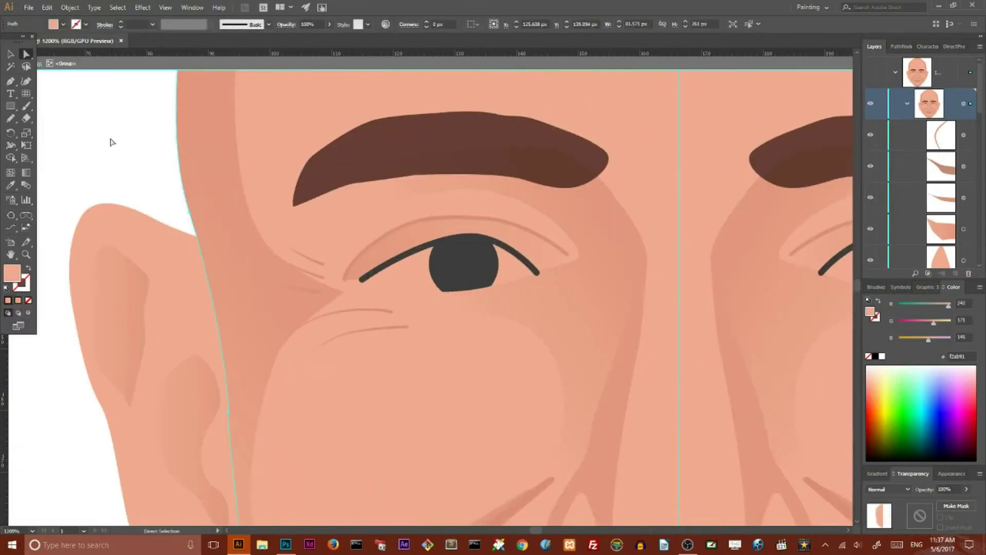
left_click(368, 257)
key("g")
left_click_drag(458, 263, 459, 223)
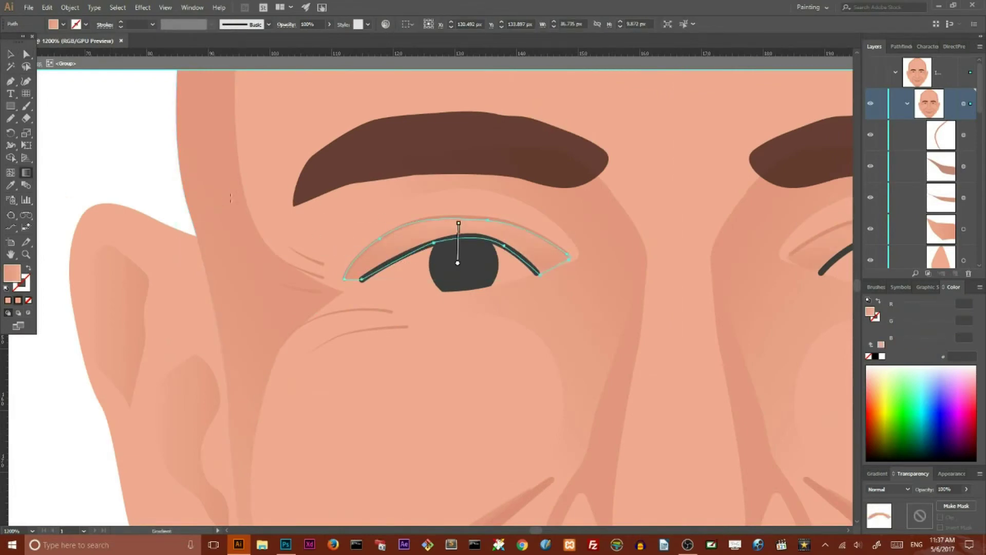
key("v")
left_click(125, 139)
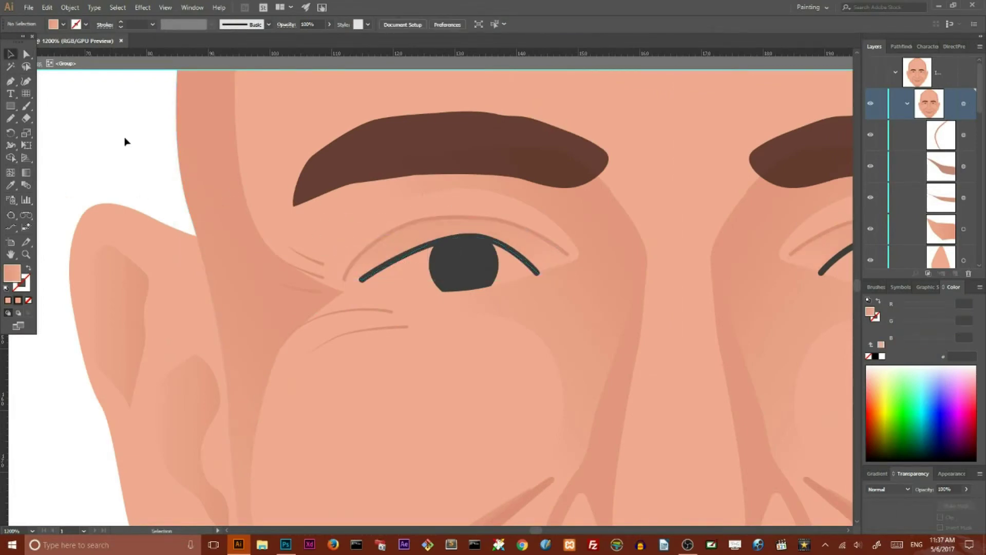
- Close the eye outline with a lower curve from the eye line's end
scroll(196, 193, "down", 2)
scroll(81, 126, "right", 3)
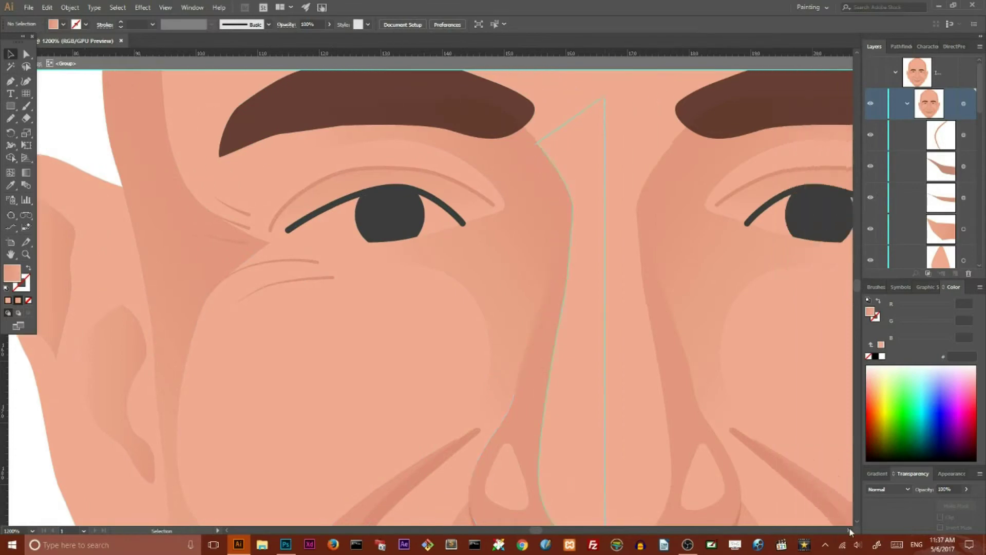
scroll(80, 126, "right", 2)
left_click(11, 81)
left_click(239, 233)
left_click(413, 221)
left_click_drag(413, 221, 414, 223)
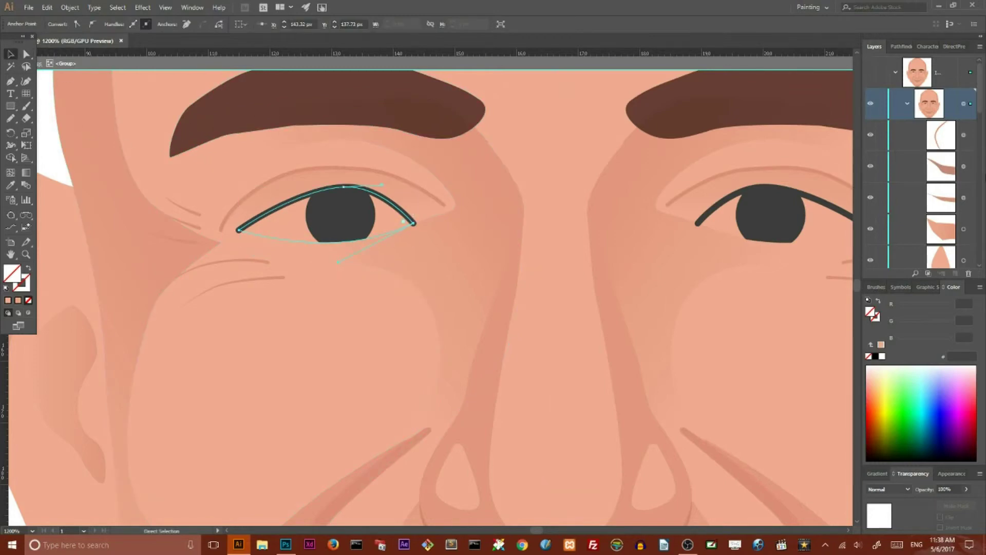
scroll(922, 154, "down", 5)
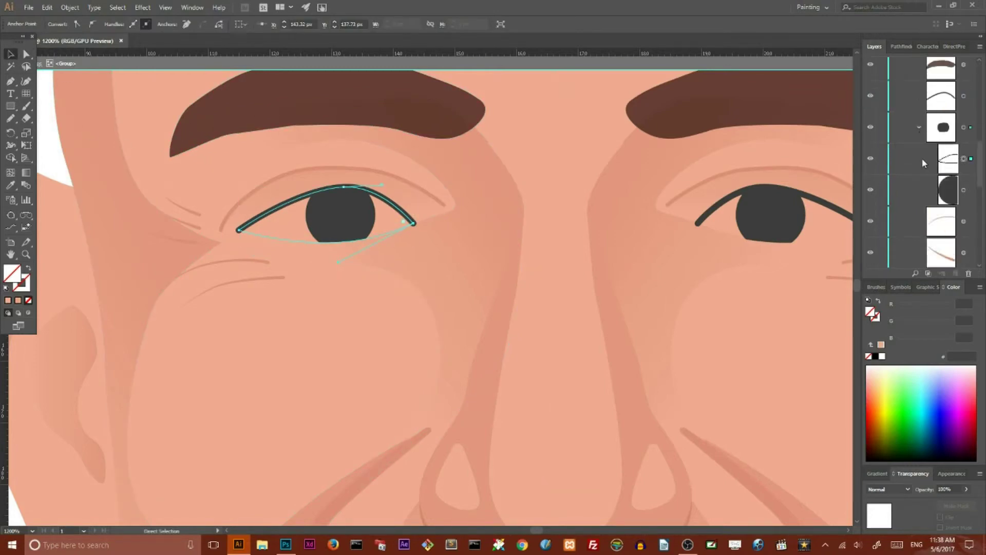
- Duplicate the eye outline in front and fill it with skin colour f2ab91
left_click(964, 158)
key("ctrl+c")
key("ctrl+f")
left_click_drag(963, 114, 963, 113)
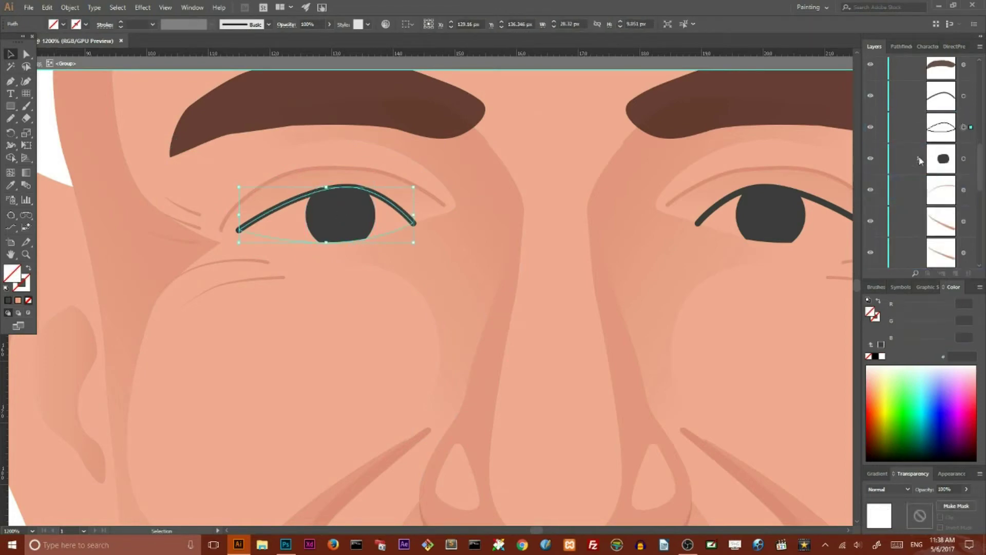
left_click(10, 185)
left_click(87, 186)
- Lighten the duplicate's fill to f2ad97 and place it below the pupil
double_click(9, 276)
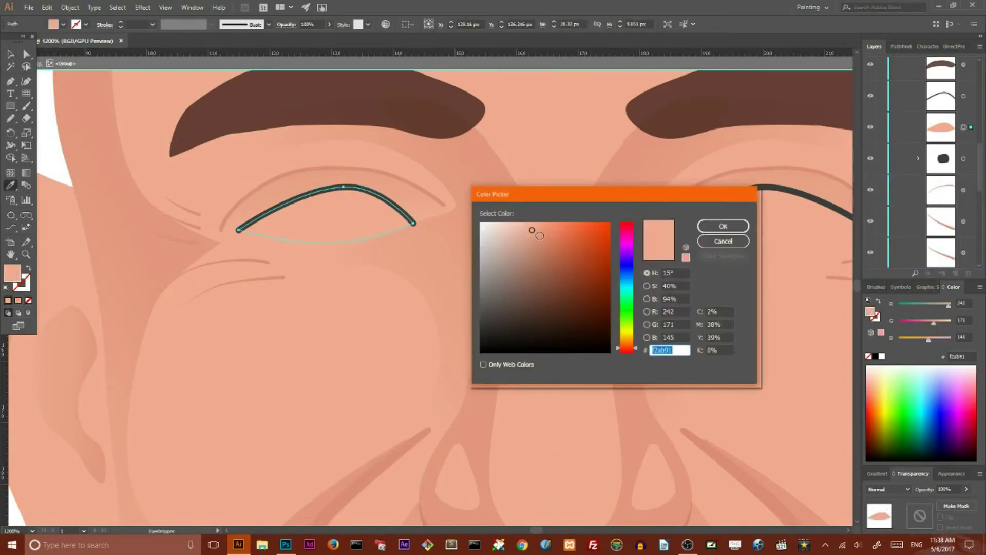
left_click(722, 226)
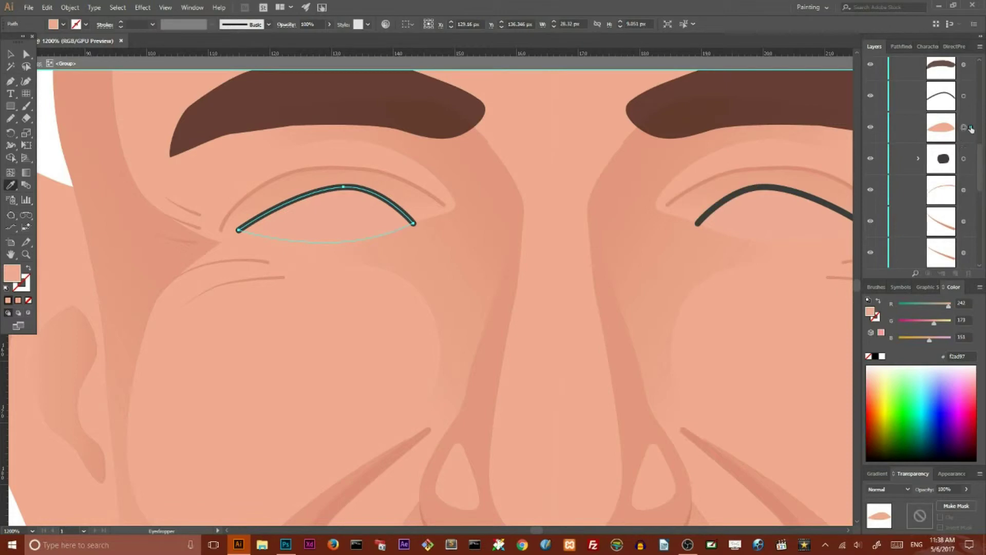
left_click_drag(974, 179, 961, 162)
double_click(13, 272)
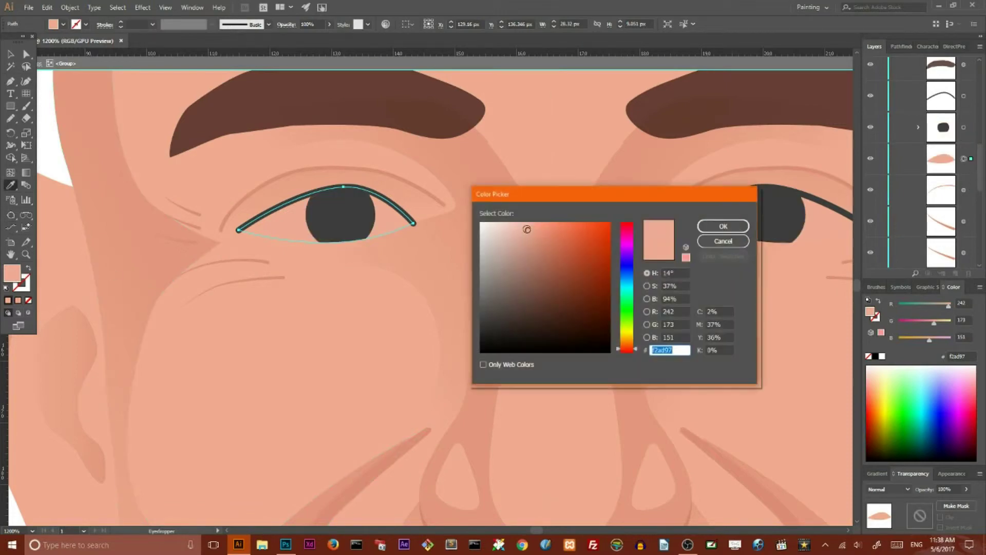
left_click(708, 227)
key("v")
- Select the lip shape under the smile and darken its fill
key("ctrl+shift+a")
key("ctrl+0")
scroll(55, 154, "down", 2)
key("ctrl+equal")
key("ctrl+equal")
key("ctrl+equal")
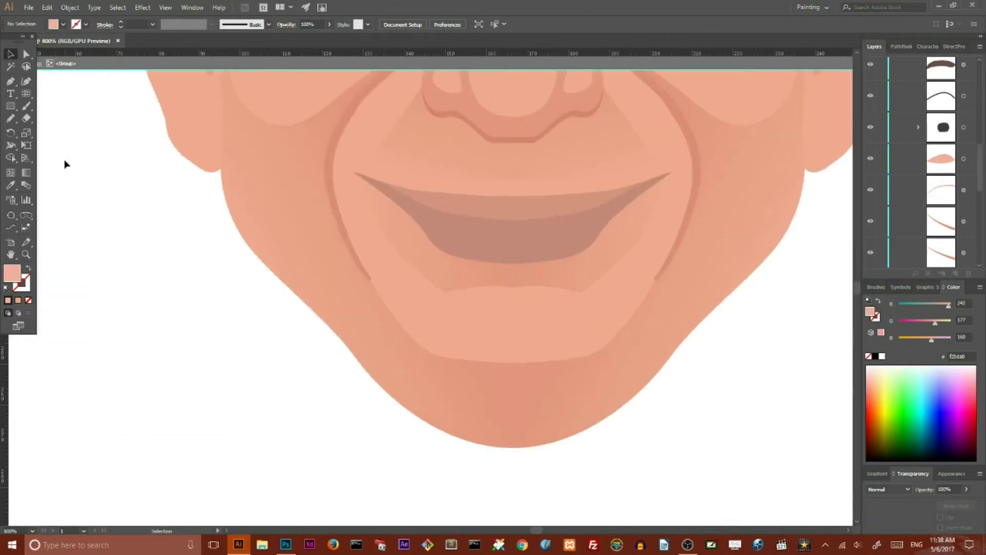
scroll(67, 166, "up", 5)
scroll(67, 165, "down", 2)
left_click(434, 391)
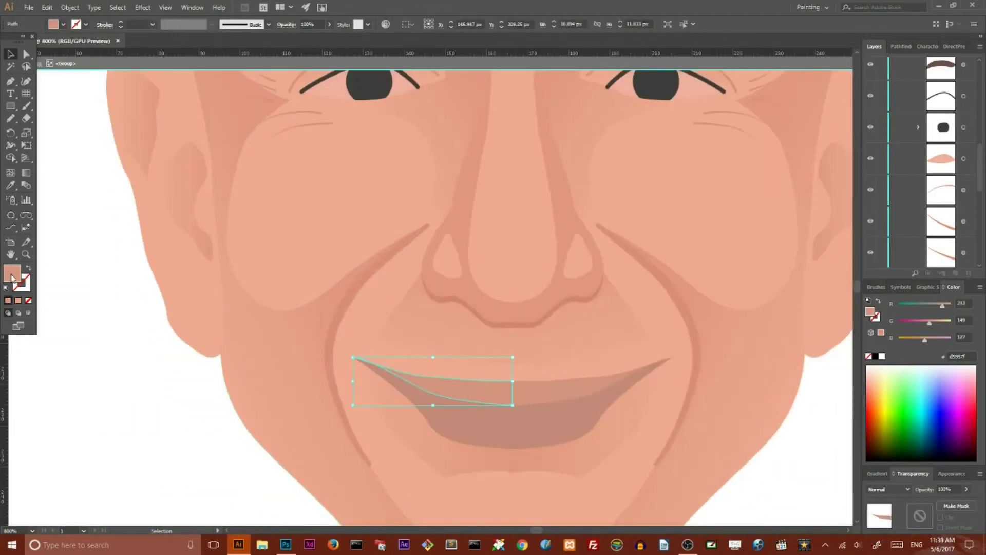
double_click(12, 278)
key("Return")
- Set the lip fill to the deeper pinkish-brown d3816e
scroll(54, 248, "down", 3)
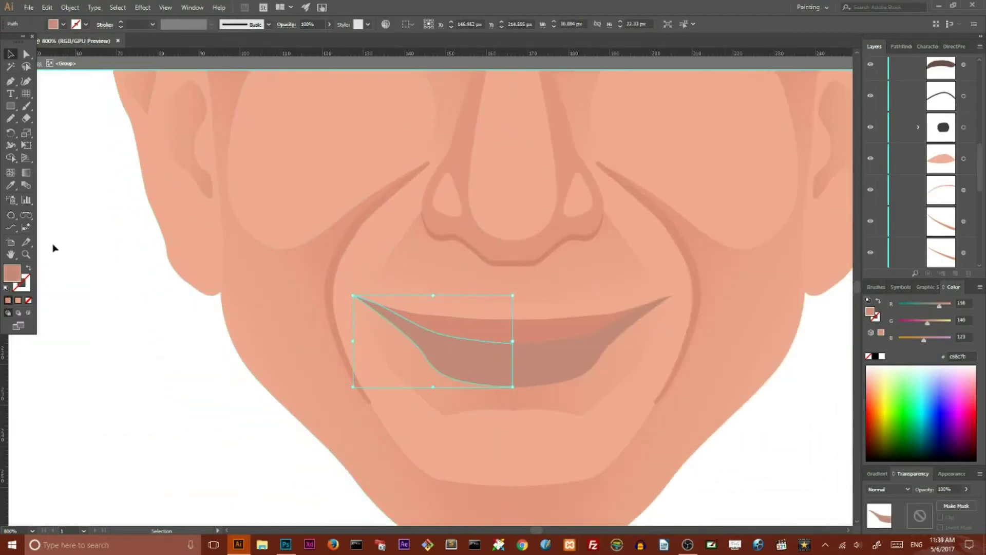
double_click(12, 278)
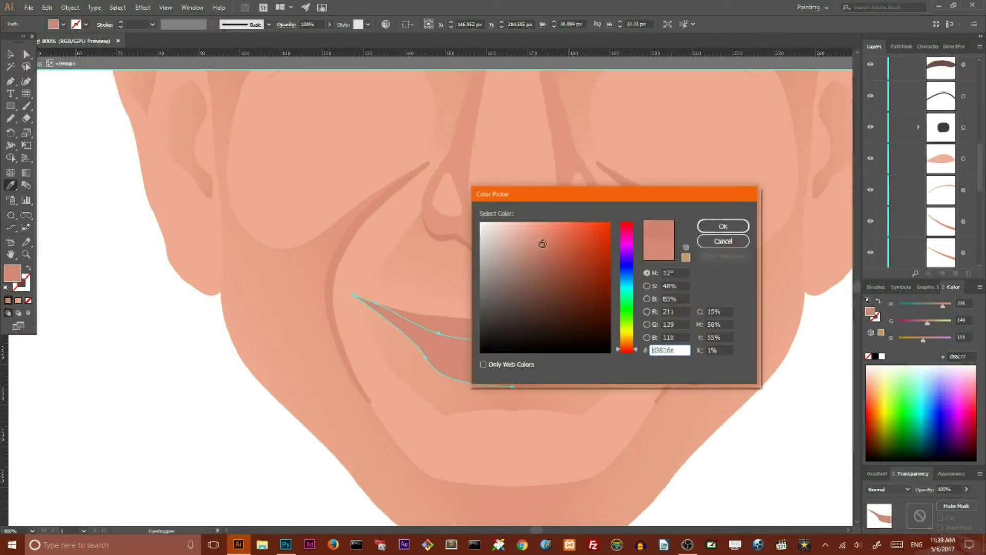
left_click(724, 226)
left_click(105, 345)
scroll(106, 346, "up", 2)
scroll(107, 347, "up", 3)
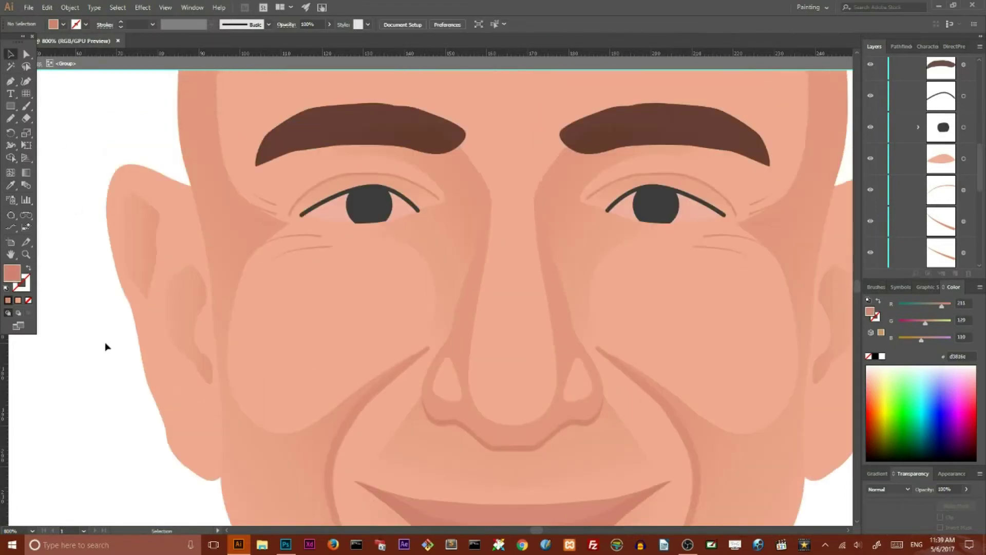
- Nudge the small crease near the left eye down and give the creases a tapered width profile
left_click(10, 54)
left_click_drag(270, 214, 270, 219)
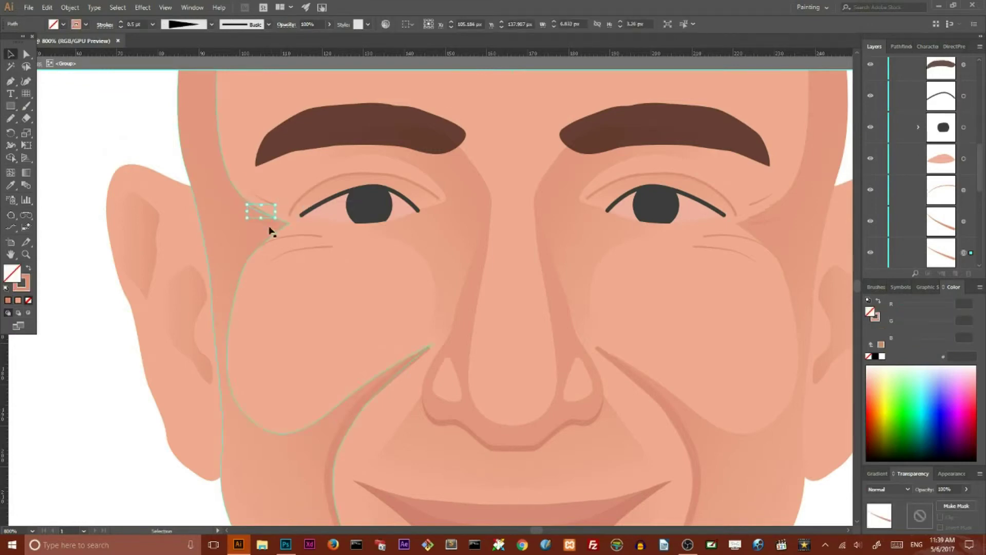
left_click(298, 255, "shift")
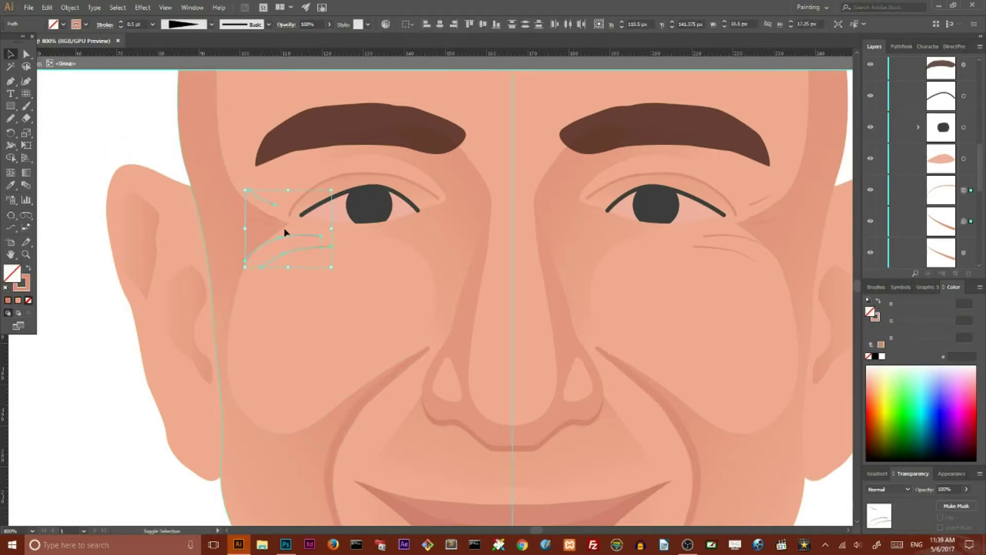
left_click(103, 82)
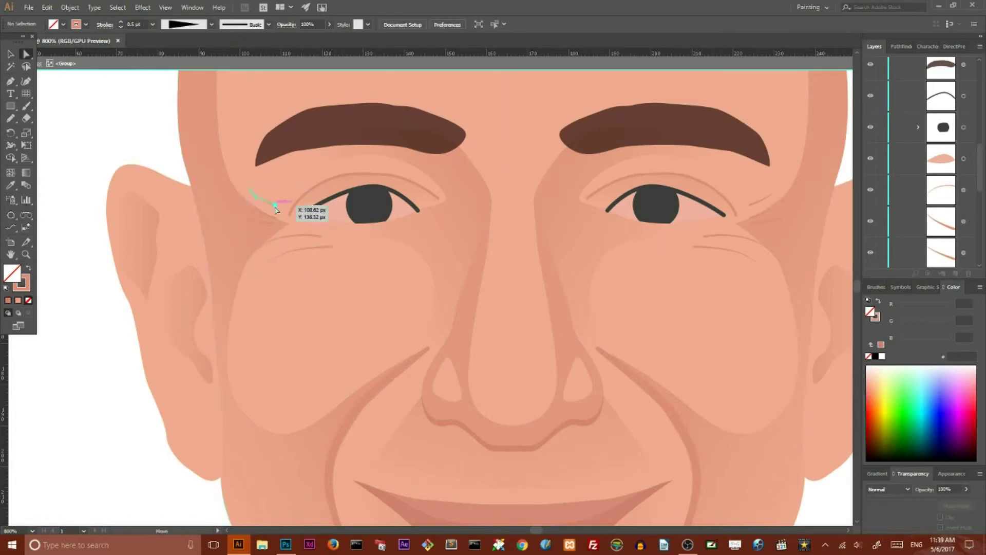
left_click(257, 205, "shift")
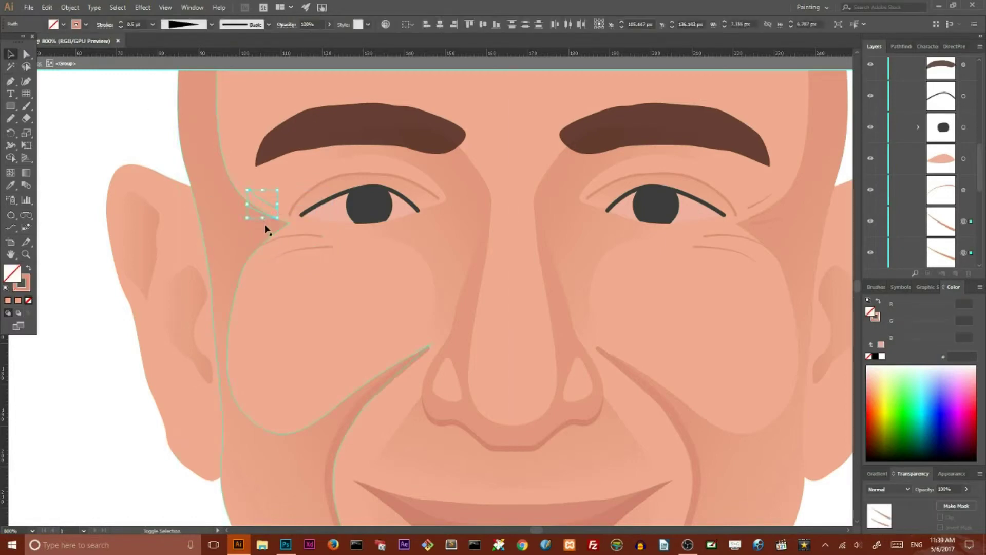
left_click(294, 252, "shift")
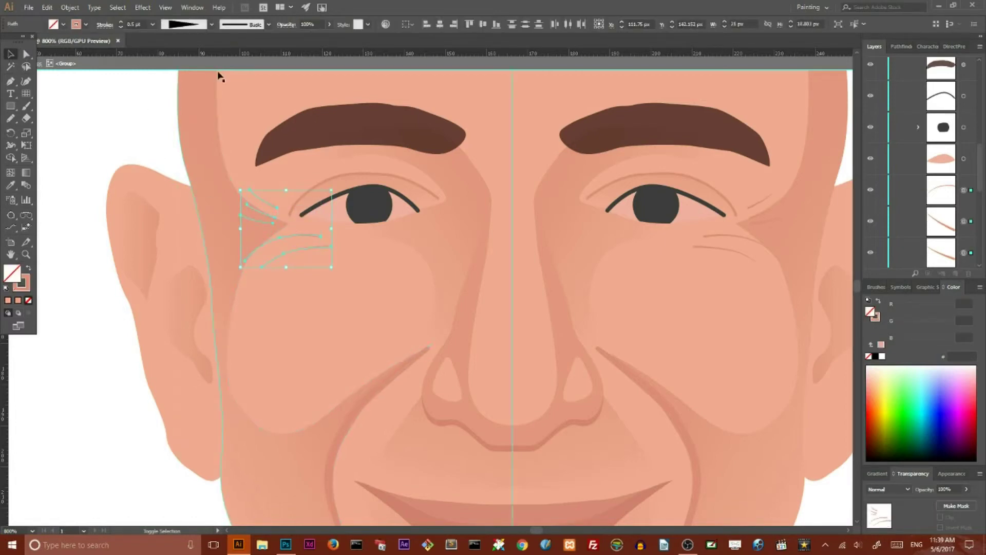
left_click(211, 24)
left_click(190, 106)
- Recolour the left-eye wrinkle creases to a softer skin tone with Recolor Artwork
left_click(127, 113)
left_click(266, 201, "shift")
left_click(293, 238, "shift")
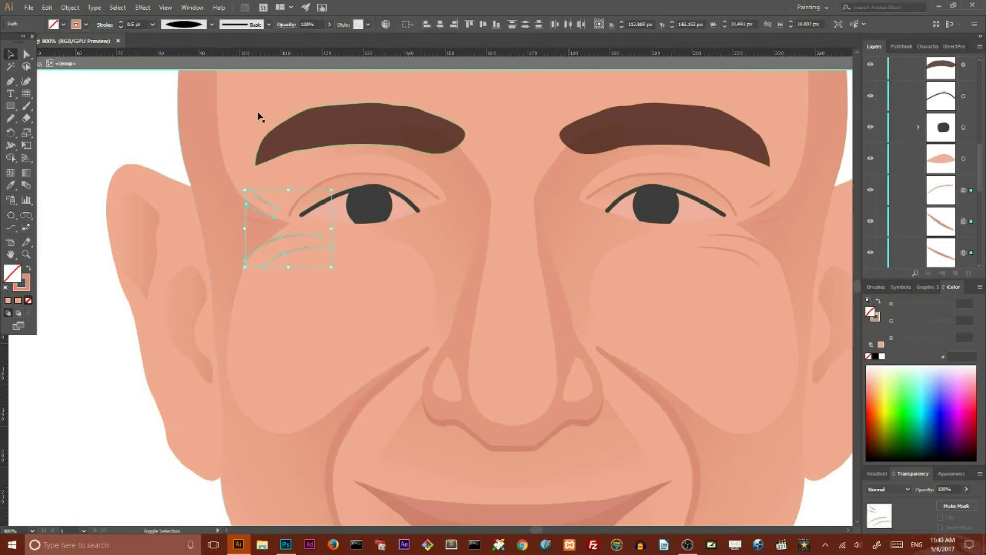
left_click(386, 24)
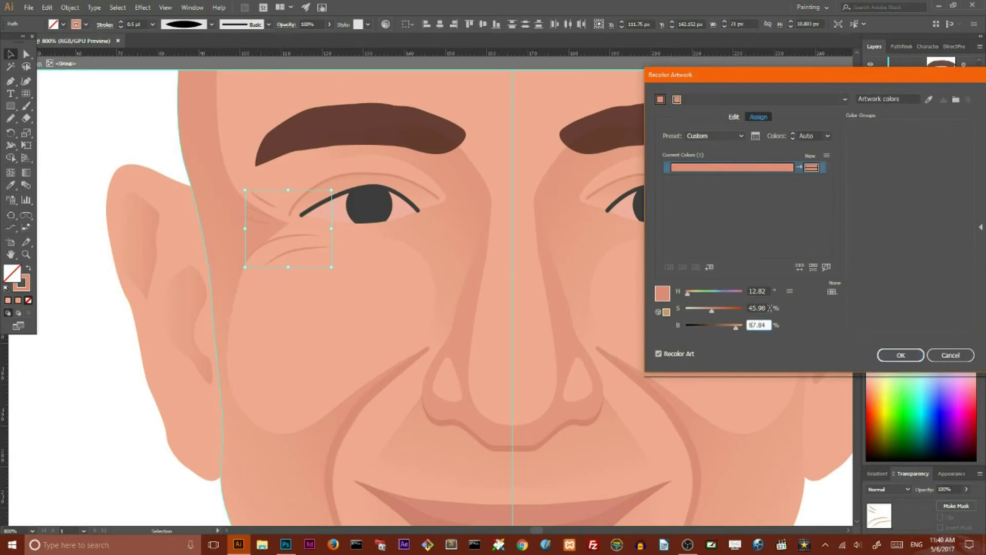
left_click(901, 355)
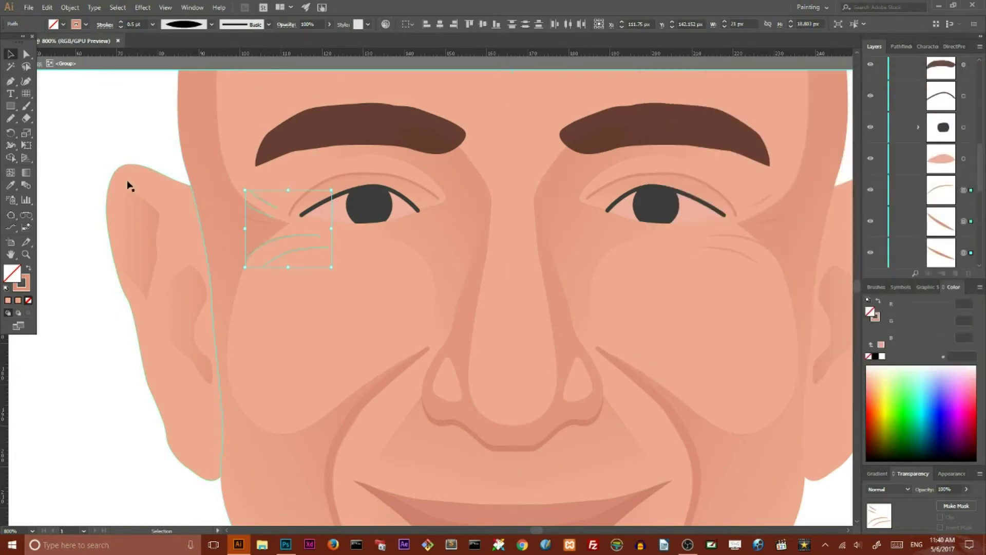
left_click(94, 134)
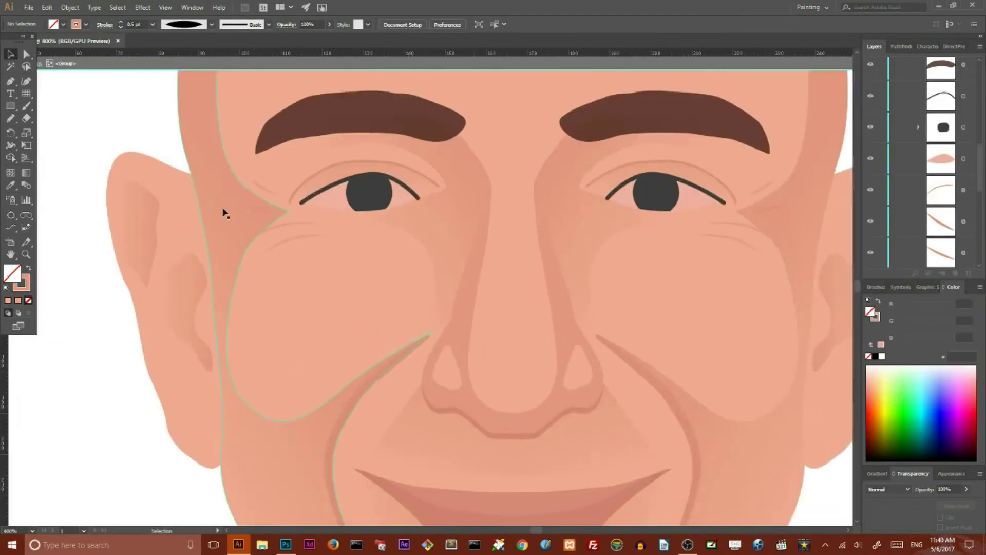
- Recolour the eyelid crease above the left eye to a lighter salmon tone
left_click(308, 178)
left_click(386, 24)
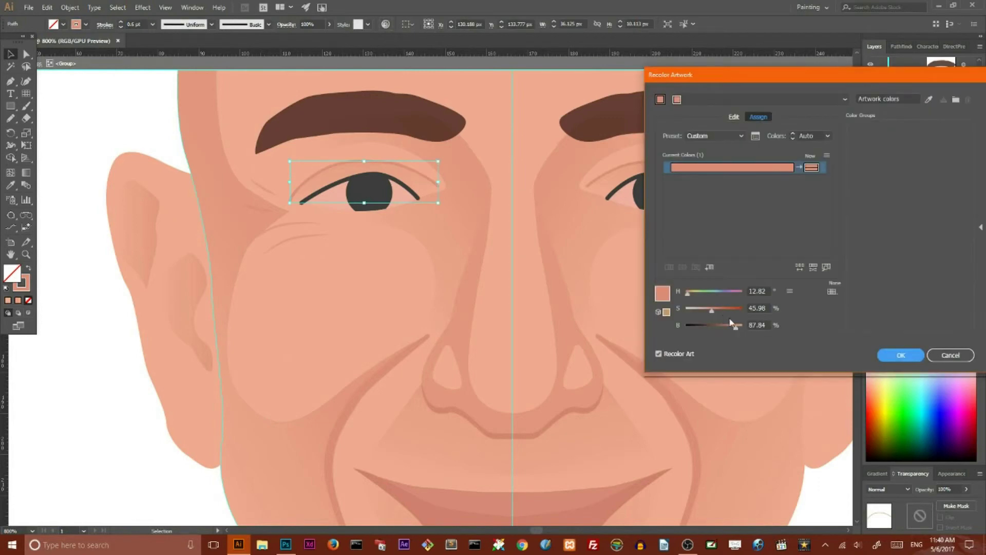
key("Tab")
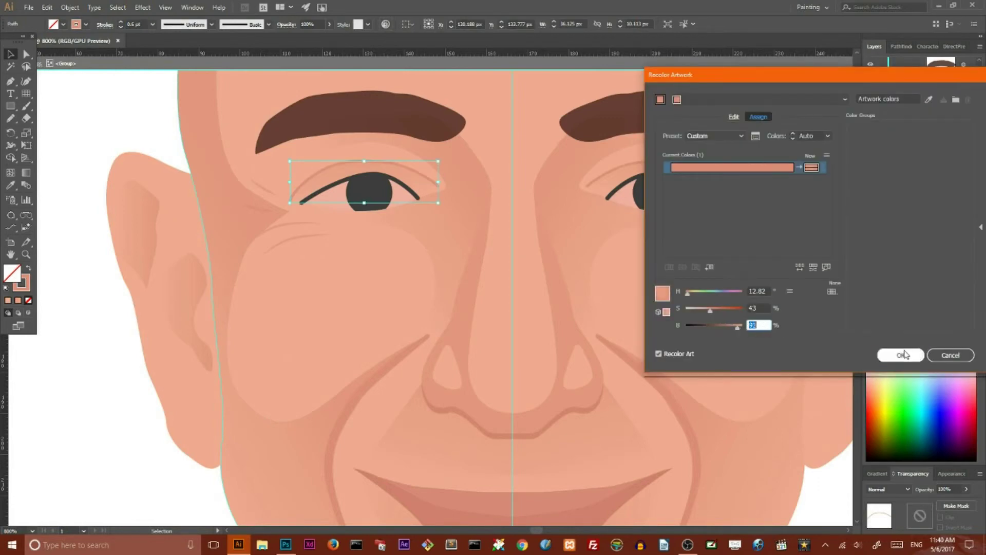
left_click(900, 355)
left_click(119, 141)
key("ctrl+0")
scroll(119, 141, "up", 5)
scroll(139, 149, "up", 3)
left_click(387, 208)
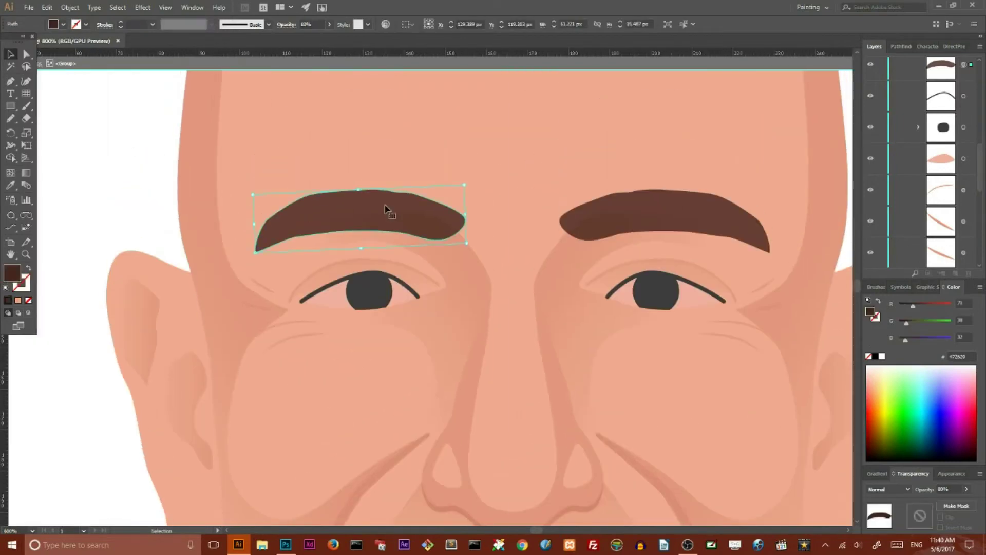
- Drag anchors on the left eyebrow's lower edge and inner end to reshape it
left_click(26, 53)
left_click_drag(470, 237, 433, 228)
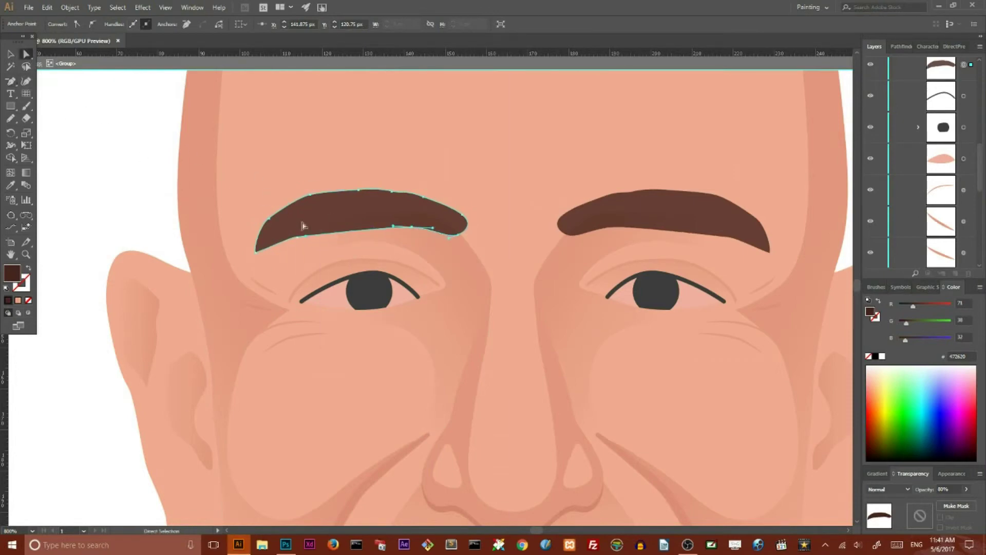
left_click_drag(343, 234, 429, 227)
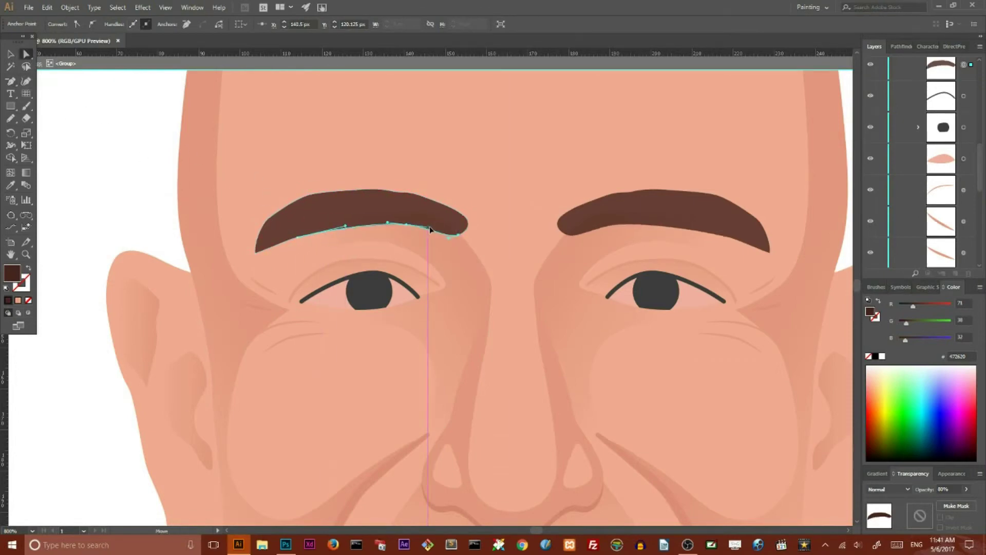
left_click(133, 154)
left_click(469, 223)
left_click_drag(469, 222, 465, 226)
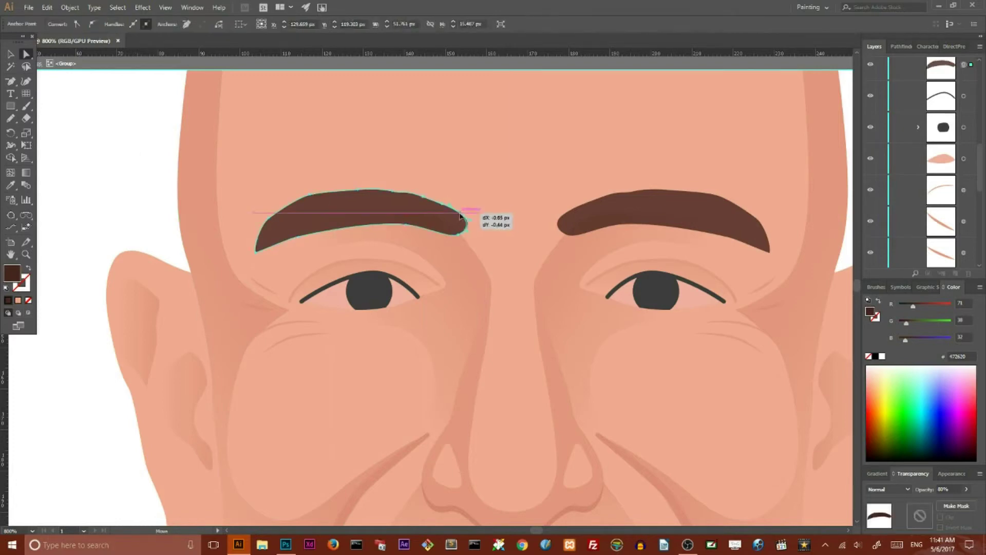
- Zoom out to view the whole mirrored face on the artboard
scroll(222, 253, "down", 3)
left_click(222, 252)
left_click(144, 137)
key("ctrl+minus")
key("ctrl+minus")
key("ctrl+minus")
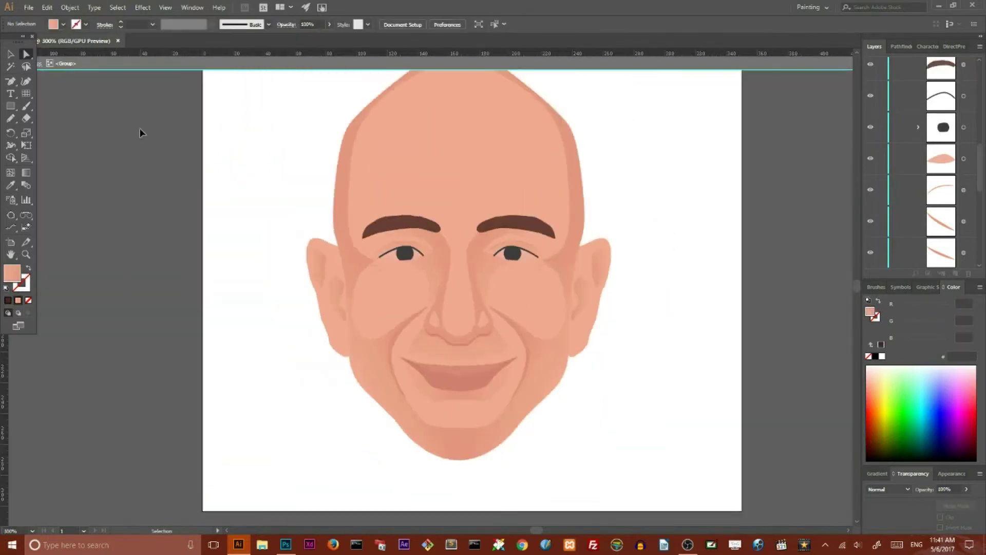
key("ctrl+minus")
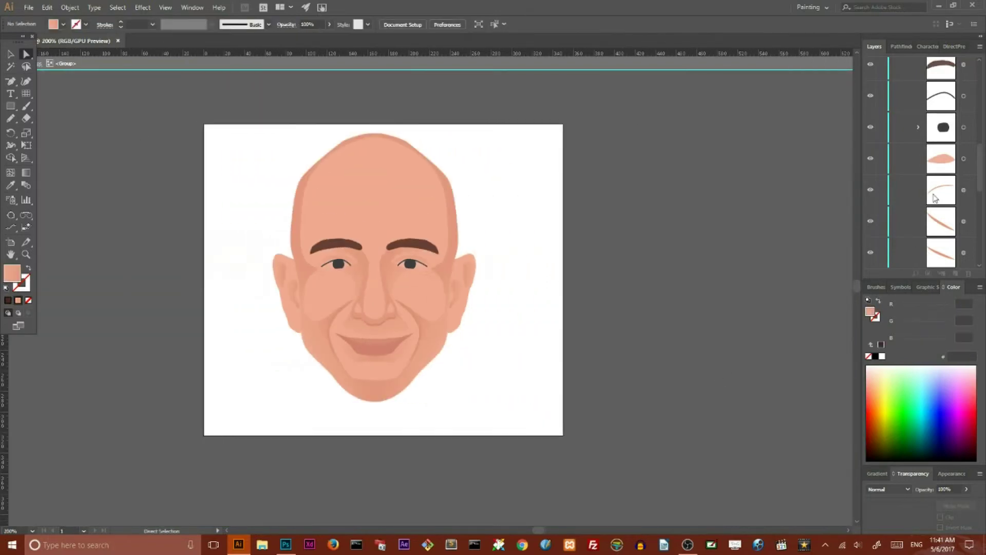
scroll(217, 216, "up", 1)
scroll(499, 337, "up", 1)
scroll(499, 338, "up", 3)
left_click_drag(10, 105, 58, 124)
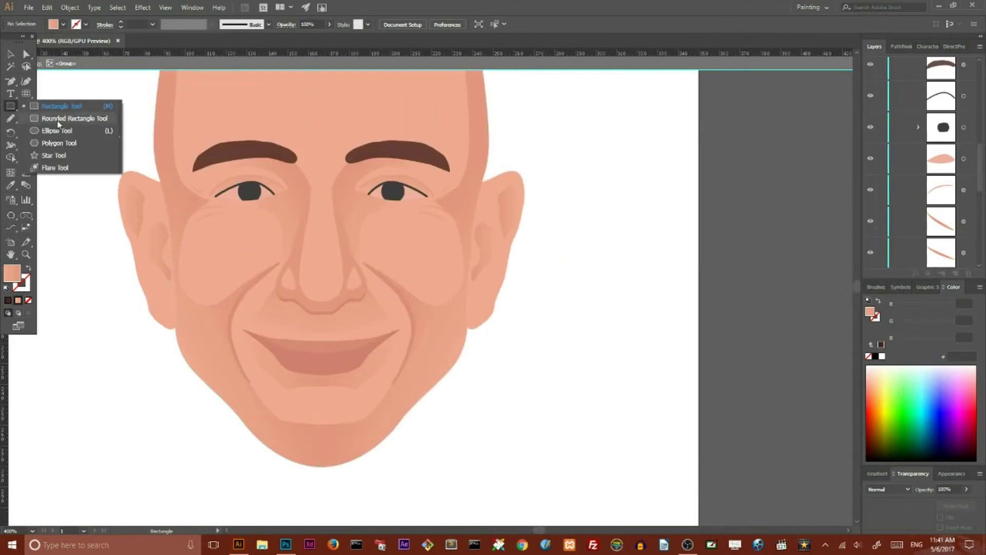
- Draw an ellipse on the left cheek and drag an anchor to slant it into a blush shape
left_click_drag(210, 233, 262, 267)
key("v")
left_click_drag(259, 226, 250, 209)
key("ctrl+z")
left_click_drag(26, 54, 56, 81)
left_click(239, 263)
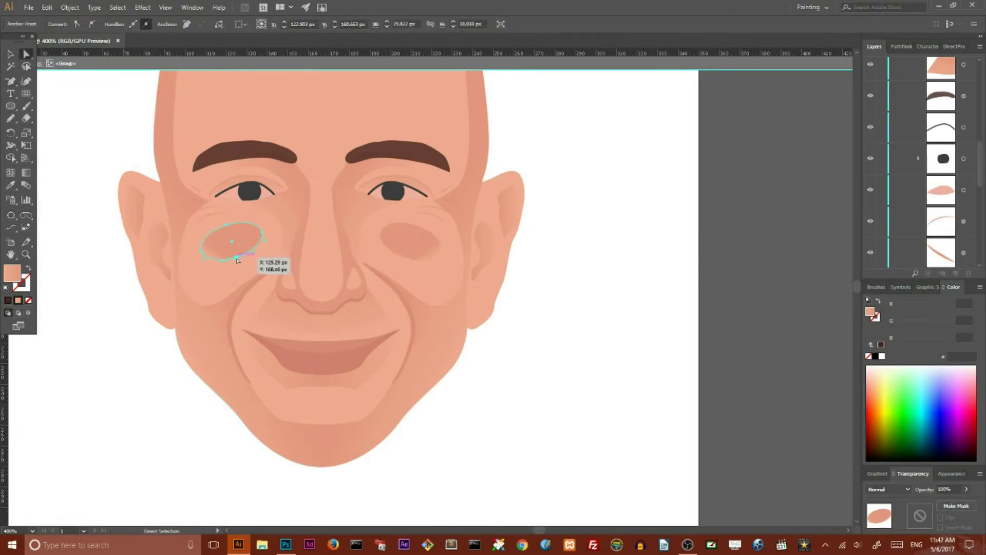
left_click_drag(203, 251, 193, 255)
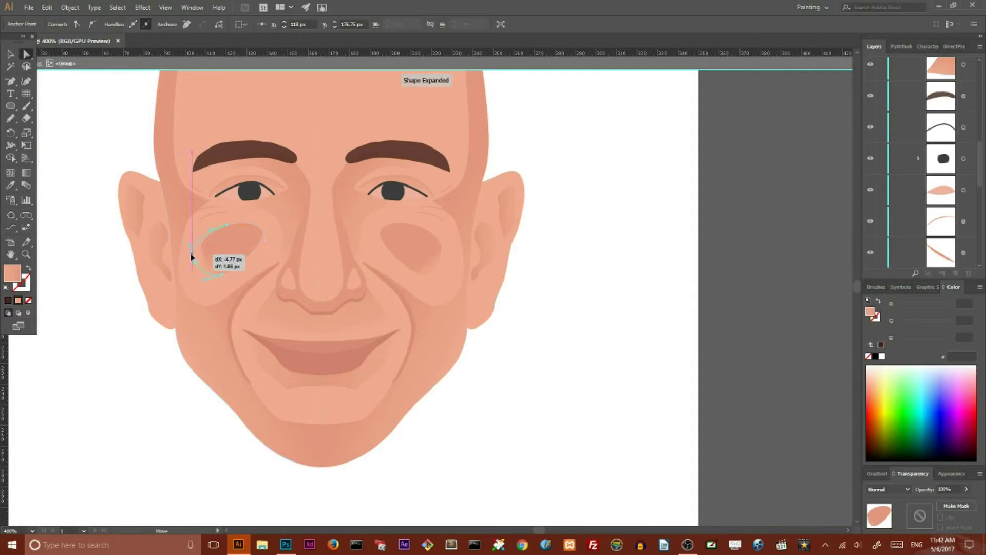
left_click(10, 53)
left_click(234, 246)
- Fill the blush shape with the sampled skin colour and give it a linear gradient
left_click(11, 185)
left_click(257, 210)
left_click(878, 474)
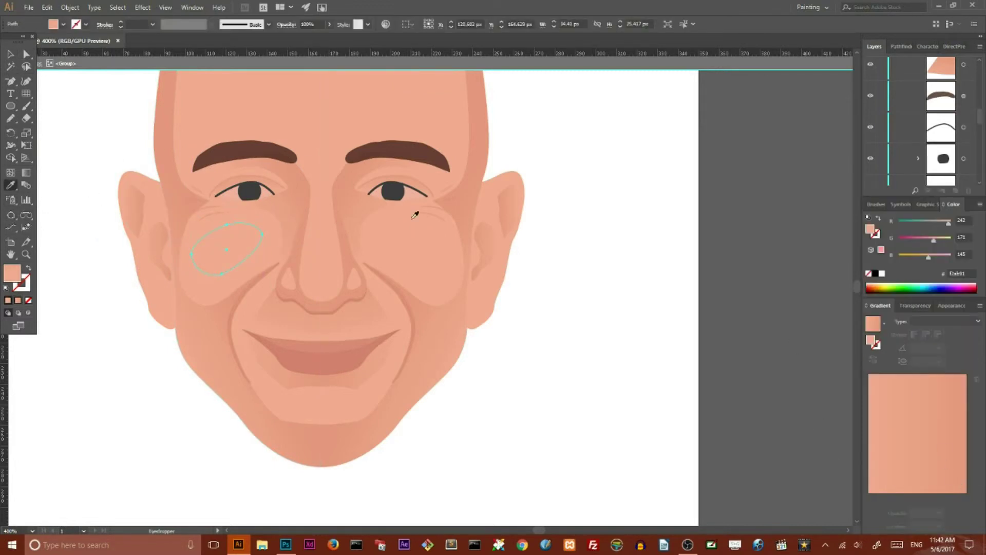
left_click(966, 498)
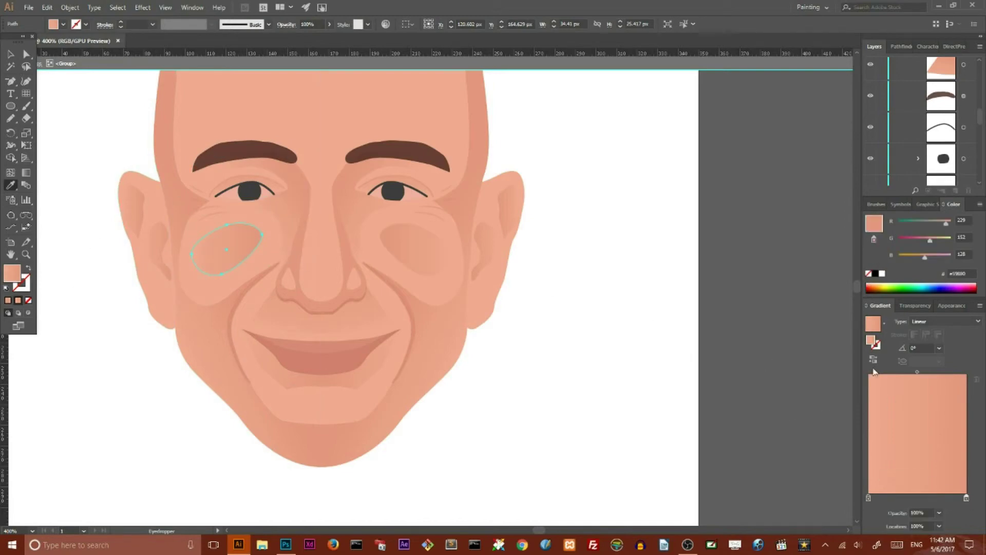
- Switch the gradient end stop's colour to HSB and start adjusting its saturation
double_click(967, 497)
left_click(965, 262)
left_click(903, 287)
left_click(946, 307)
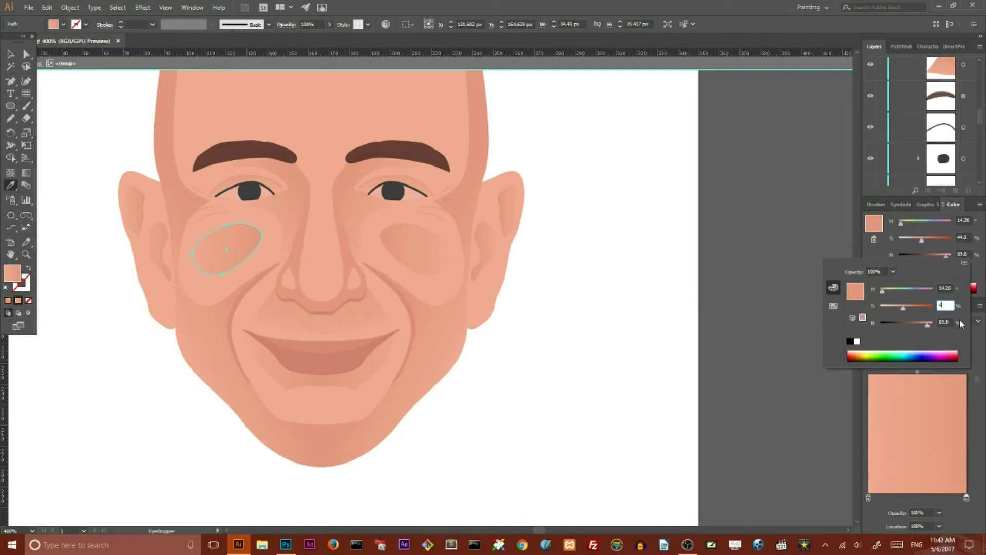
- Lighten the cheek blush colour and isolate the blush shape for editing
mouse_move(928, 323)
left_mouse_down()
mouse_move(935, 318)
mouse_move(900, 307)
left_mouse_up()
key("v")
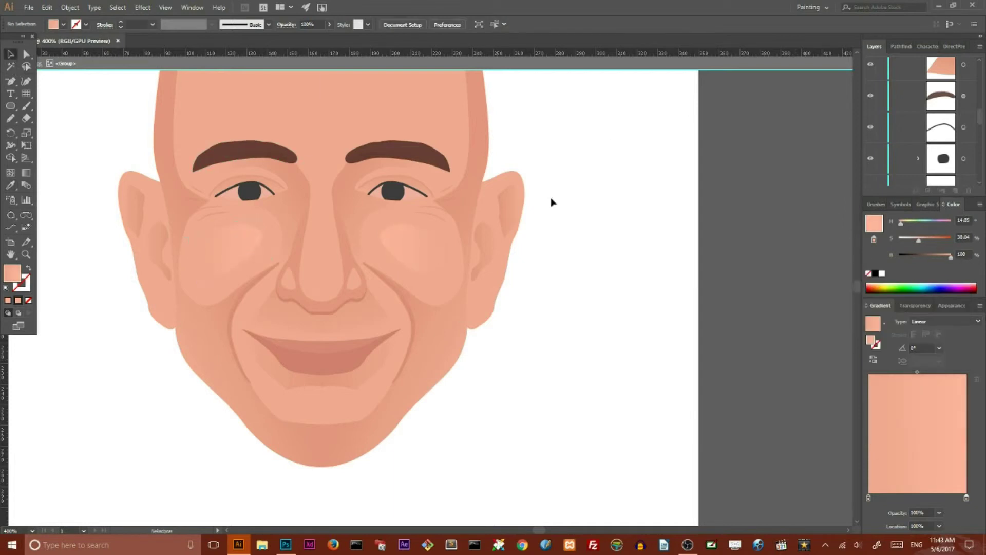
left_click(252, 243)
double_click(251, 242)
- Blend the cheek blush with Soft Light at 50% opacity
left_click(915, 306)
left_click(880, 489)
left_click(883, 406)
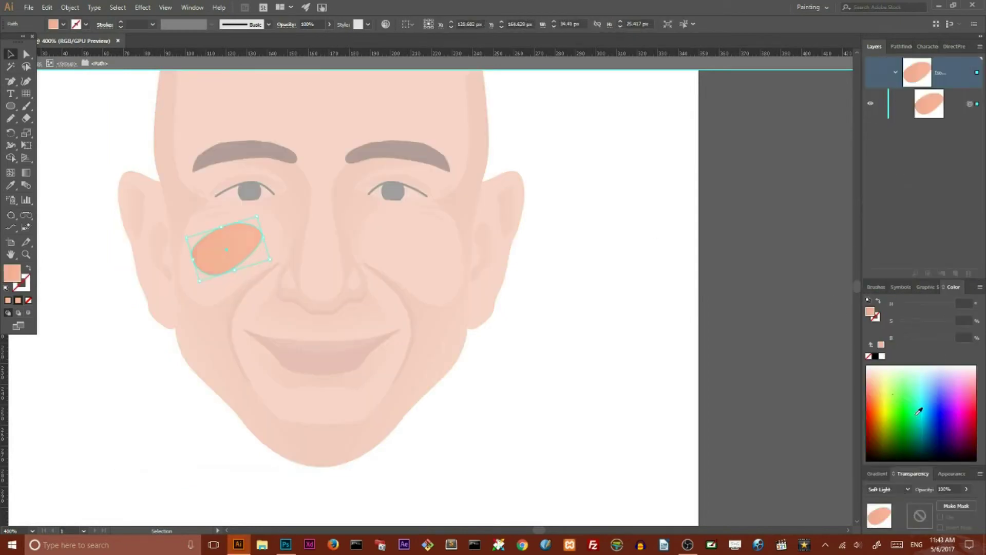
left_click(966, 489)
left_click_drag(949, 505, 947, 506)
- Exit isolation mode and slightly enlarge the left cheek ellipse
left_click(799, 331)
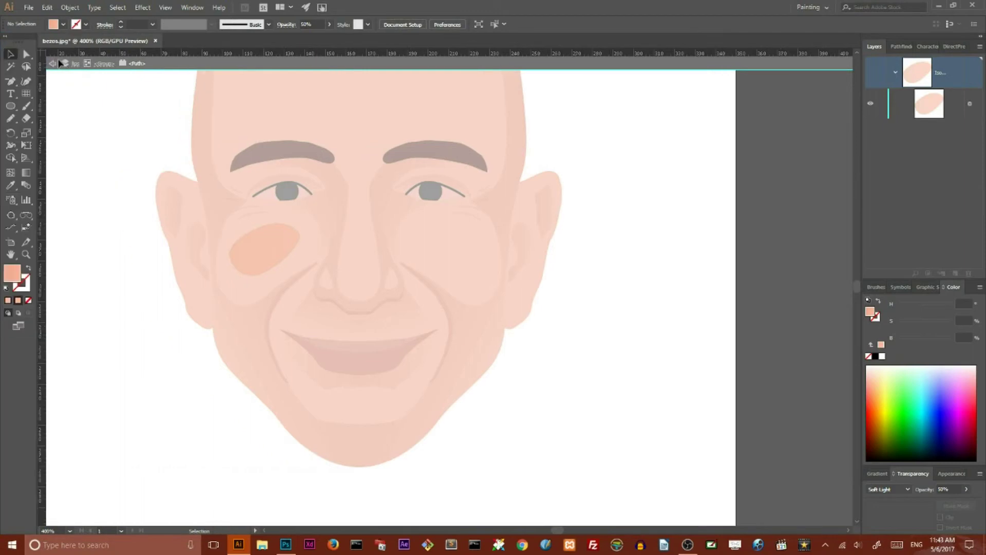
double_click(67, 100)
left_click(269, 243)
left_click_drag(308, 259, 311, 261)
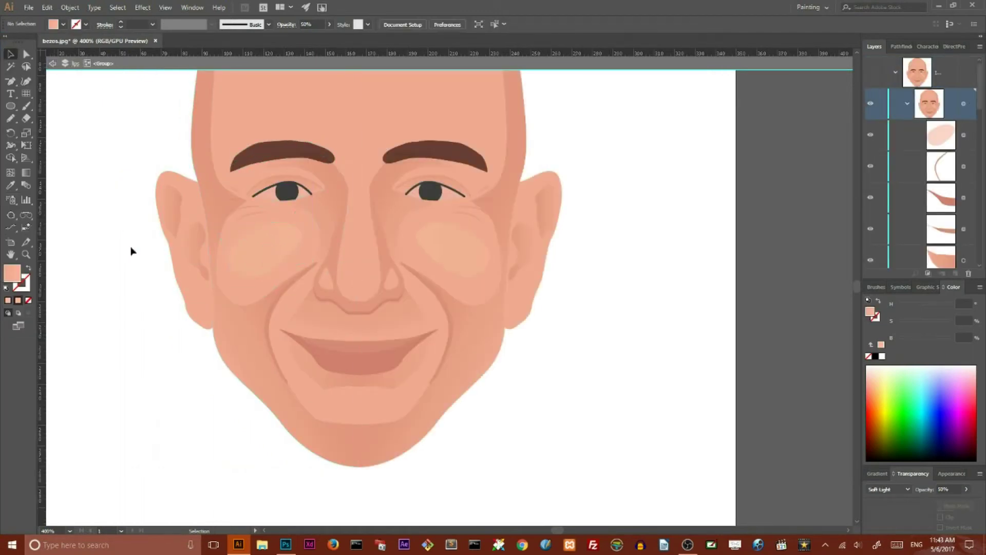
- Lay a gradient across the left cheek ellipse
left_click(877, 473)
left_click(873, 323)
key("g")
left_click_drag(292, 220, 231, 274)
key("v")
left_click(66, 88)
- Shrink the cheek ellipse and move it up toward the eye
left_click(296, 242)
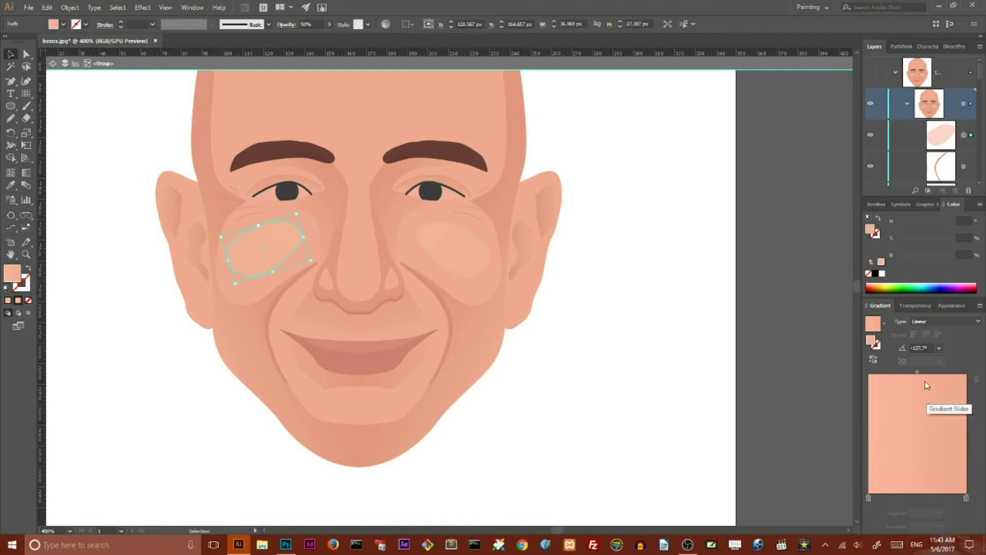
key("ctrl+shift+F10")
left_click_drag(311, 261, 285, 237)
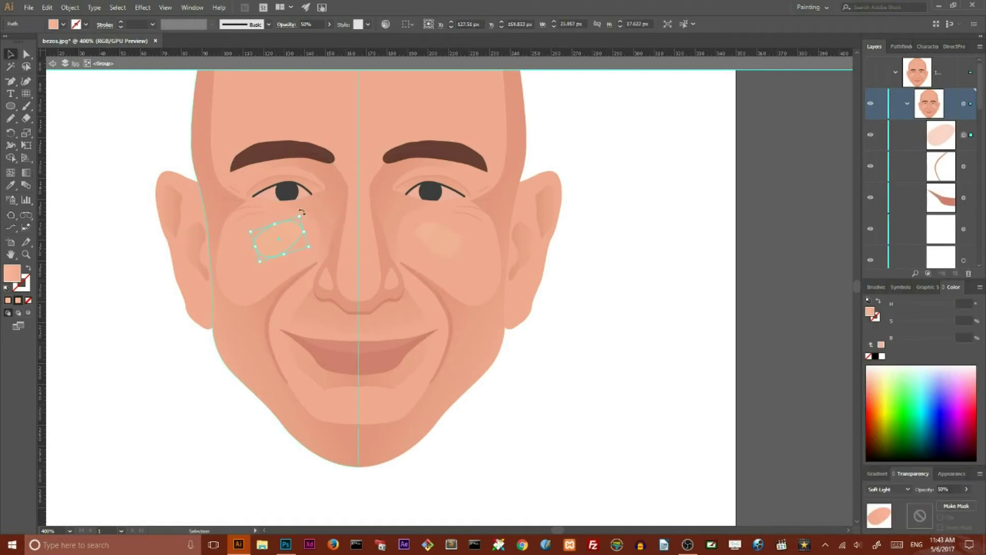
left_click(114, 250)
left_click(284, 234)
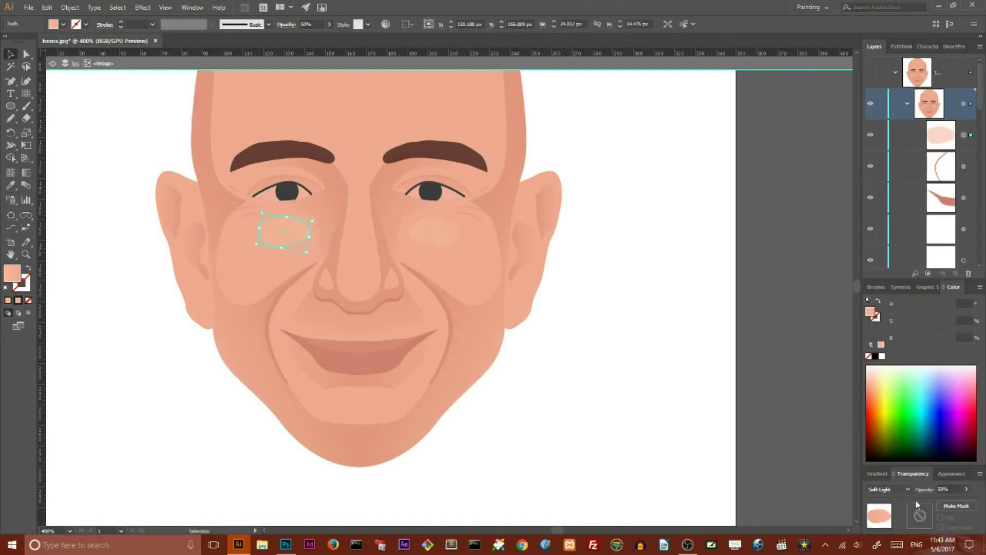
- Recolour the small cheek ellipse by eyedropping another shape's fill
left_click(878, 473)
key("i")
left_click(354, 274)
left_click(714, 226)
key("v")
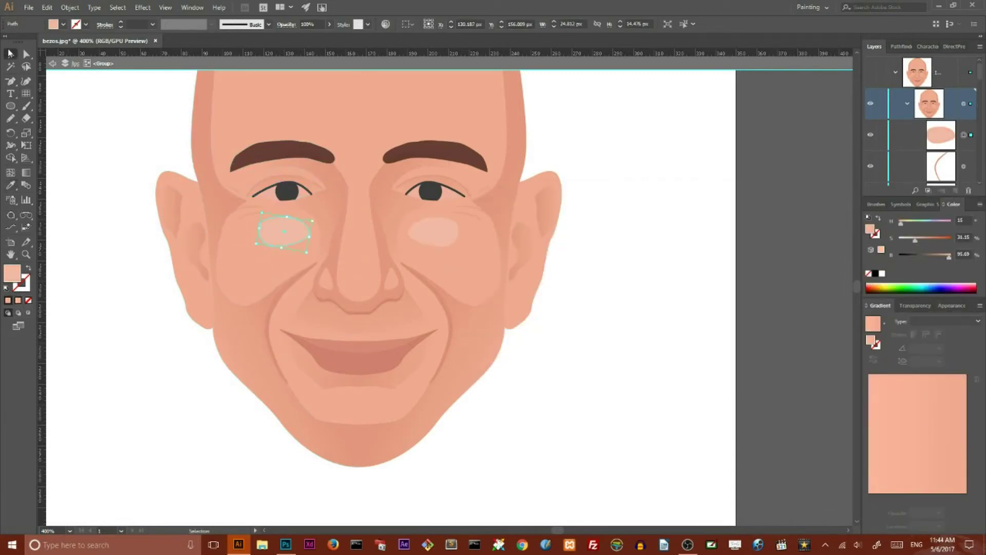
- Set the cheek highlight to 20% opacity and move it up and right
left_click(898, 472)
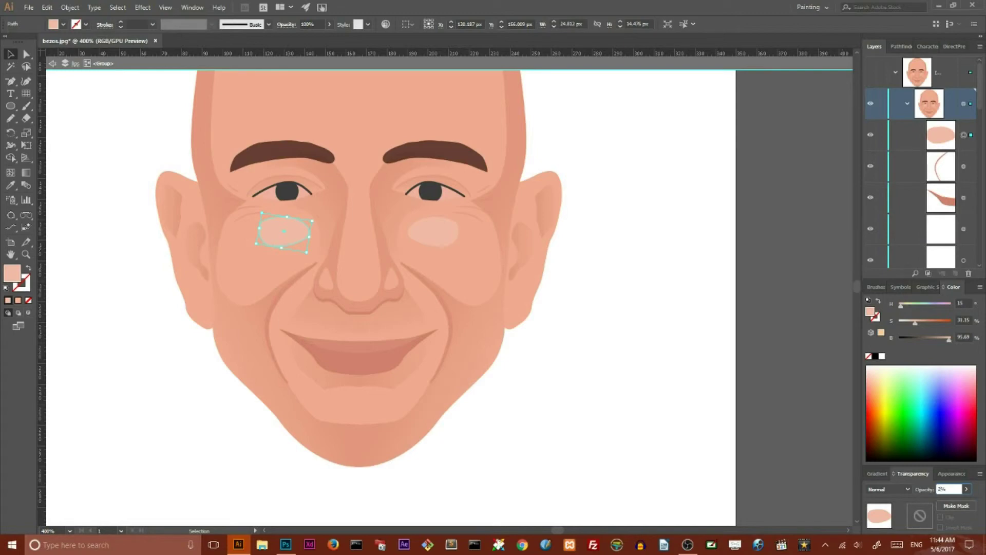
type("0")
key("Return")
left_click(90, 113)
left_click_drag(286, 231, 298, 226)
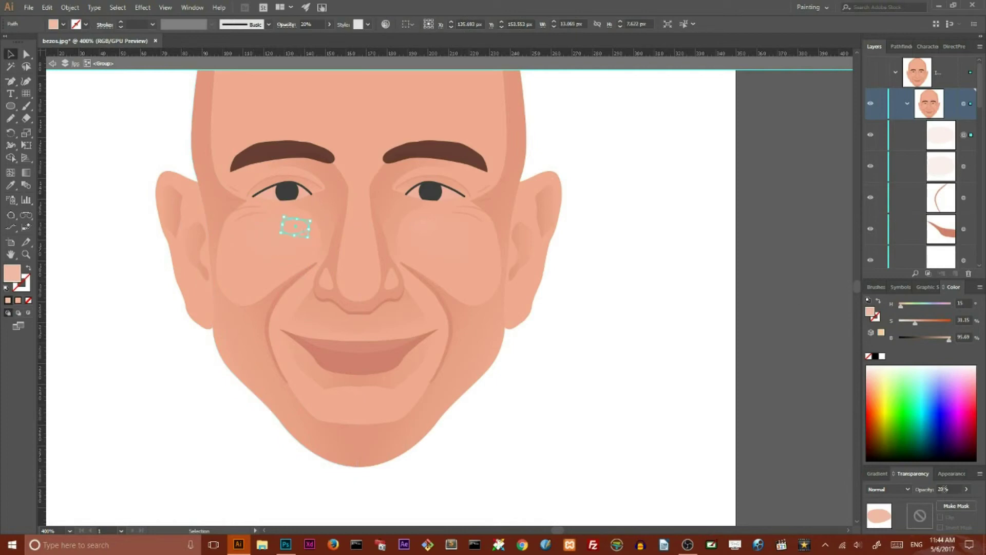
- Reselect the small cheek highlight and check it against the larger cheek shape
left_click(599, 264)
left_click(268, 253)
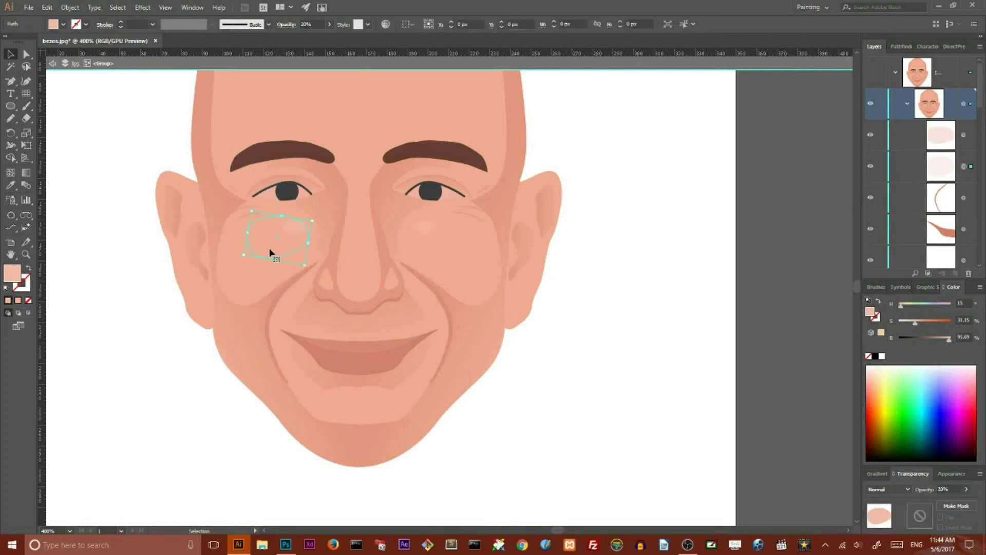
left_click(293, 226)
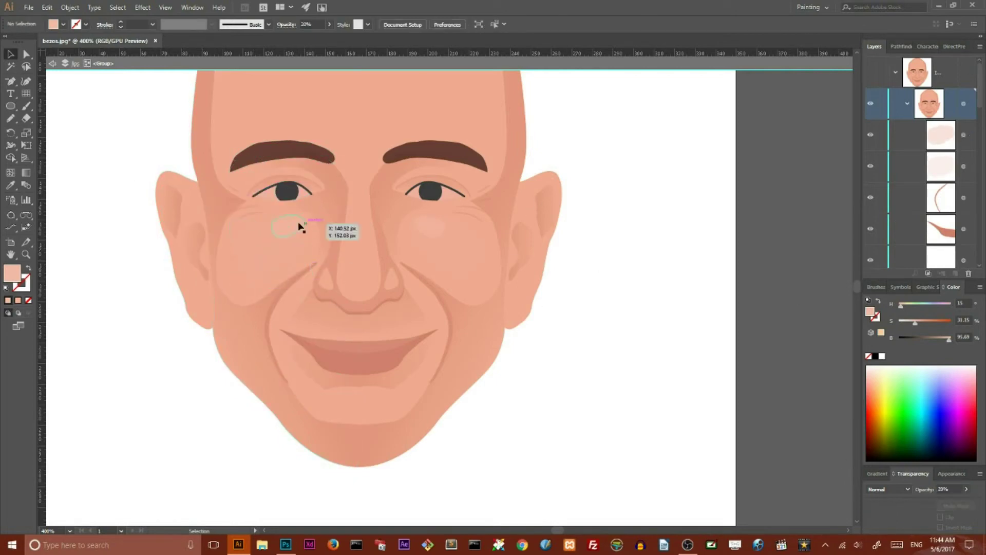
left_click(110, 123)
left_click(291, 226)
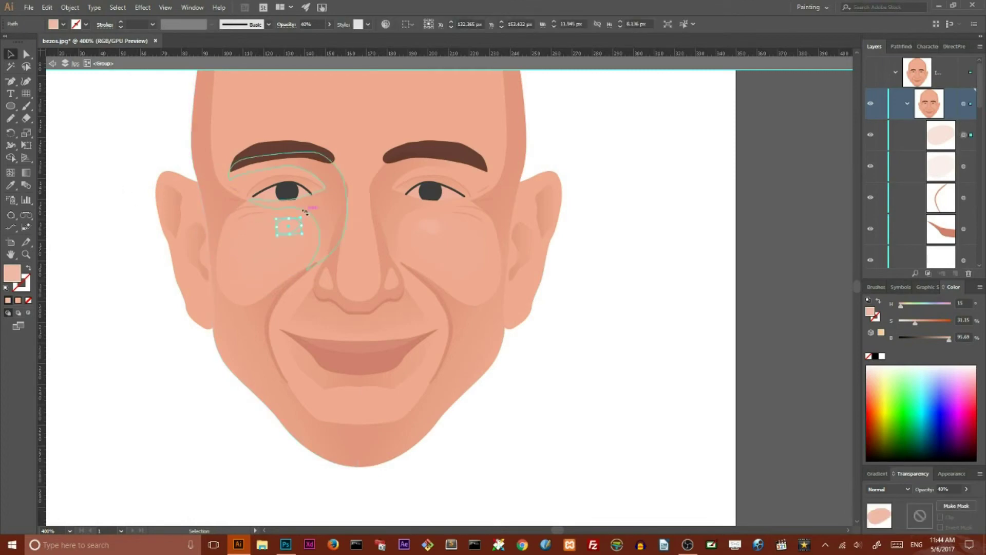
left_click(86, 118)
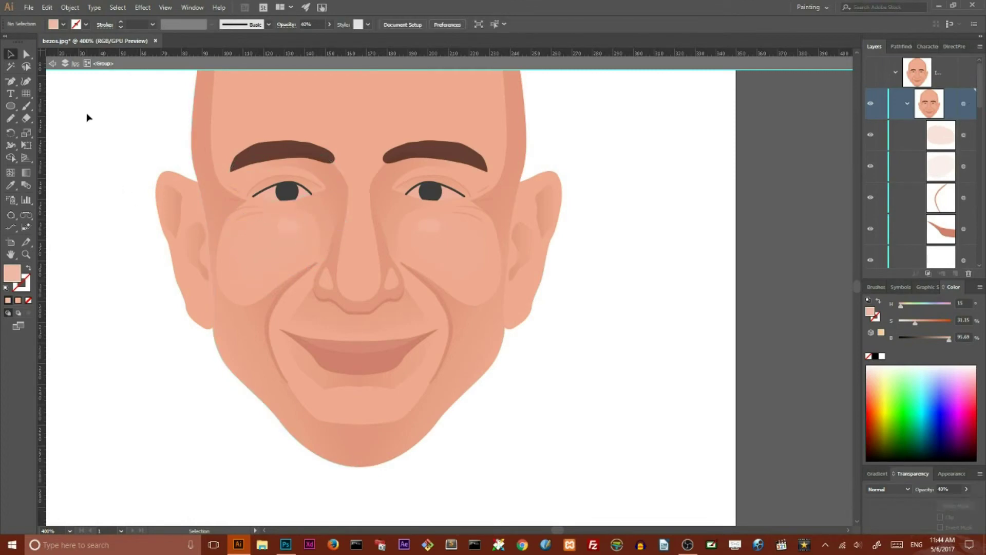
- Reshape the cheek patch by dragging its bottom and right anchor points
key("a")
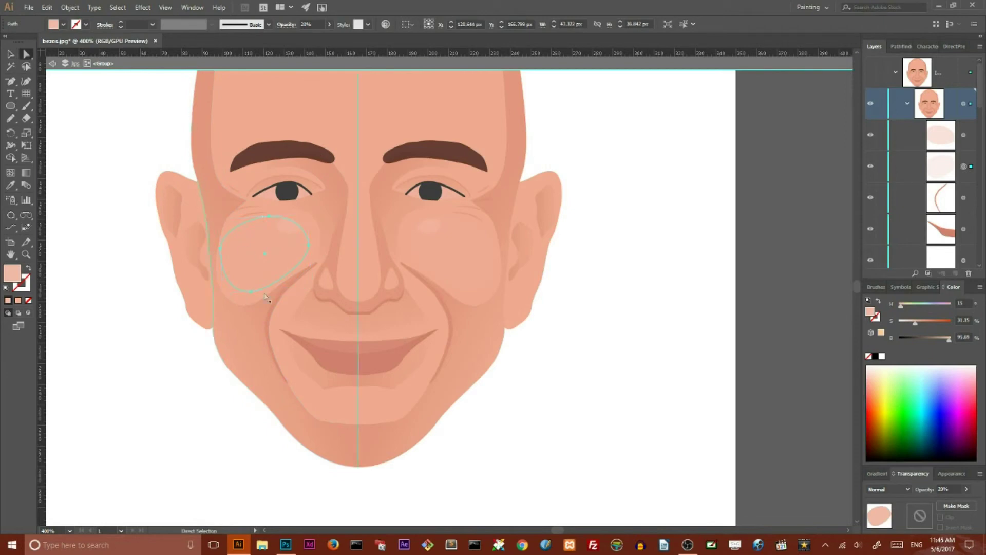
left_click(257, 291)
left_click_drag(259, 293, 250, 293)
mouse_move(311, 246)
left_mouse_down()
mouse_move(315, 239)
mouse_move(312, 258)
left_mouse_up()
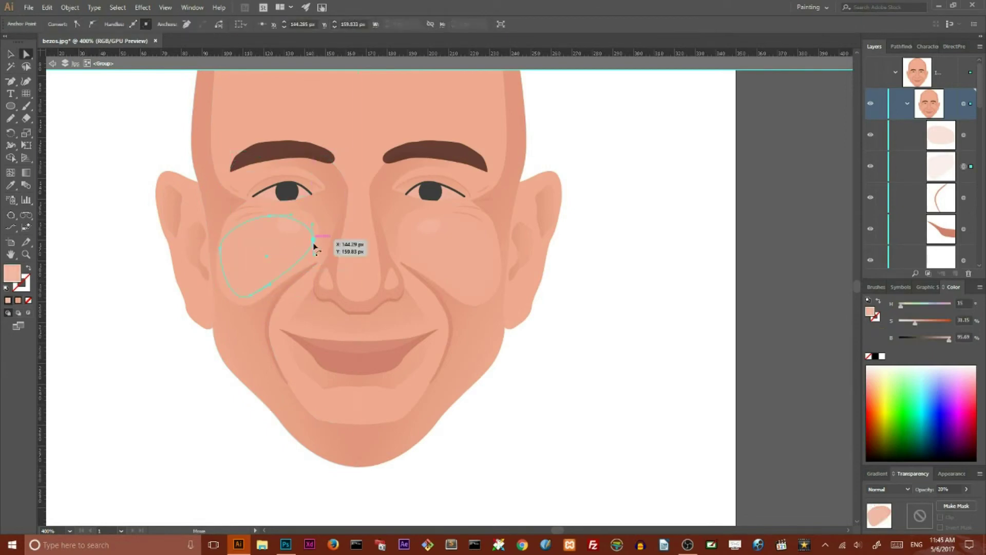
- Set the small cheek highlight to 60% opacity
left_click(11, 55)
left_click(287, 226)
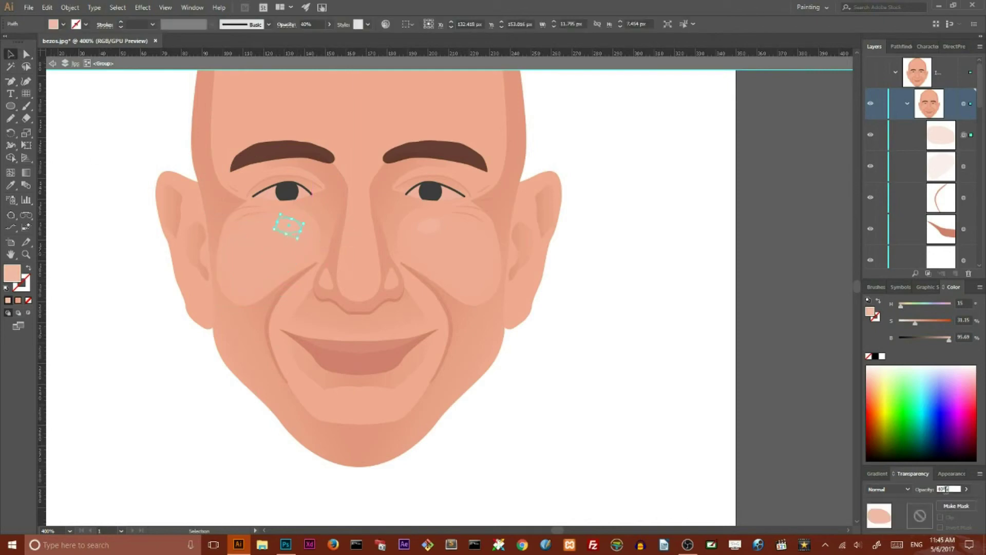
type("60")
key("Return")
left_click(156, 135)
- Lower the cheek highlight's opacity further to 30%
left_click(286, 239)
scroll(121, 121, "down", 5, "alt")
scroll(198, 139, "up", 4, "alt")
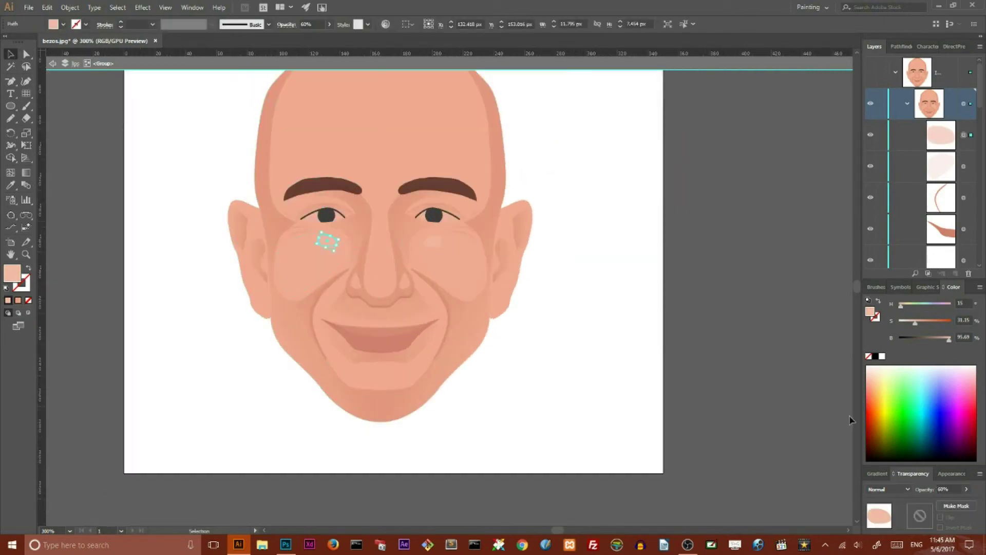
type("30")
key("Return")
left_click(600, 180)
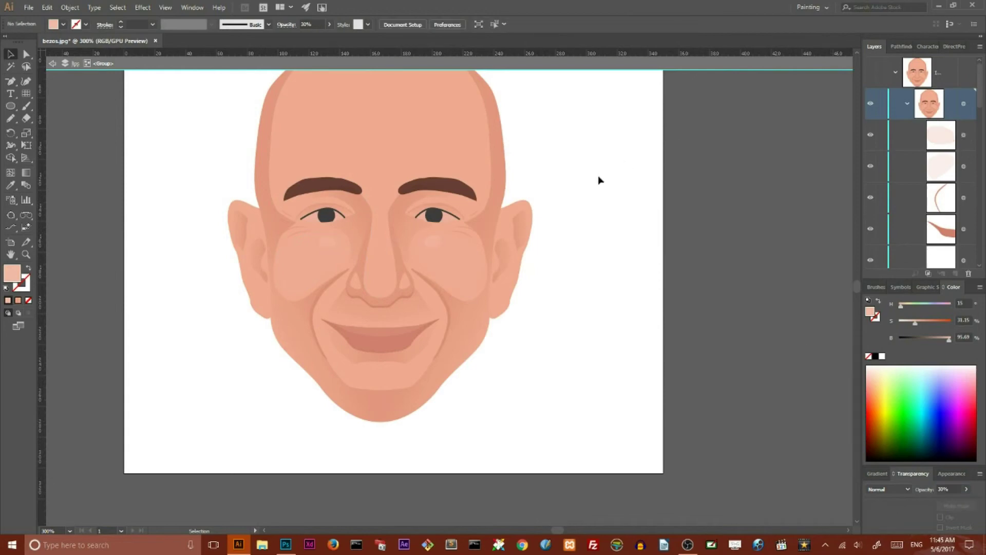
- Select the left-face shading path and remove one of its anchor points
scroll(546, 131, "up", 3)
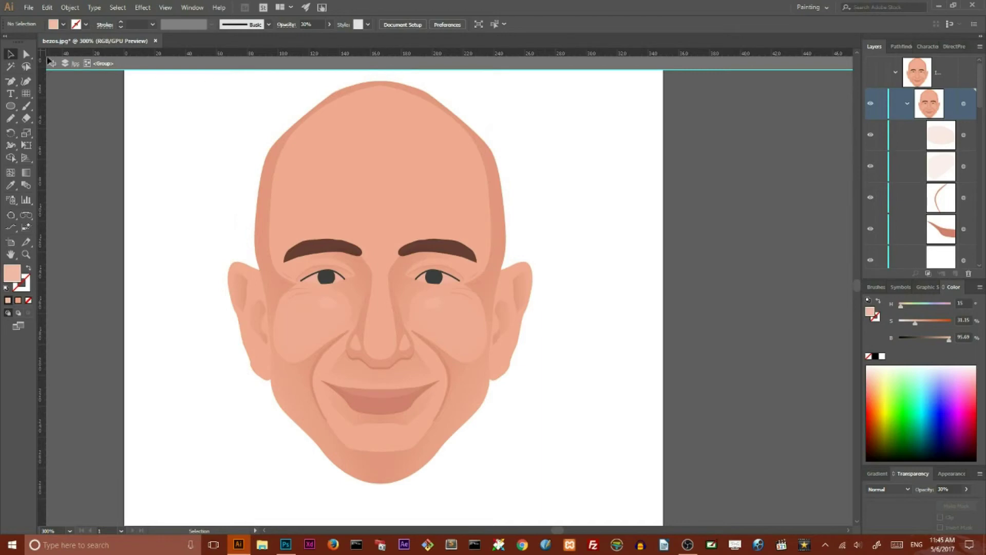
key("a")
left_click(381, 82)
left_click(298, 132)
key("minus")
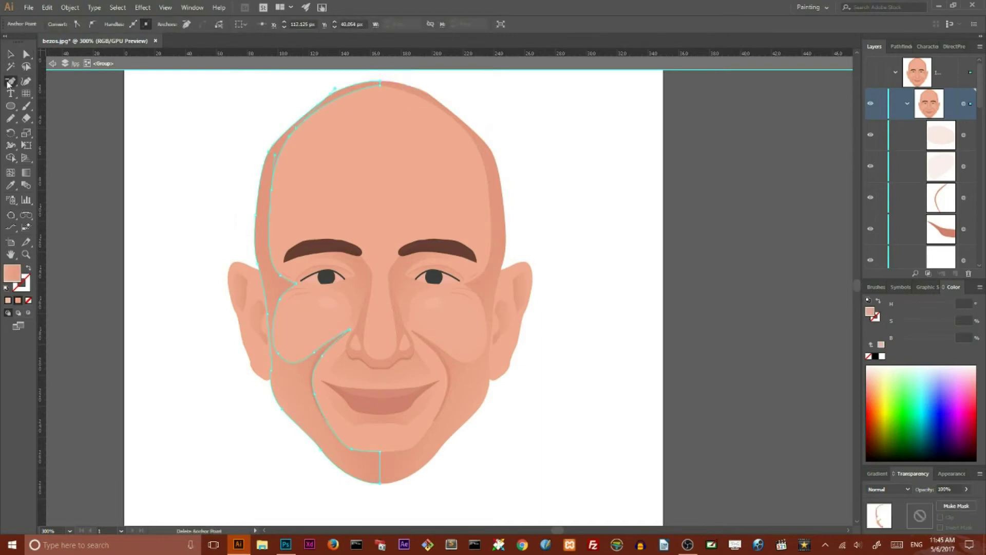
- Nudge a top-of-head shading anchor, exit isolation and zoom out to the head
key("a")
left_click_drag(357, 93, 354, 92)
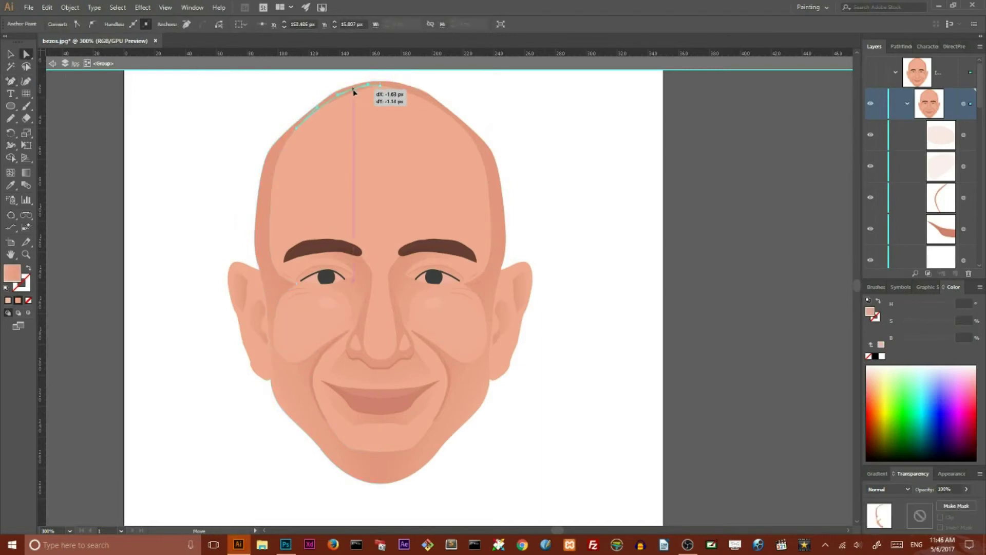
key("Escape")
key("v")
left_click(178, 139)
key("ctrl+minus")
key("ctrl+minus")
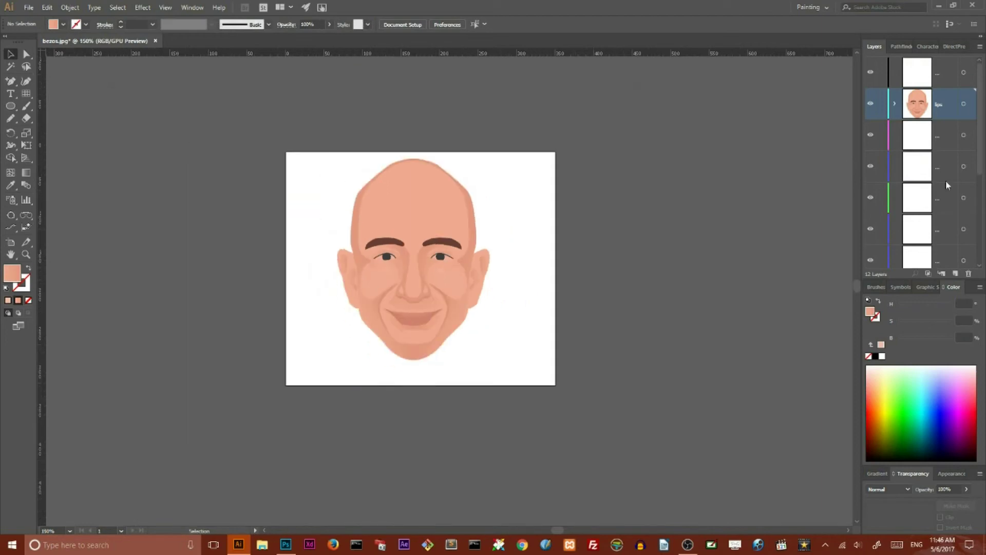
scroll(948, 185, "down", 5)
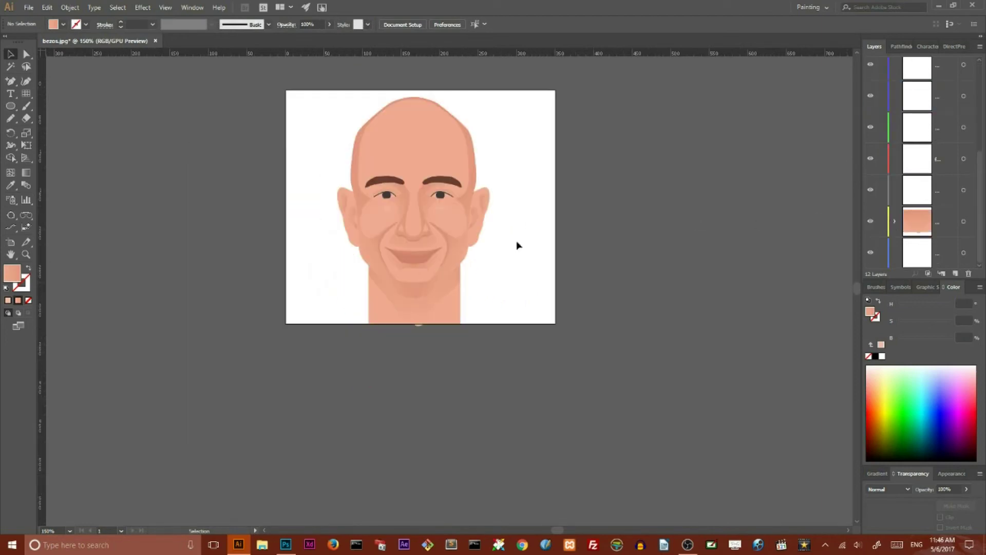
- Zoom in on the lower face and select the chin shape
key("ctrl+plus")
key("ctrl+plus")
key("a")
left_click(407, 361)
key("p")
key("a")
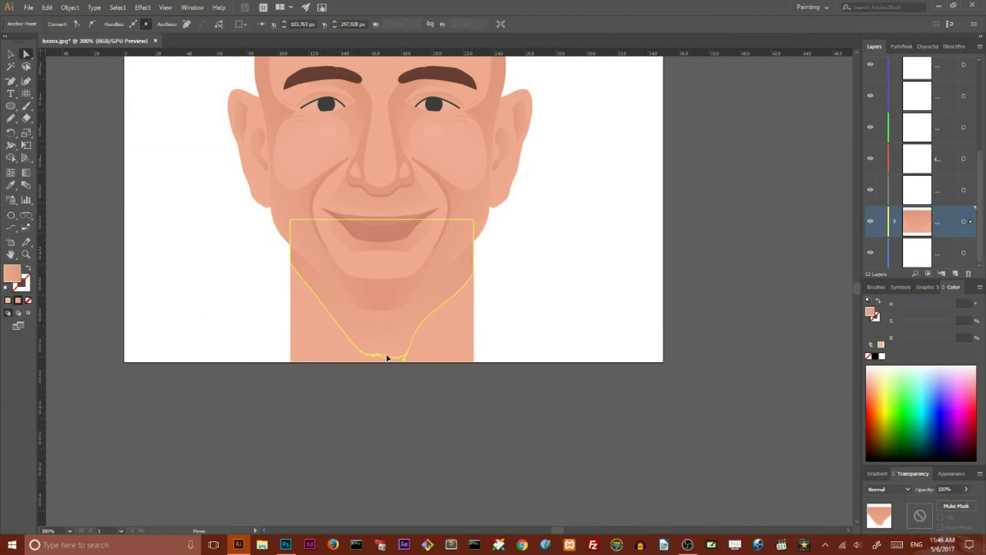
left_click(436, 382)
left_click(406, 361)
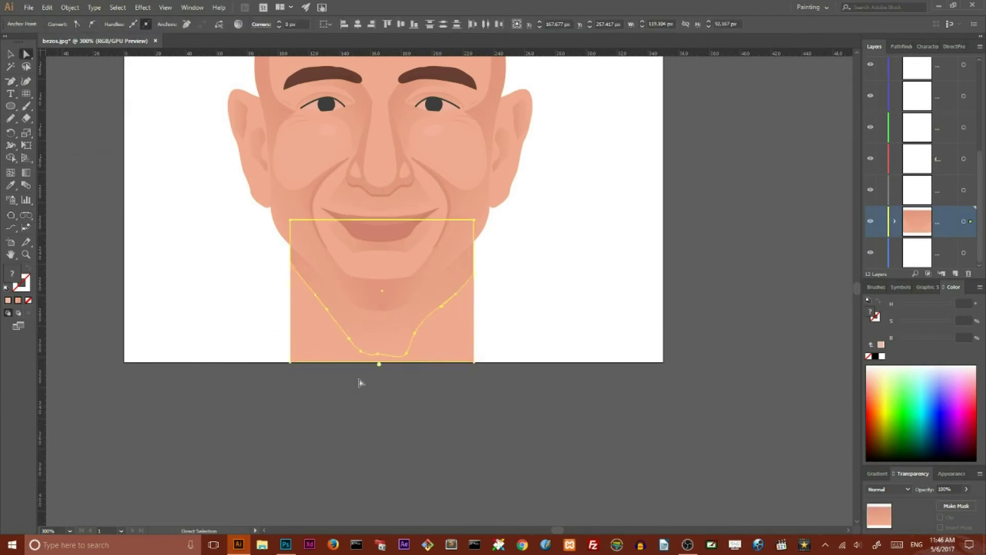
- Drag the neck rectangle's bottom edge up so it ends above the artboard edge
left_click(359, 381)
key("v")
left_click_drag(198, 317, 482, 370)
left_click_drag(381, 362, 383, 342)
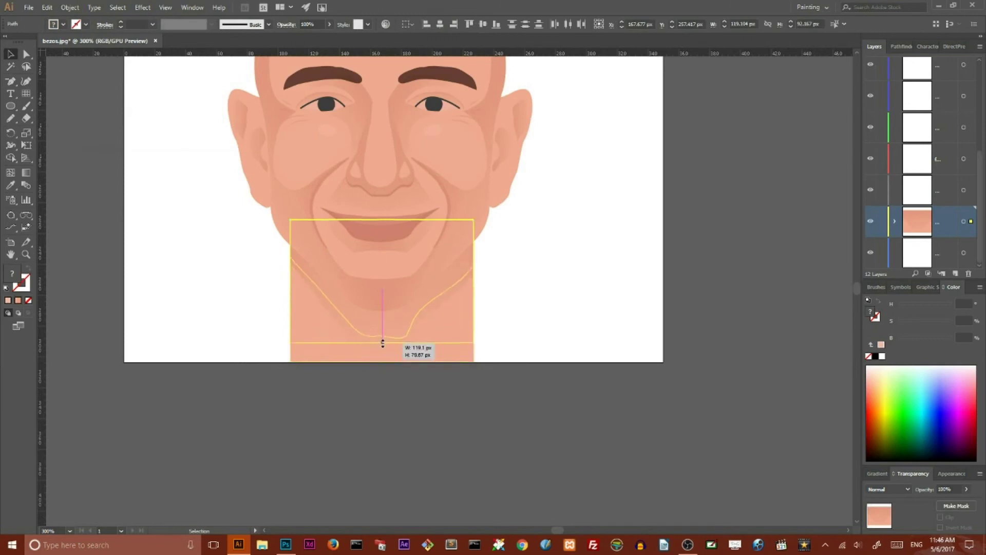
left_click(375, 374)
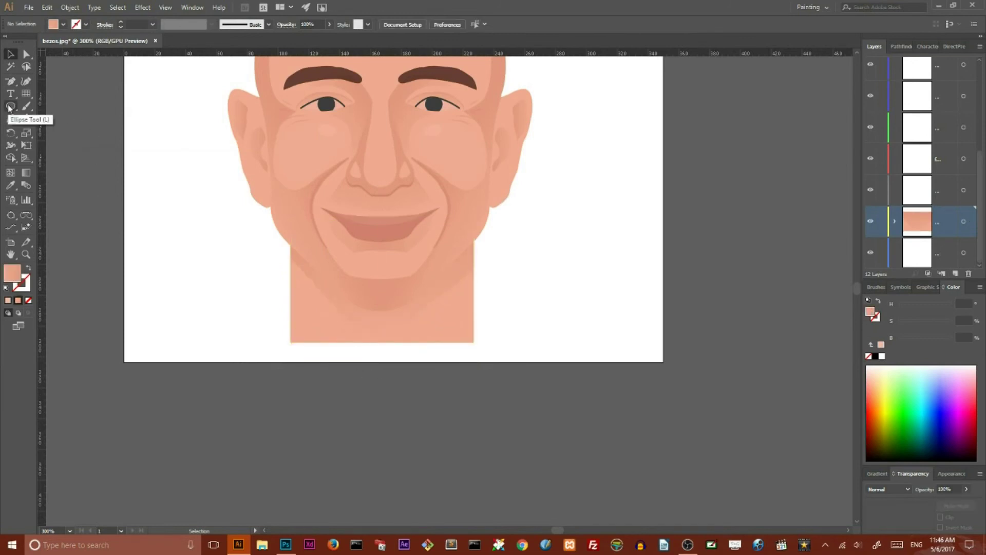
- Zoom out to the whole portrait and select the left half of the face
scroll(134, 276, "up", 3)
key("ctrl+minus")
key("ctrl+minus")
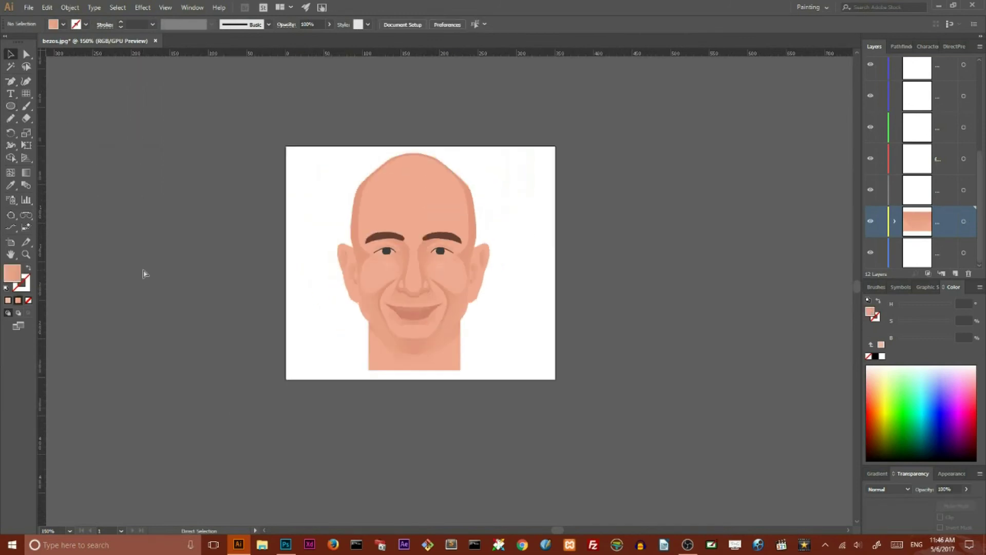
key("ctrl+plus")
left_click(377, 178)
left_click(70, 7)
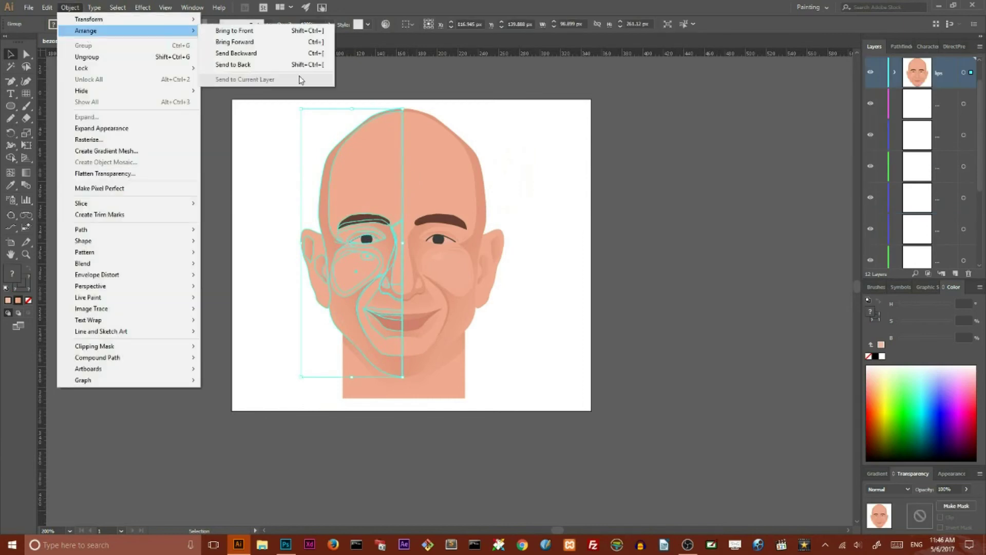
- Expand the face group's appearance, then group and ungroup the resulting pieces
left_click(370, 132)
left_click(70, 7)
left_click(95, 126)
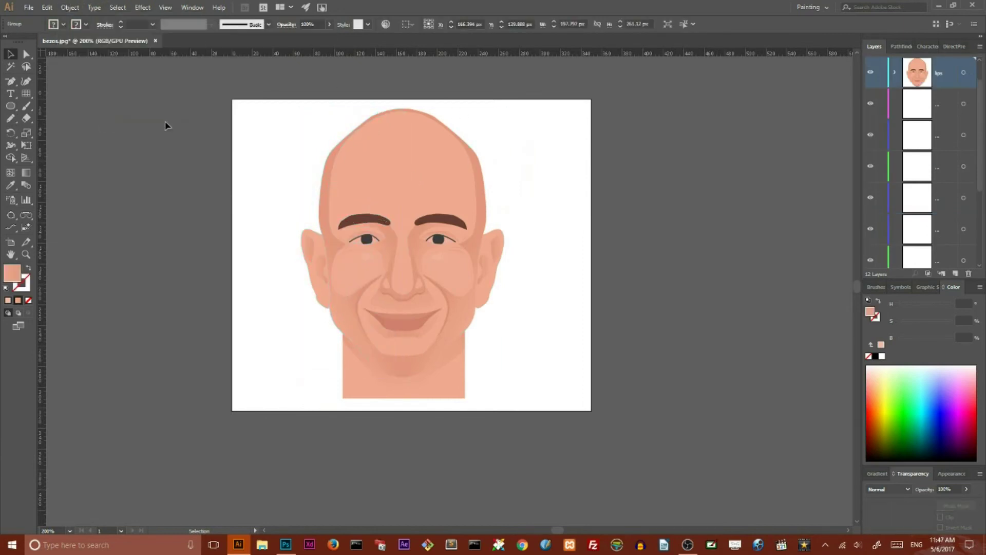
right_click(437, 239)
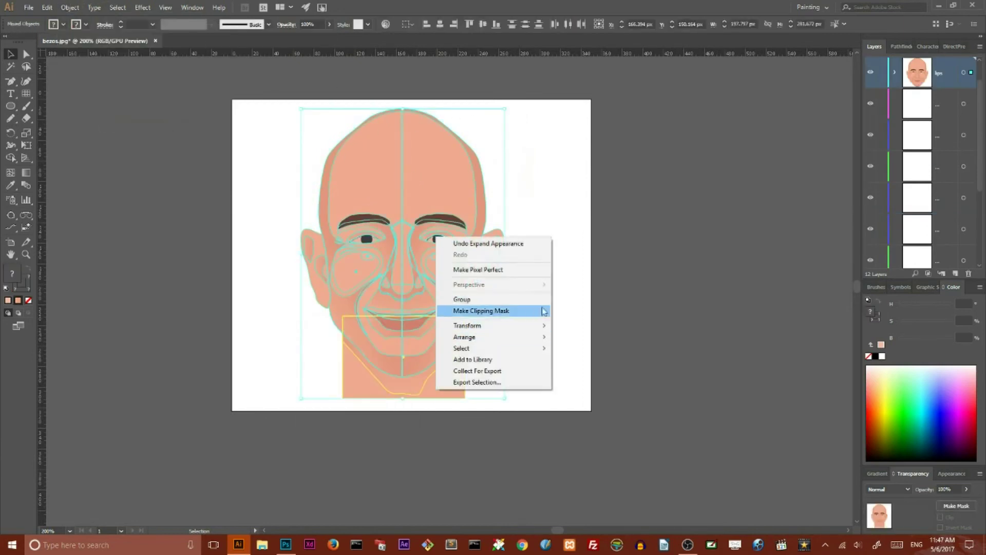
left_click(461, 299)
right_click(460, 267)
left_click(489, 340)
- Select the right half of the face and set its saturation to 58 in Recolor Artwork
left_click_drag(513, 109, 411, 391)
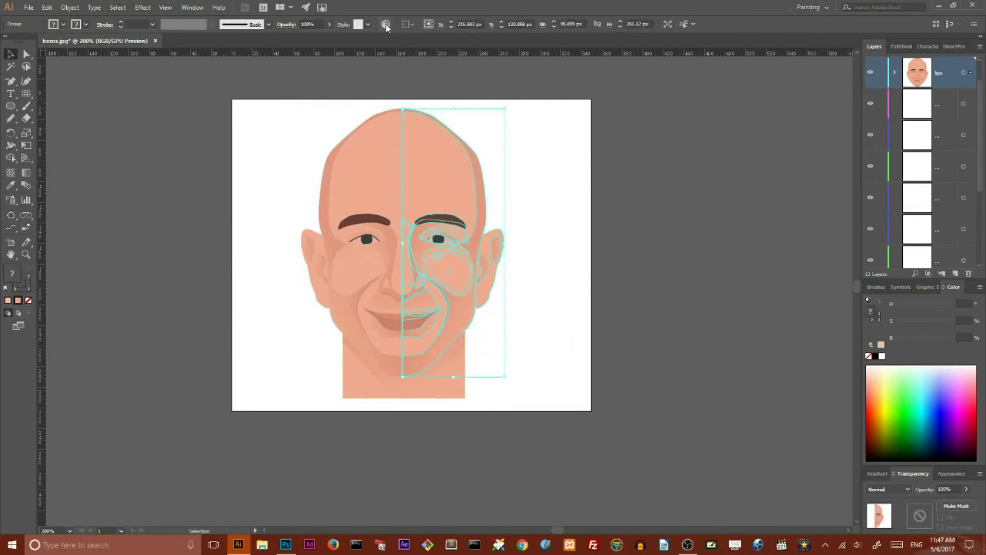
left_click(386, 24)
left_click(733, 117)
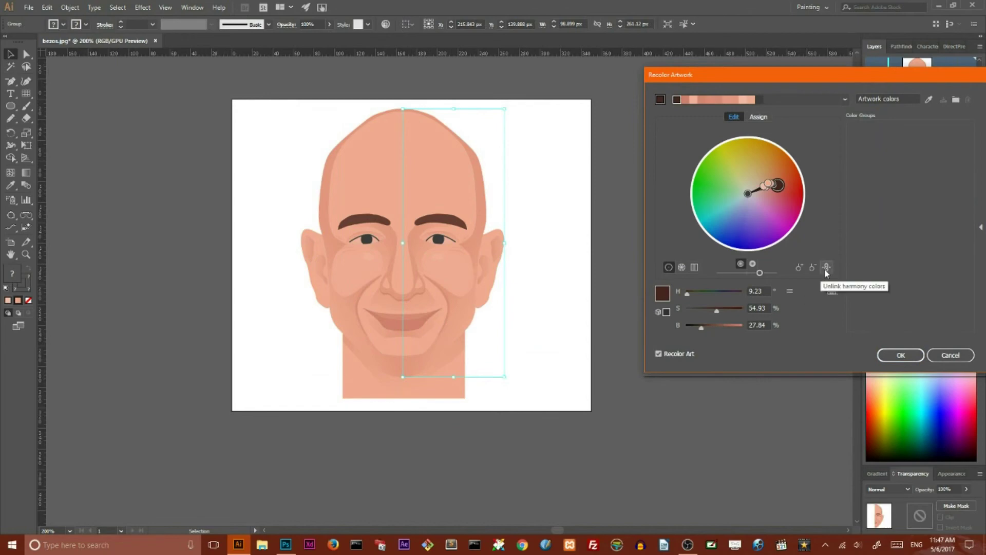
left_click(758, 308)
type("56")
key("Return")
type("58")
key("Return")
- Set brightness to 30 and confirm the darker right-half colours
left_click(764, 324)
type("30")
key("Return")
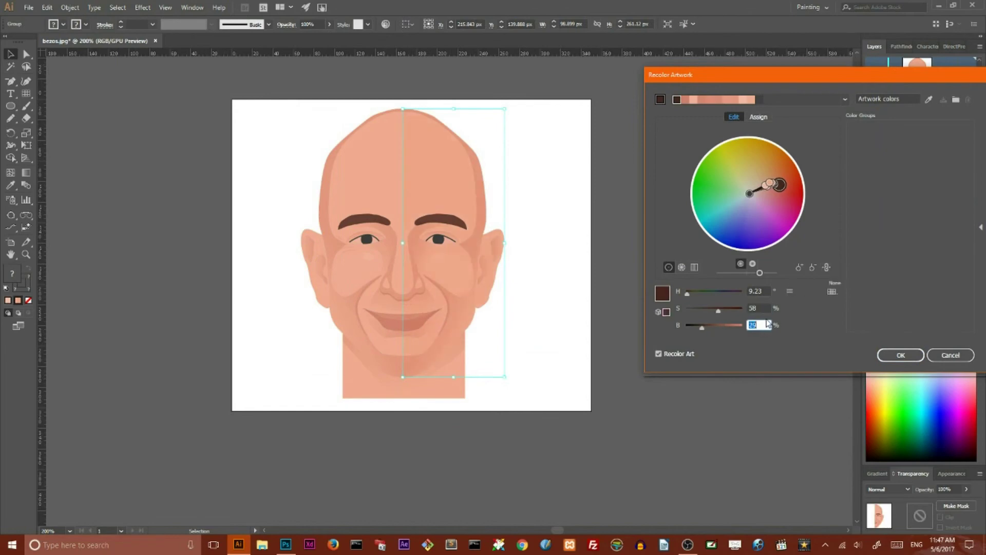
key("Return")
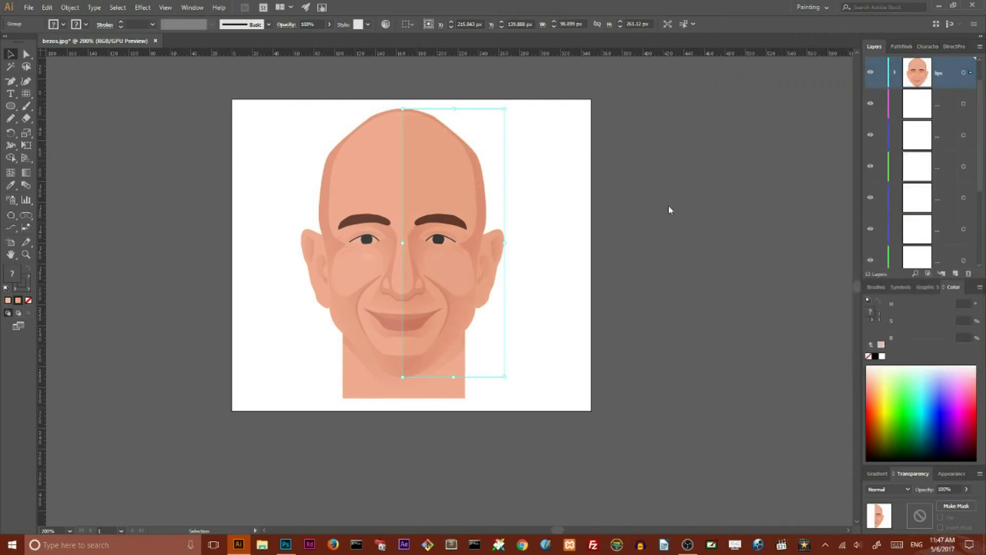
left_click(651, 174)
scroll(651, 175, "down", 1)
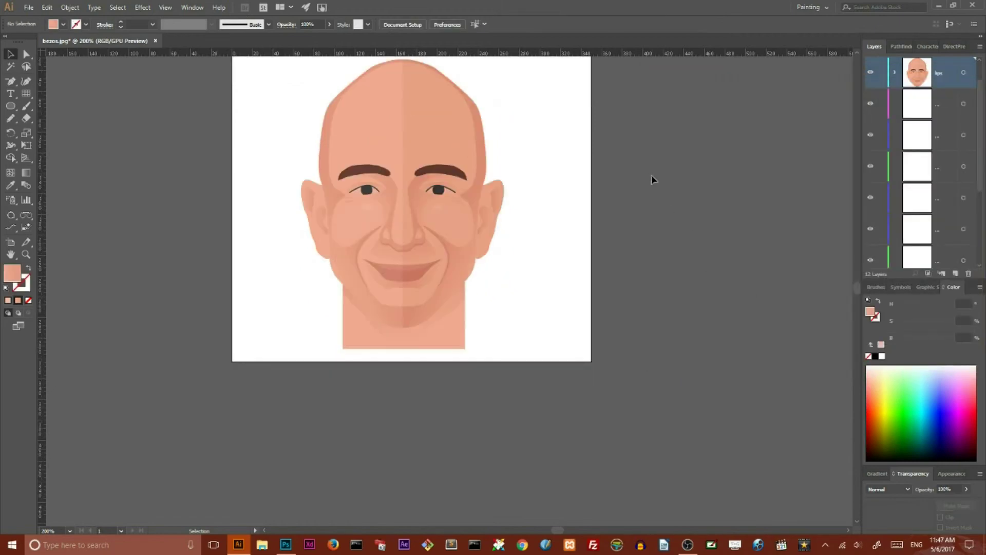
- Apply a diagonal gradient across the chin and neck shape
scroll(651, 175, "down", 2)
left_click(456, 232)
key("i")
left_click(25, 173)
left_click_drag(432, 252, 410, 207)
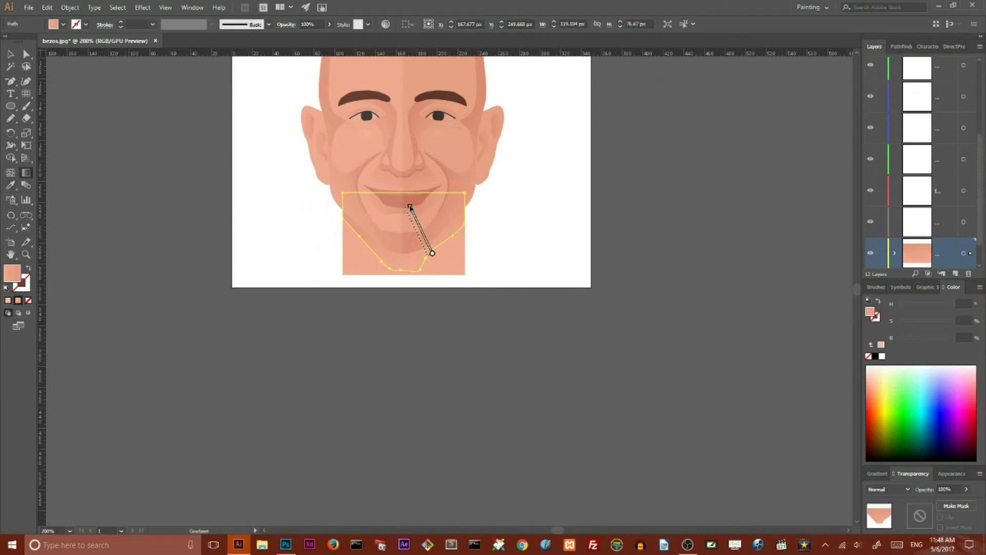
left_click_drag(441, 257, 378, 180)
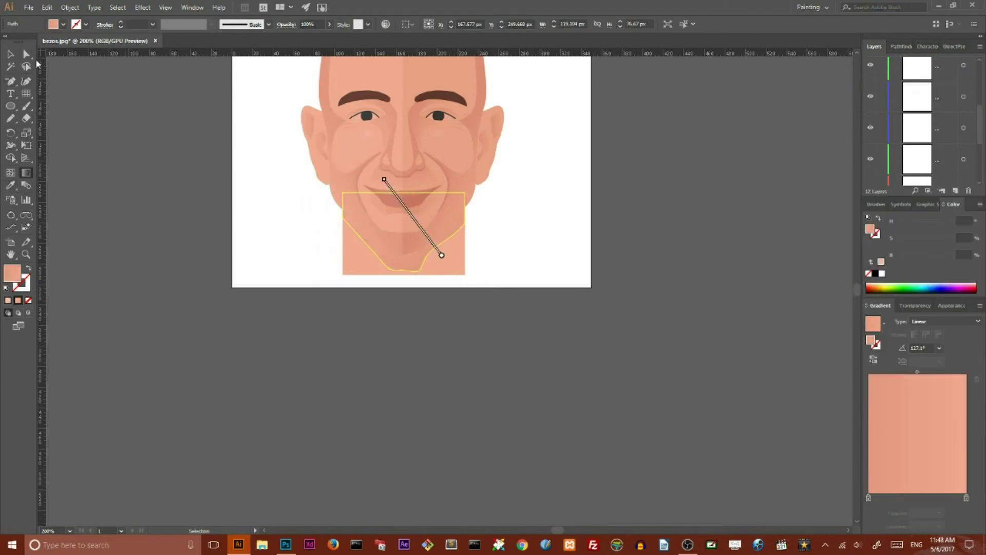
key("v")
left_click(72, 103)
- Zoom around the chin and toggle the face layer's visibility to inspect it
key("ctrl+plus")
key("ctrl+plus")
key("ctrl+plus")
scroll(110, 159, "up", 2)
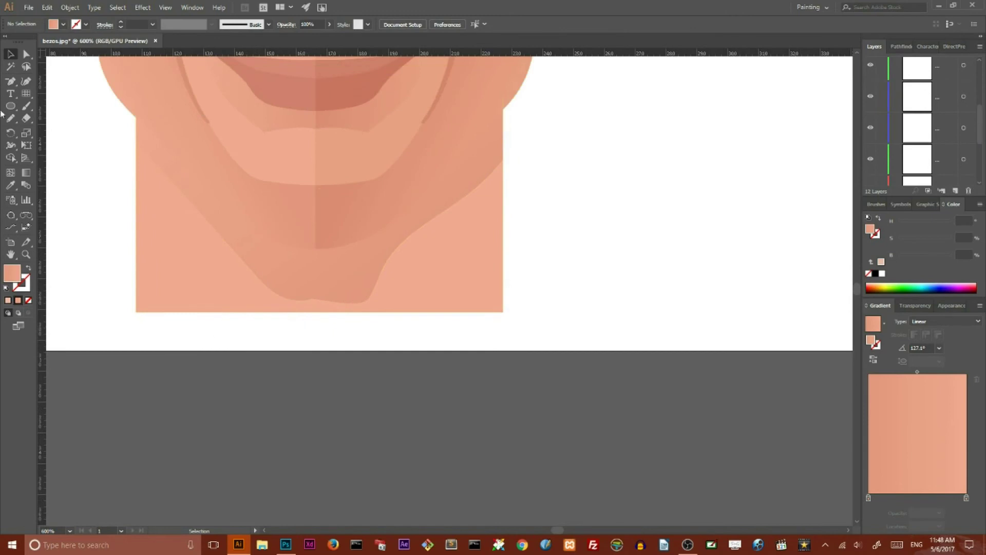
scroll(873, 154, "up", 1)
left_click(870, 103)
key("ctrl+minus")
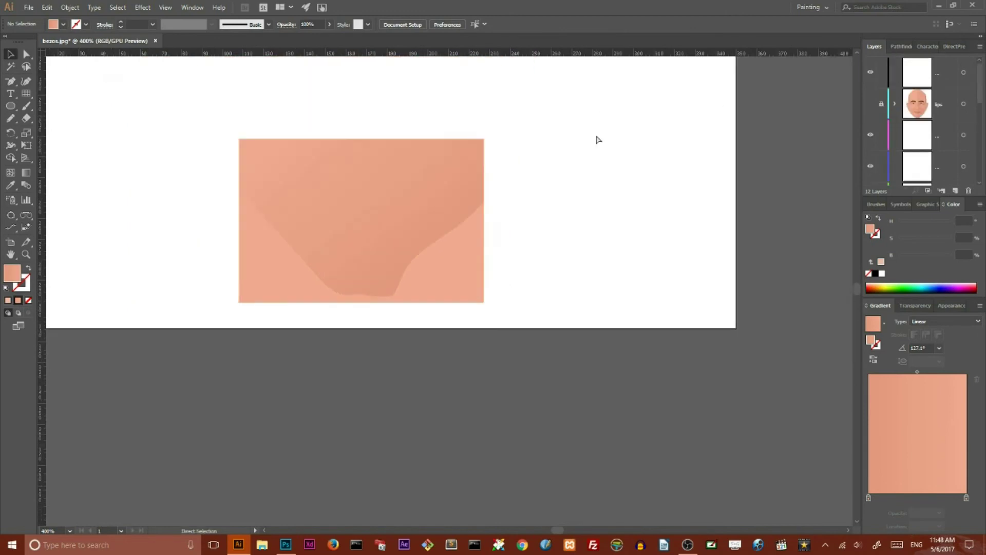
key("ctrl+minus")
left_click(870, 103)
scroll(308, 144, "up", 3)
scroll(68, 159, "down", 1)
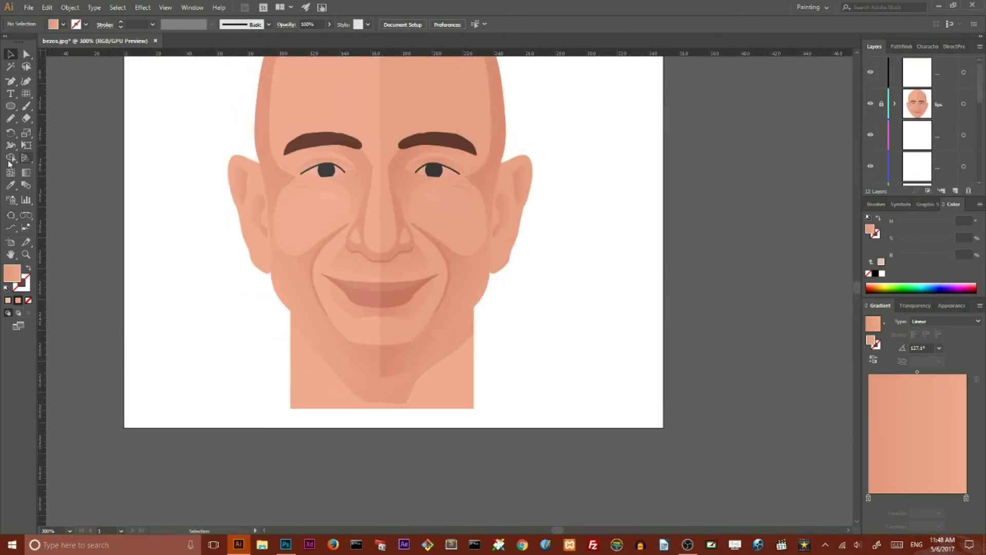
scroll(82, 187, "up", 2)
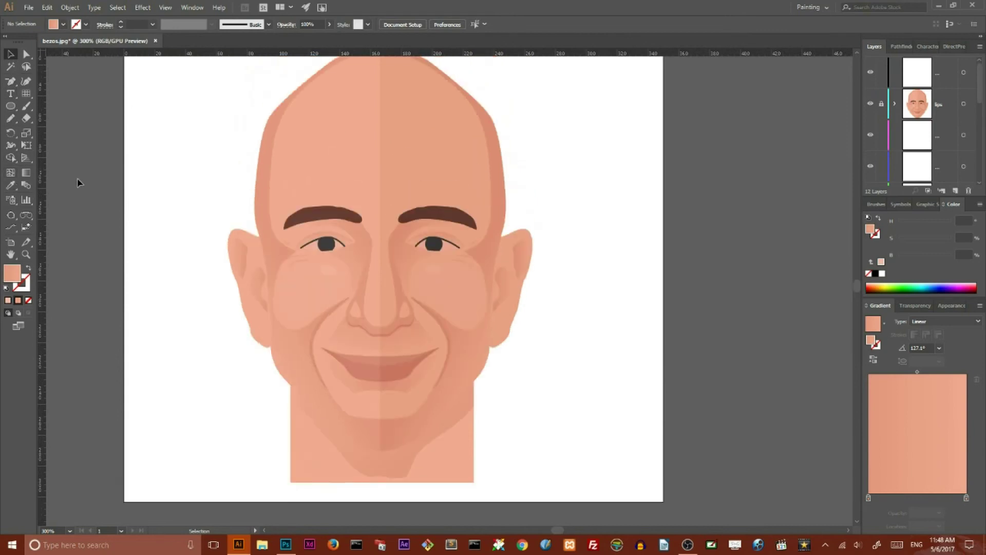
- Draw a vertical Pen line down the centre of the face
left_click(11, 81)
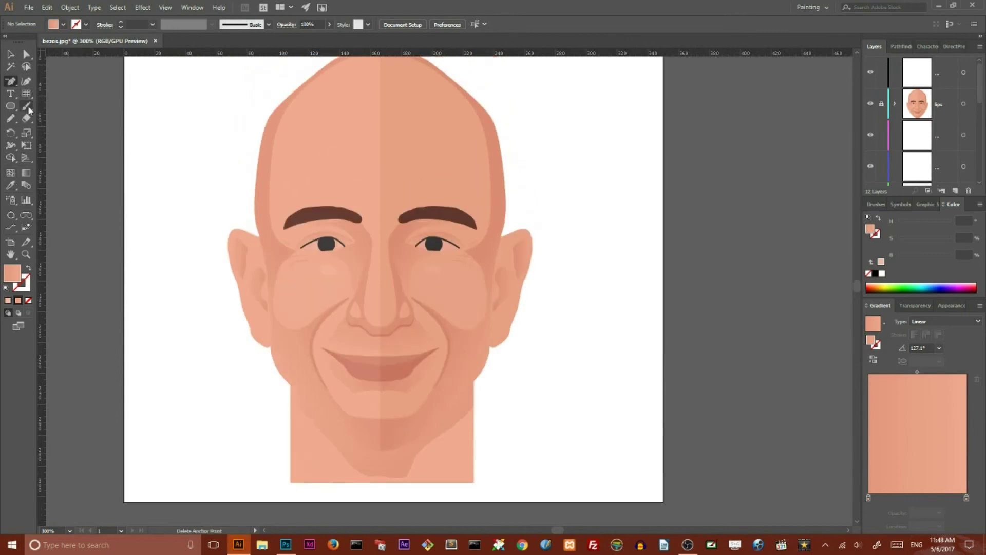
scroll(100, 134, "up", 2)
scroll(125, 183, "down", 3)
left_click_drag(402, 161, 403, 450)
key("v")
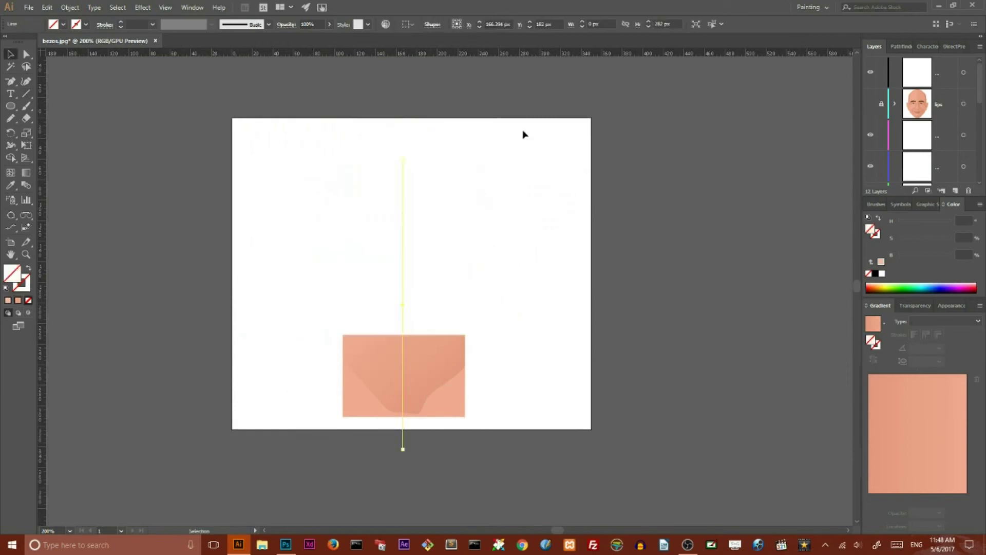
- Split the neck shape along the vertical line with Divide Objects Below
left_click(870, 103)
left_click(430, 389, "shift")
left_click(70, 7)
mouse_move(81, 229)
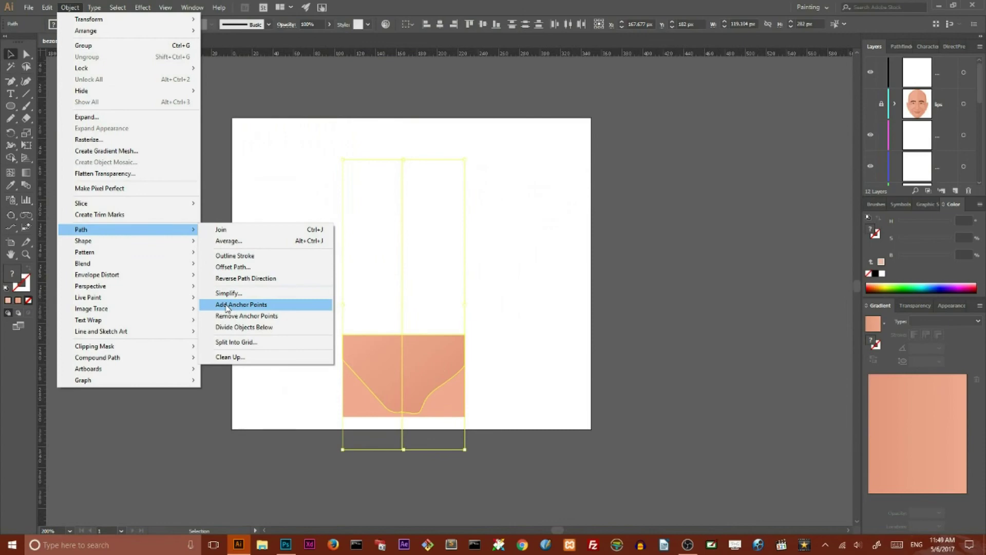
key("ctrl+z")
left_click(69, 8)
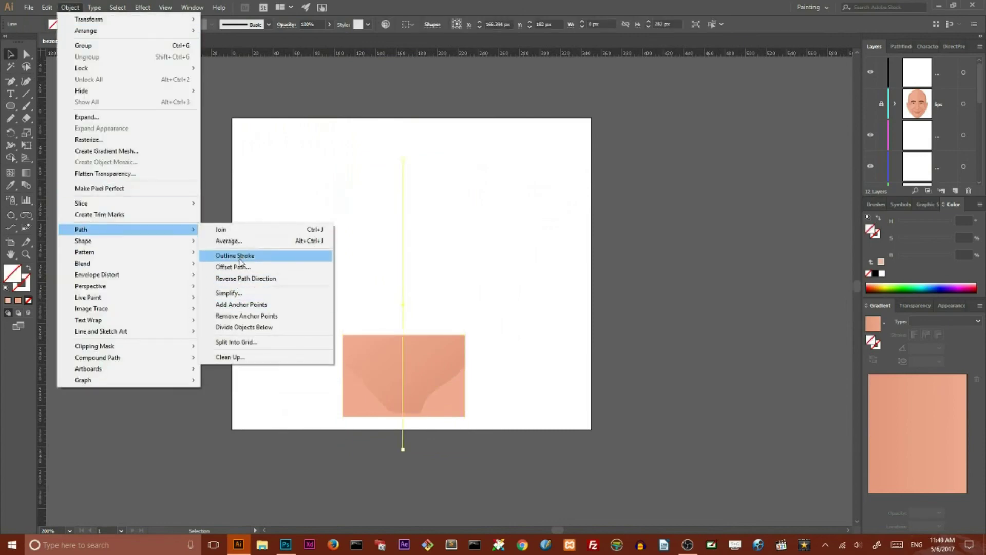
left_click(244, 326)
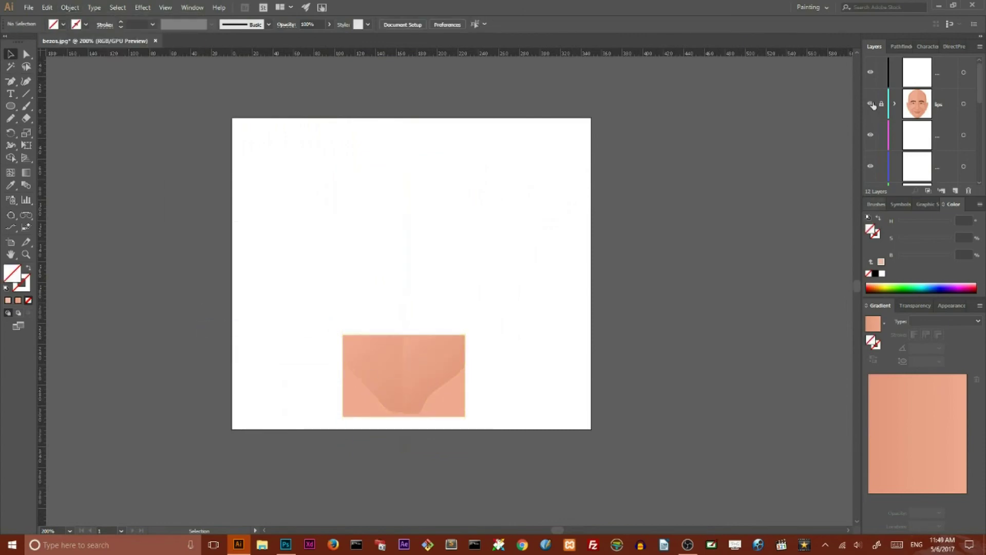
- Show the face layer and eyedrop the head's gradient onto the right neck piece
left_click(870, 103)
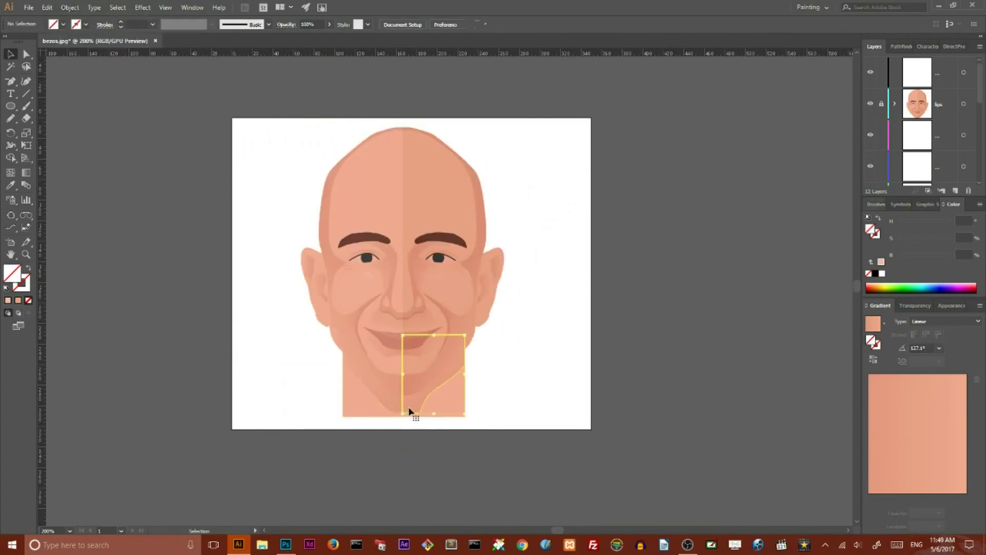
left_click(457, 404)
left_click(11, 186)
left_click(444, 179)
- Zoom to 400% and re-angle the neck gradient to 102.5°
key("v")
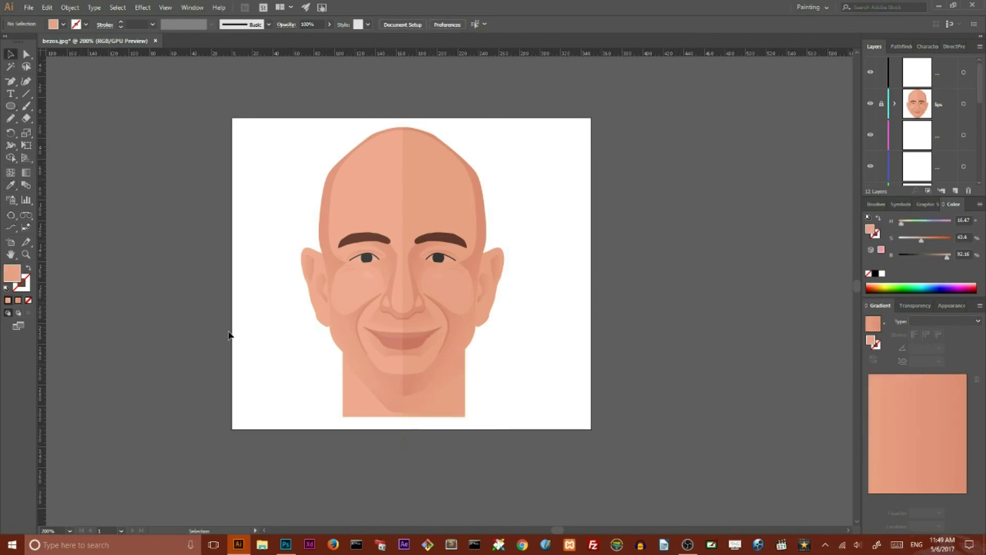
key("ctrl+plus")
key("ctrl+plus")
key("i")
key("g")
left_click_drag(432, 425, 416, 357)
- Sample the face shading onto the neck shape with the Eyedropper
key("v")
left_click(88, 197)
left_click(294, 430)
key("i")
left_click(326, 198)
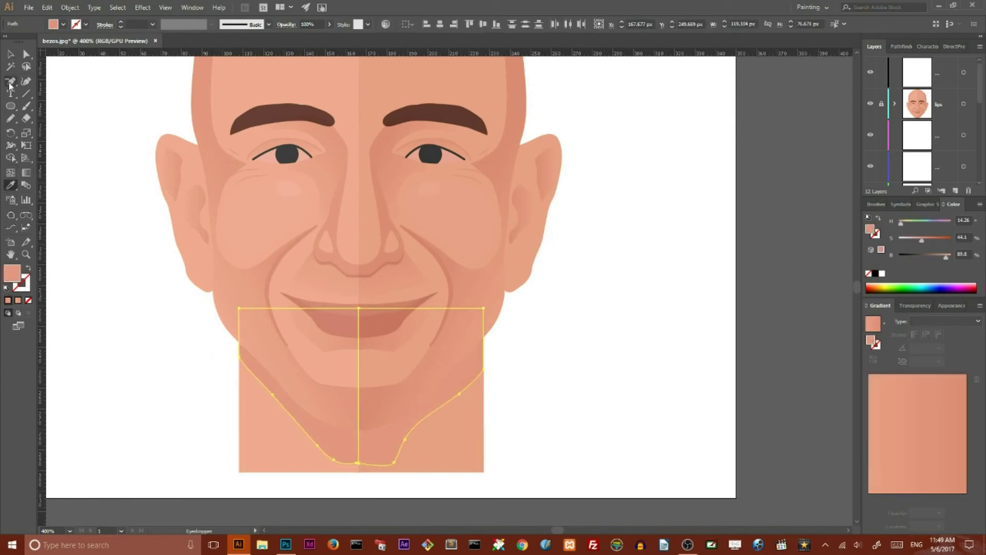
key("v")
left_click(68, 170)
- Reshape the bottom curves of the right and left neck halves with Direct Selection
key("a")
left_click(396, 467)
left_click_drag(393, 462, 358, 467)
left_click(535, 390)
left_click(359, 464)
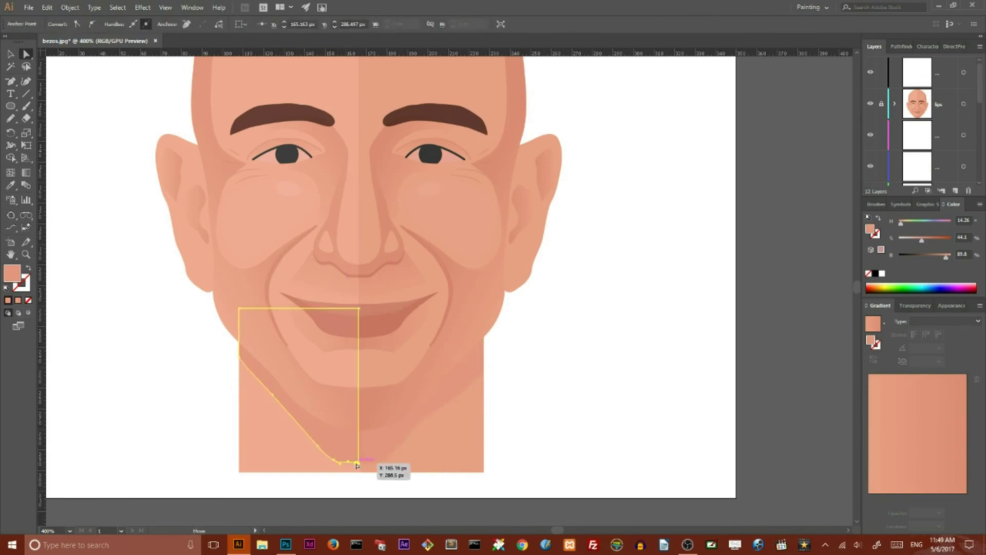
left_click(544, 410)
- Delete the right neck half and reflect a copy of the left half across the vertical axis
key("v")
left_click(475, 389)
key("Delete")
left_click(357, 465)
left_click(143, 7)
left_click(154, 29)
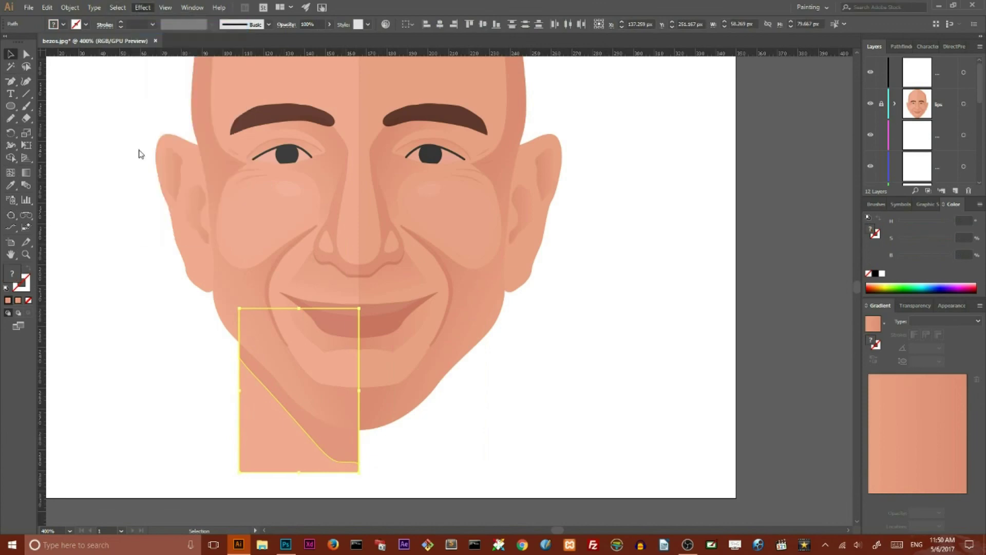
left_click(600, 343)
- Select both neck halves, opening and dismissing their context menus
right_click(409, 452)
key("Escape")
left_click(272, 469)
right_click(273, 469)
key("Escape")
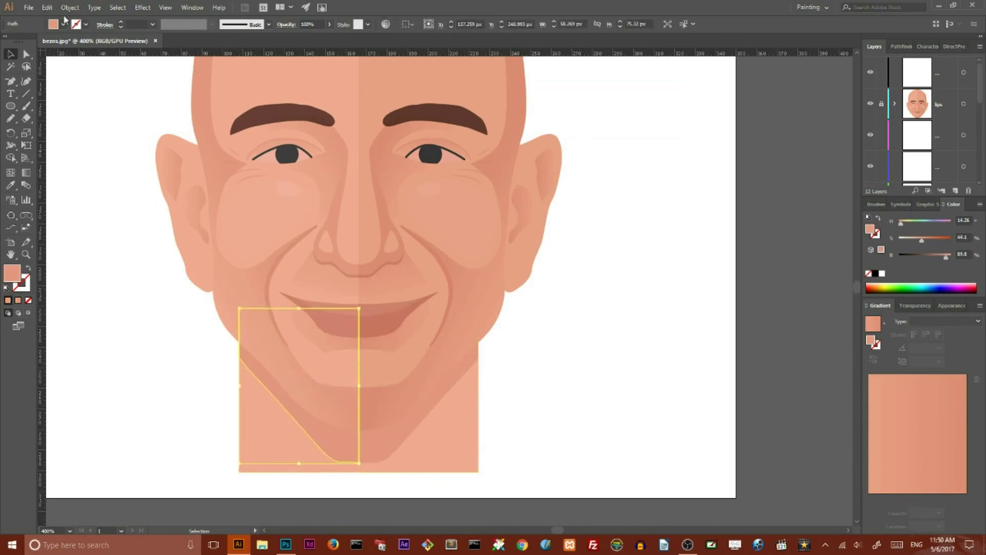
right_click(323, 280)
key("Escape")
- Darken the right neck half with Recolor Artwork to match the face shading
left_click(450, 384)
left_click(386, 25)
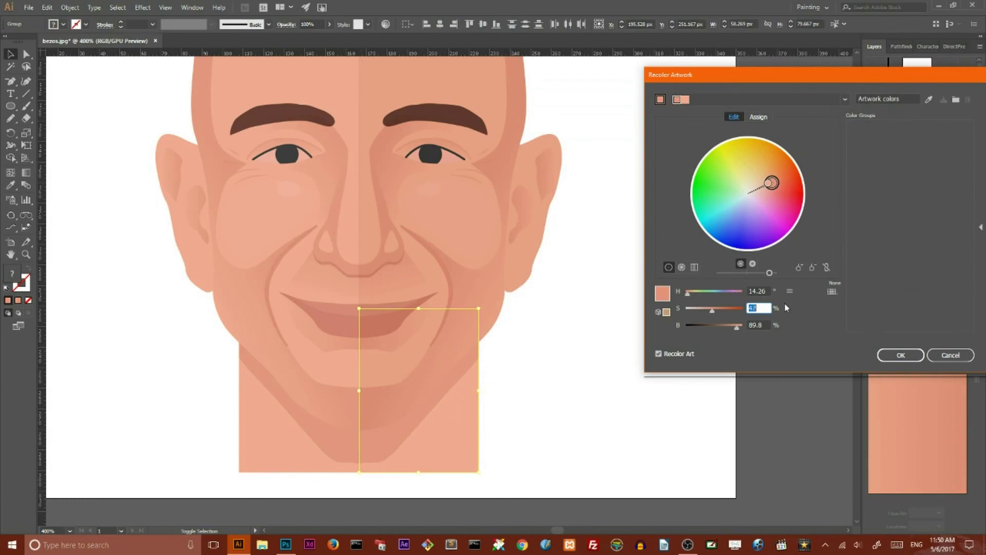
key("Tab")
left_click(900, 355)
left_click(611, 313)
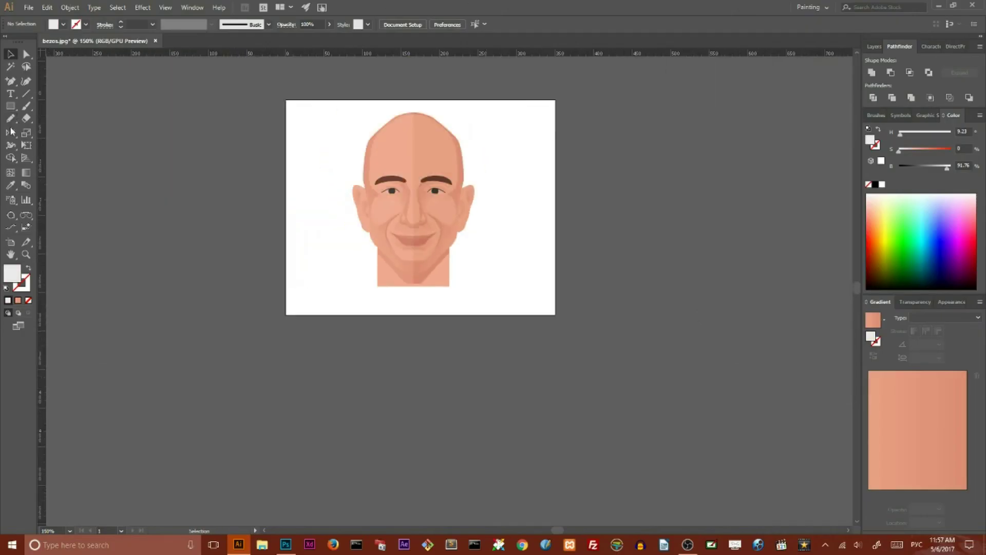
left_click(10, 242)
- Raise the artboard's bottom edge to the neck's end, then zoom out to show the whole portrait
left_click_drag(421, 315, 421, 286)
left_click(10, 54)
left_click(28, 7)
left_click(77, 88)
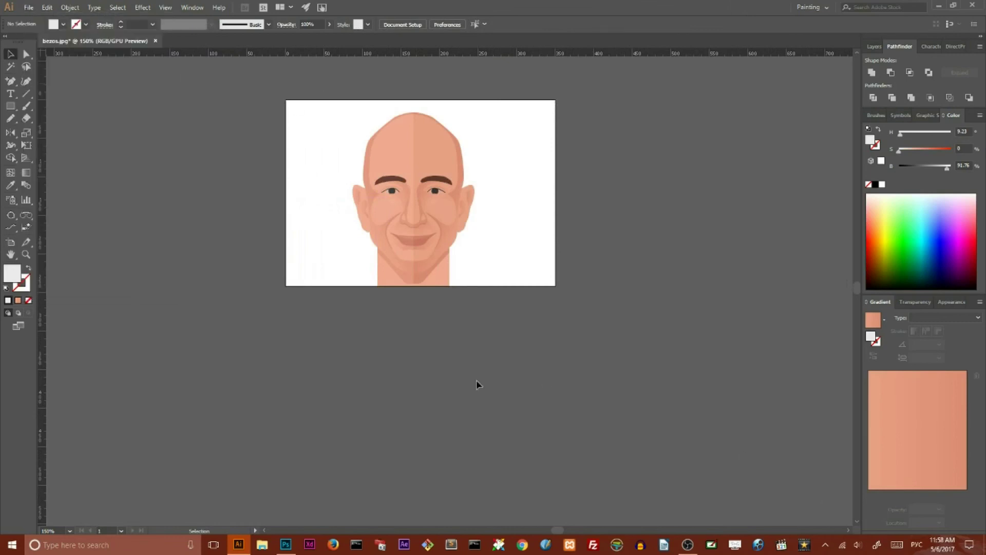
key("ctrl+plus")
key("ctrl+plus")
key("ctrl+plus")
scroll(557, 256, "up", 3)
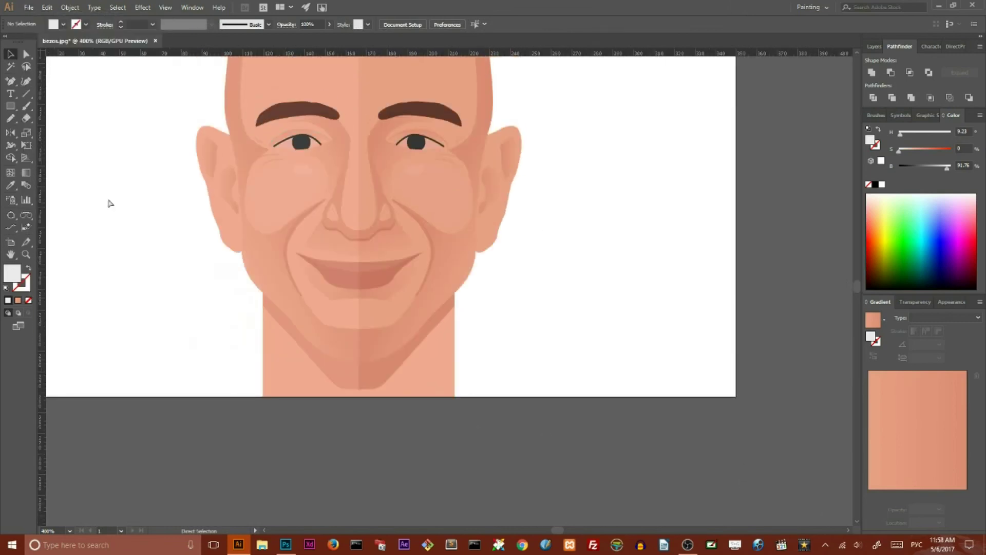
key("ctrl+minus")
key("ctrl+minus")
key("ctrl+minus")
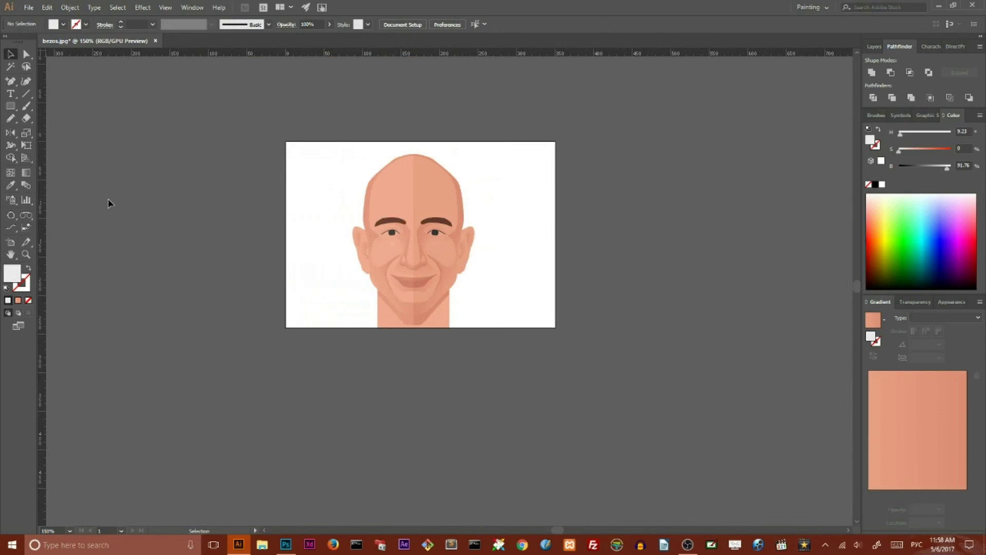